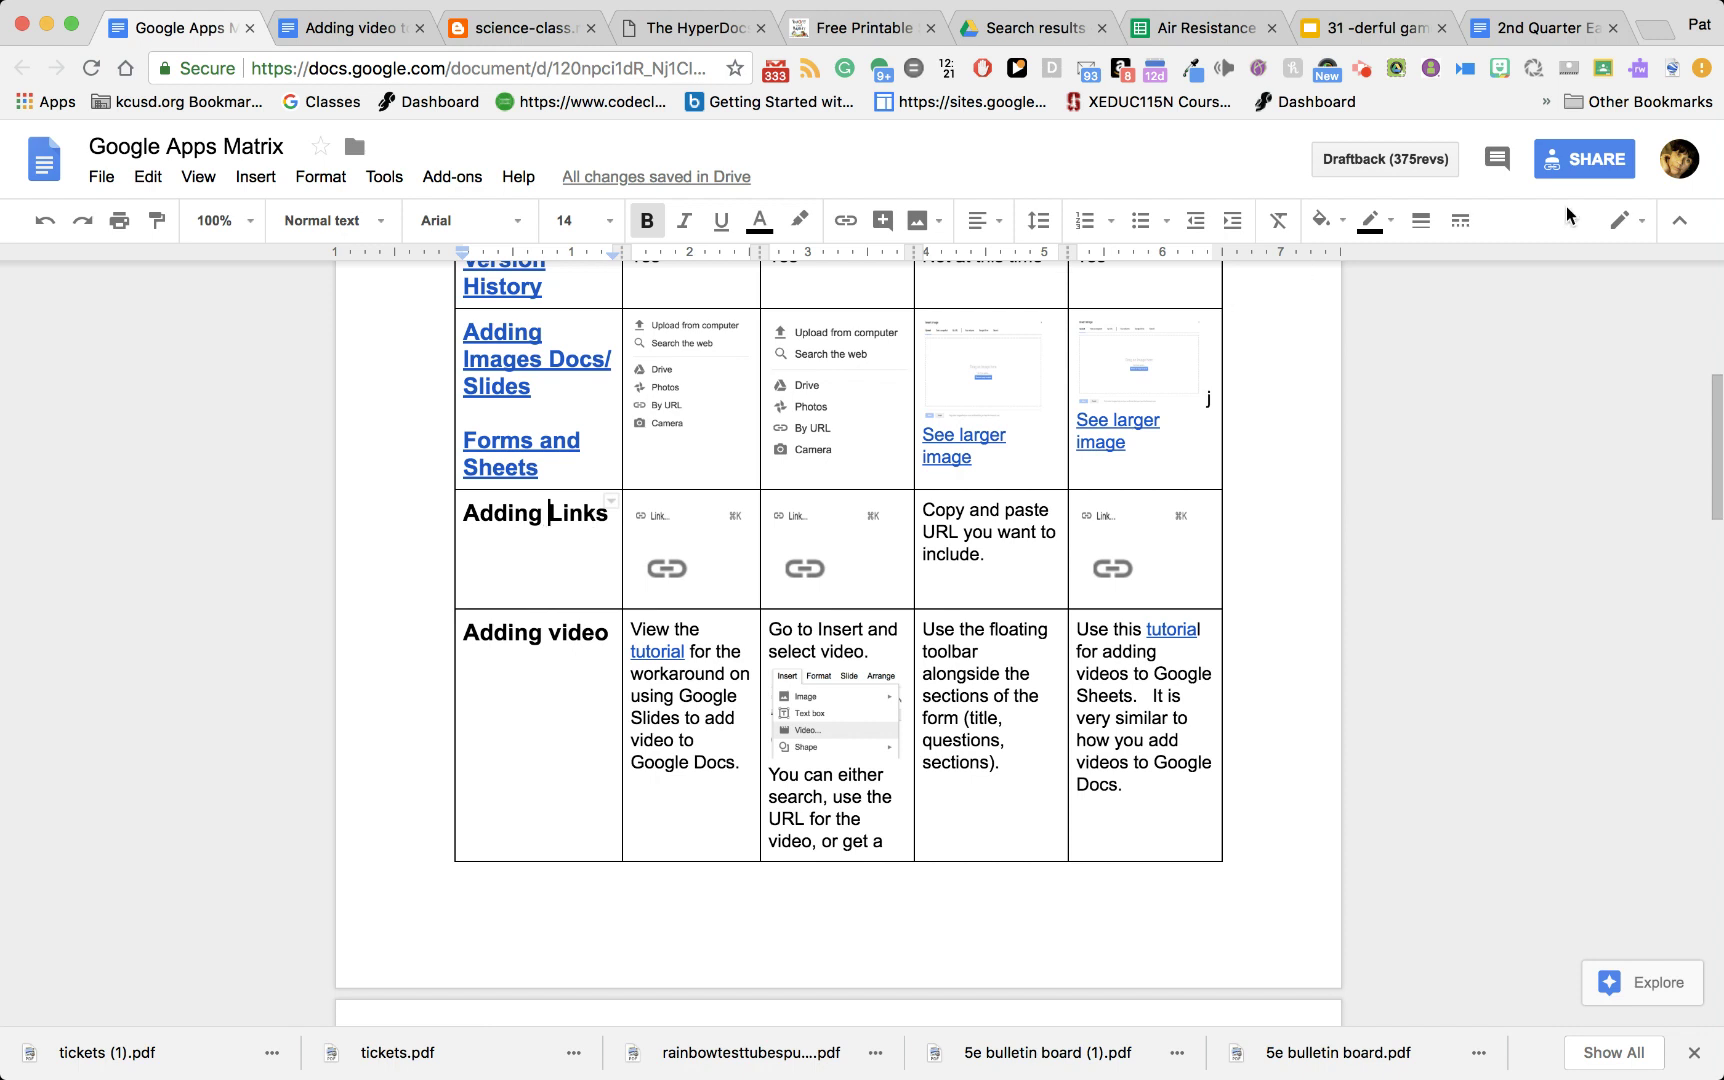
Step: In the Earth and Science syllabus, delete the NGSS reminder comment thread
click(1537, 30)
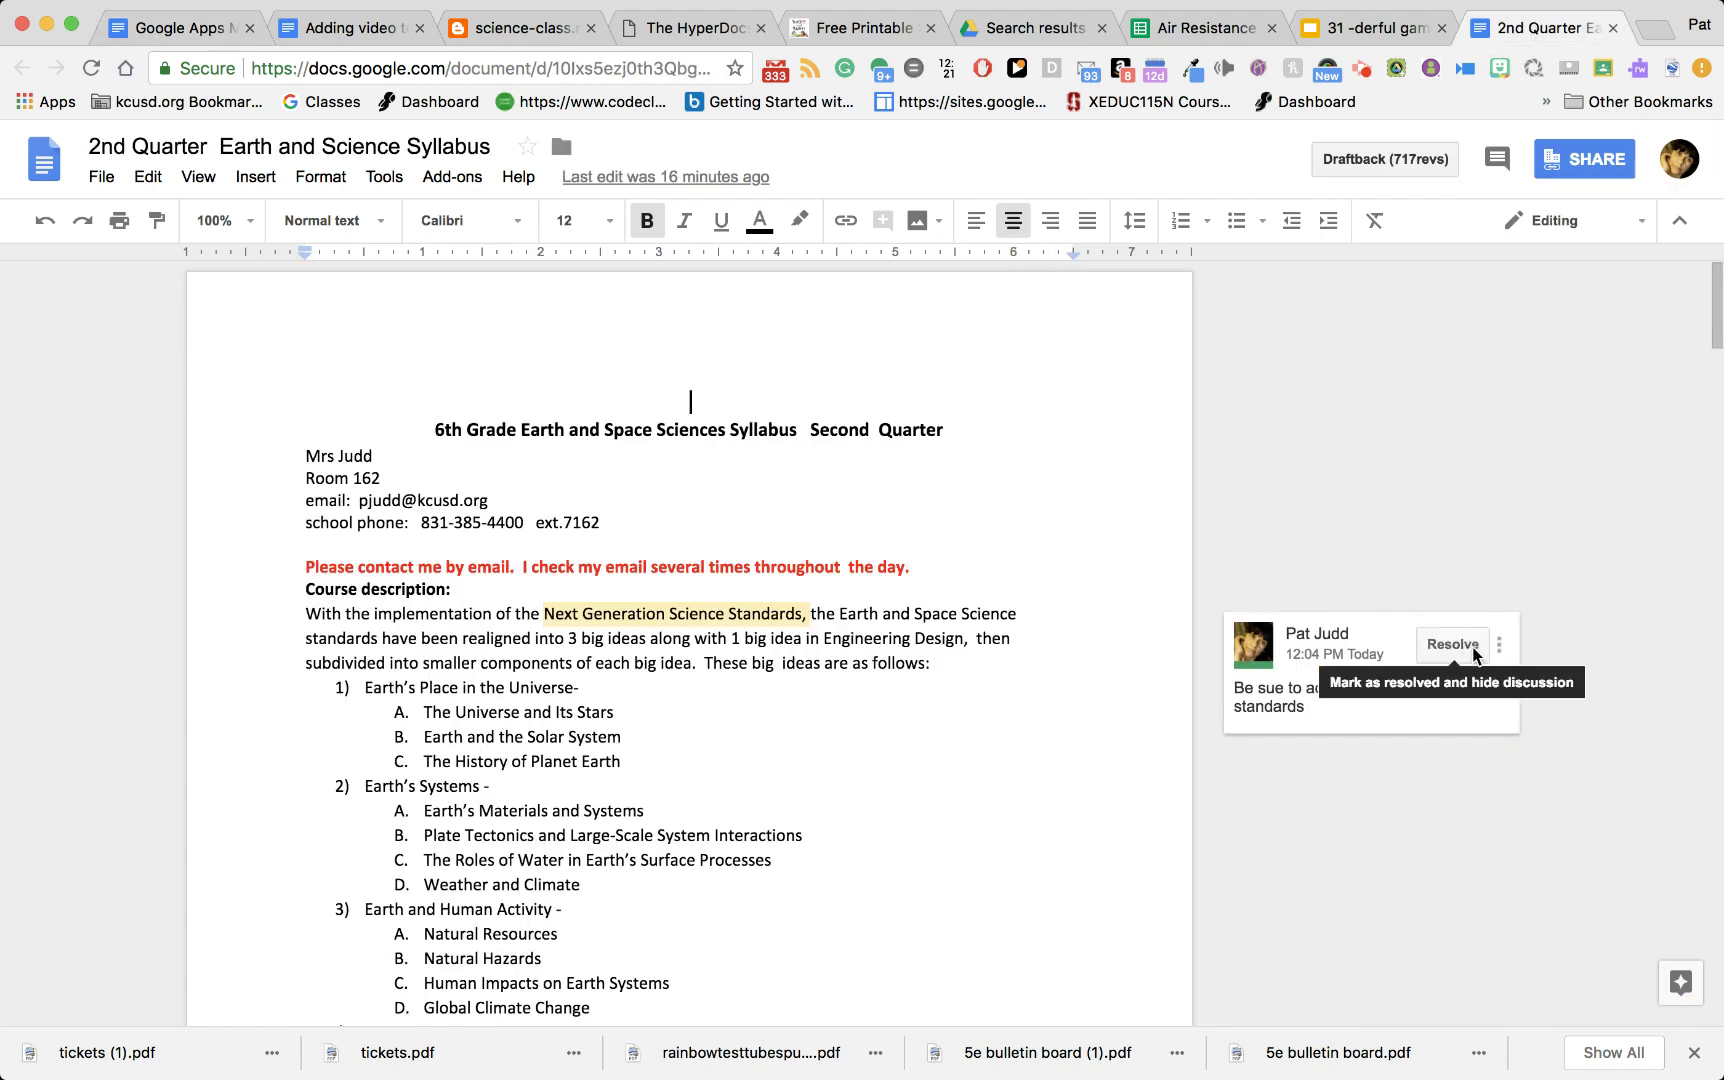
click(1499, 645)
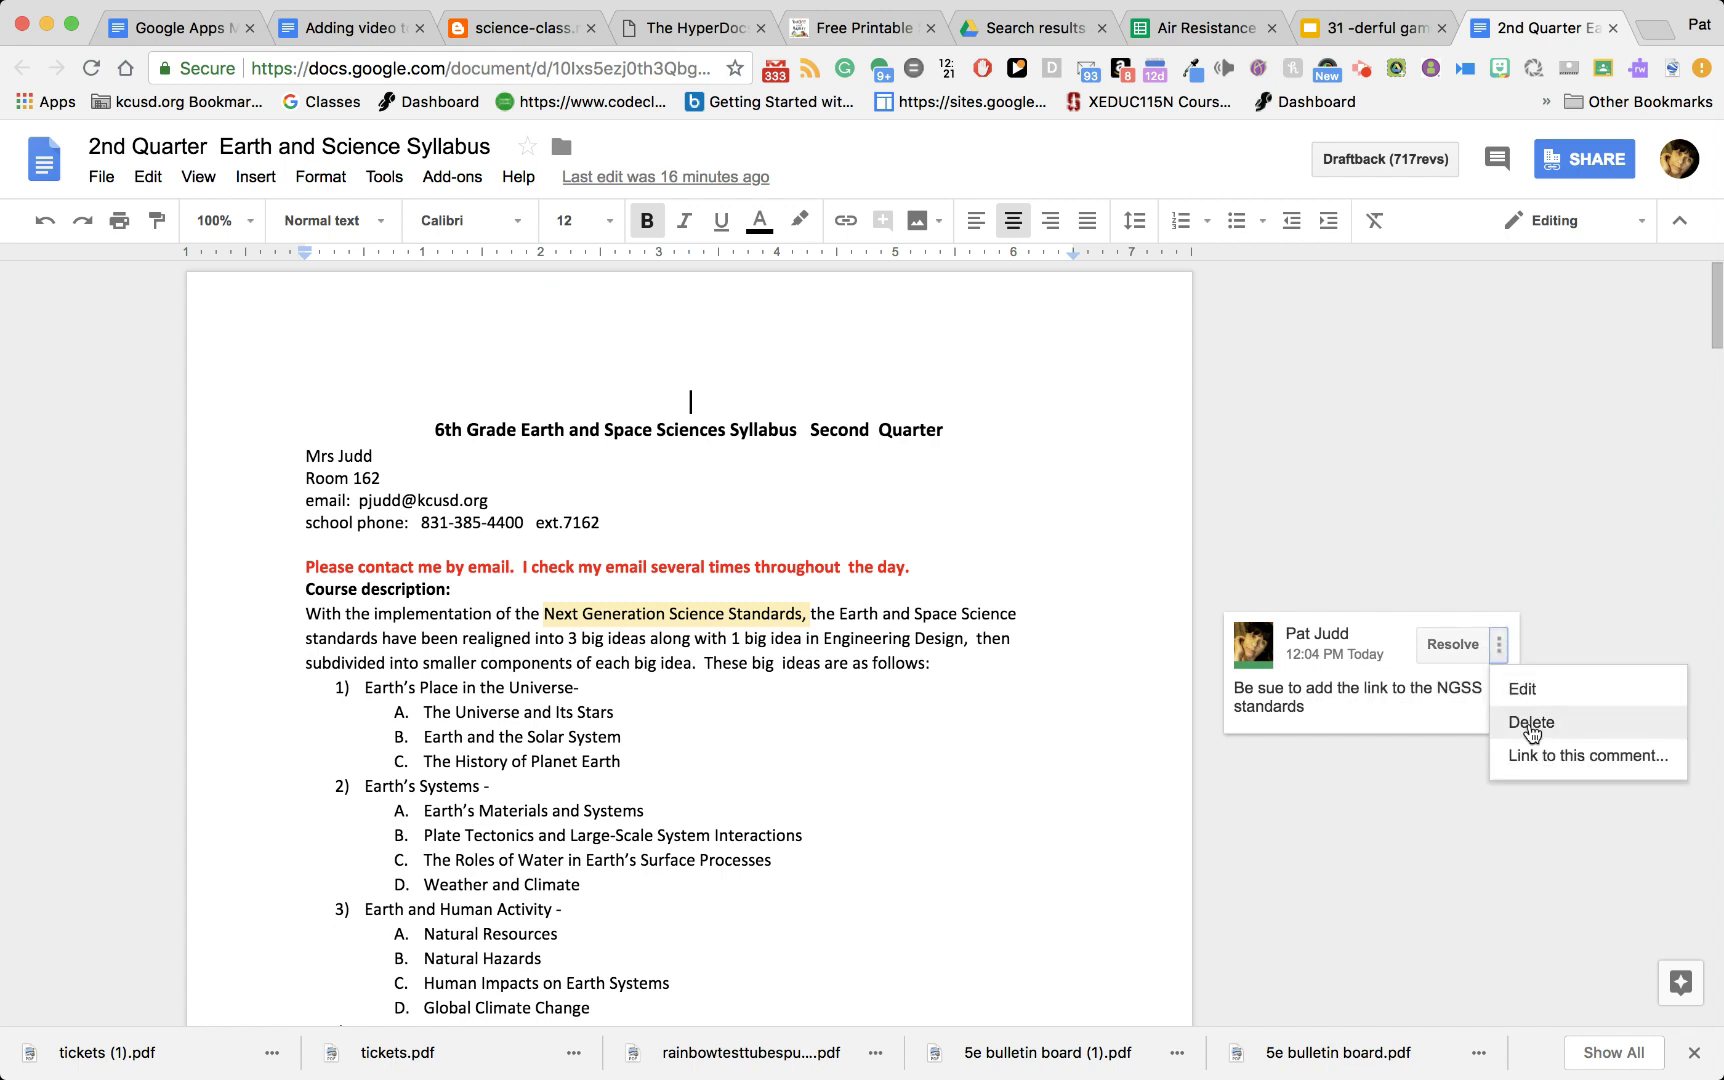
click(1530, 722)
click(1274, 663)
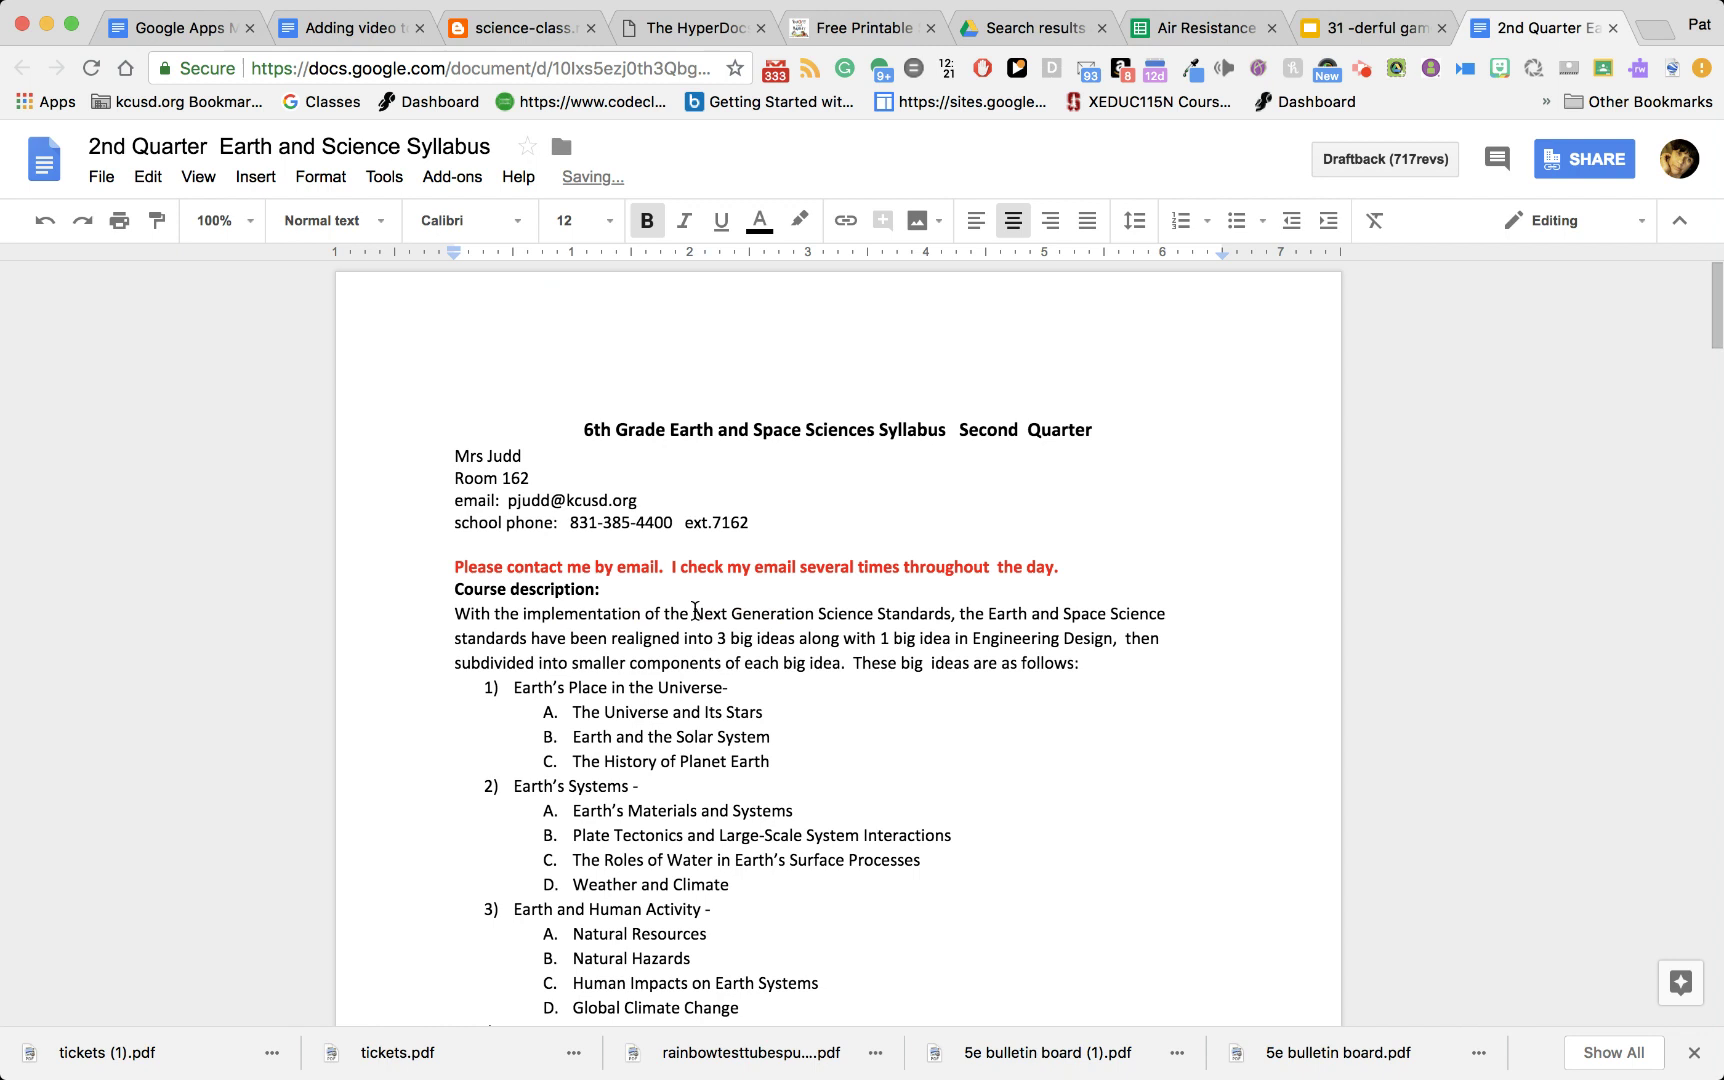
Step: Link the phrase 'Next Generation Science Standards' to nextgenscience.org and check the new link
drag(692, 614, 956, 612)
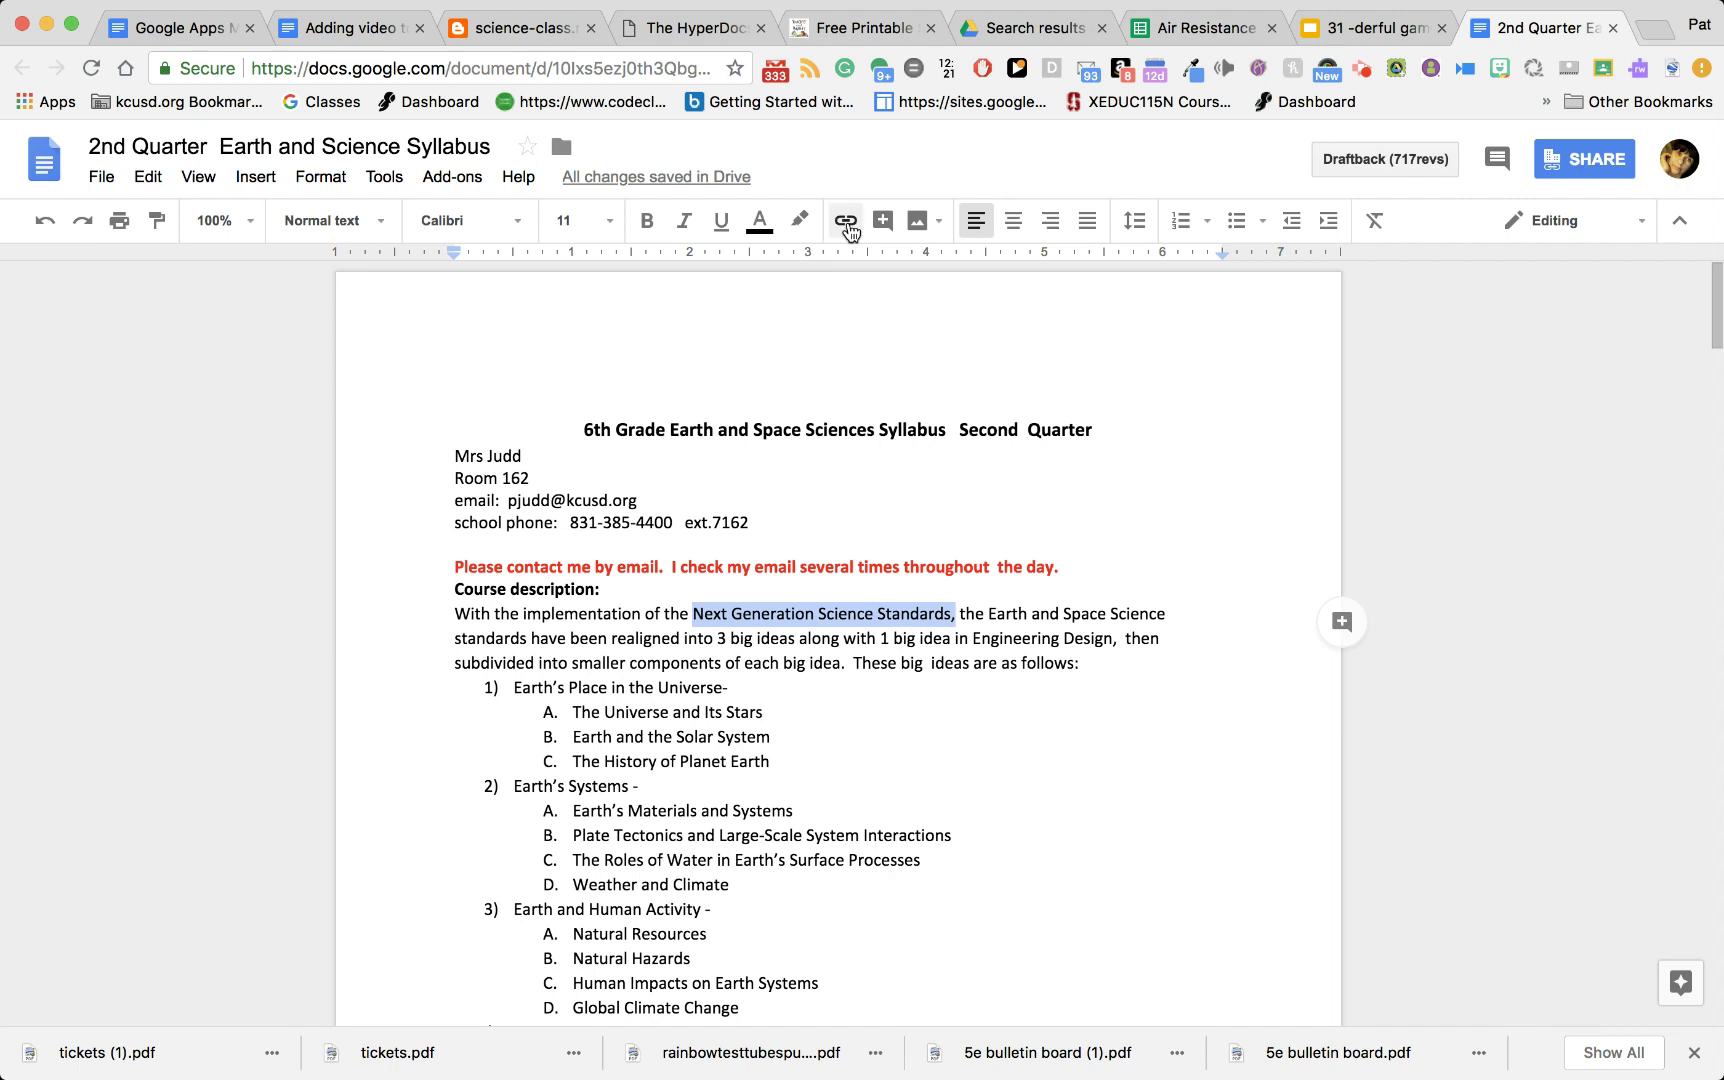
click(846, 222)
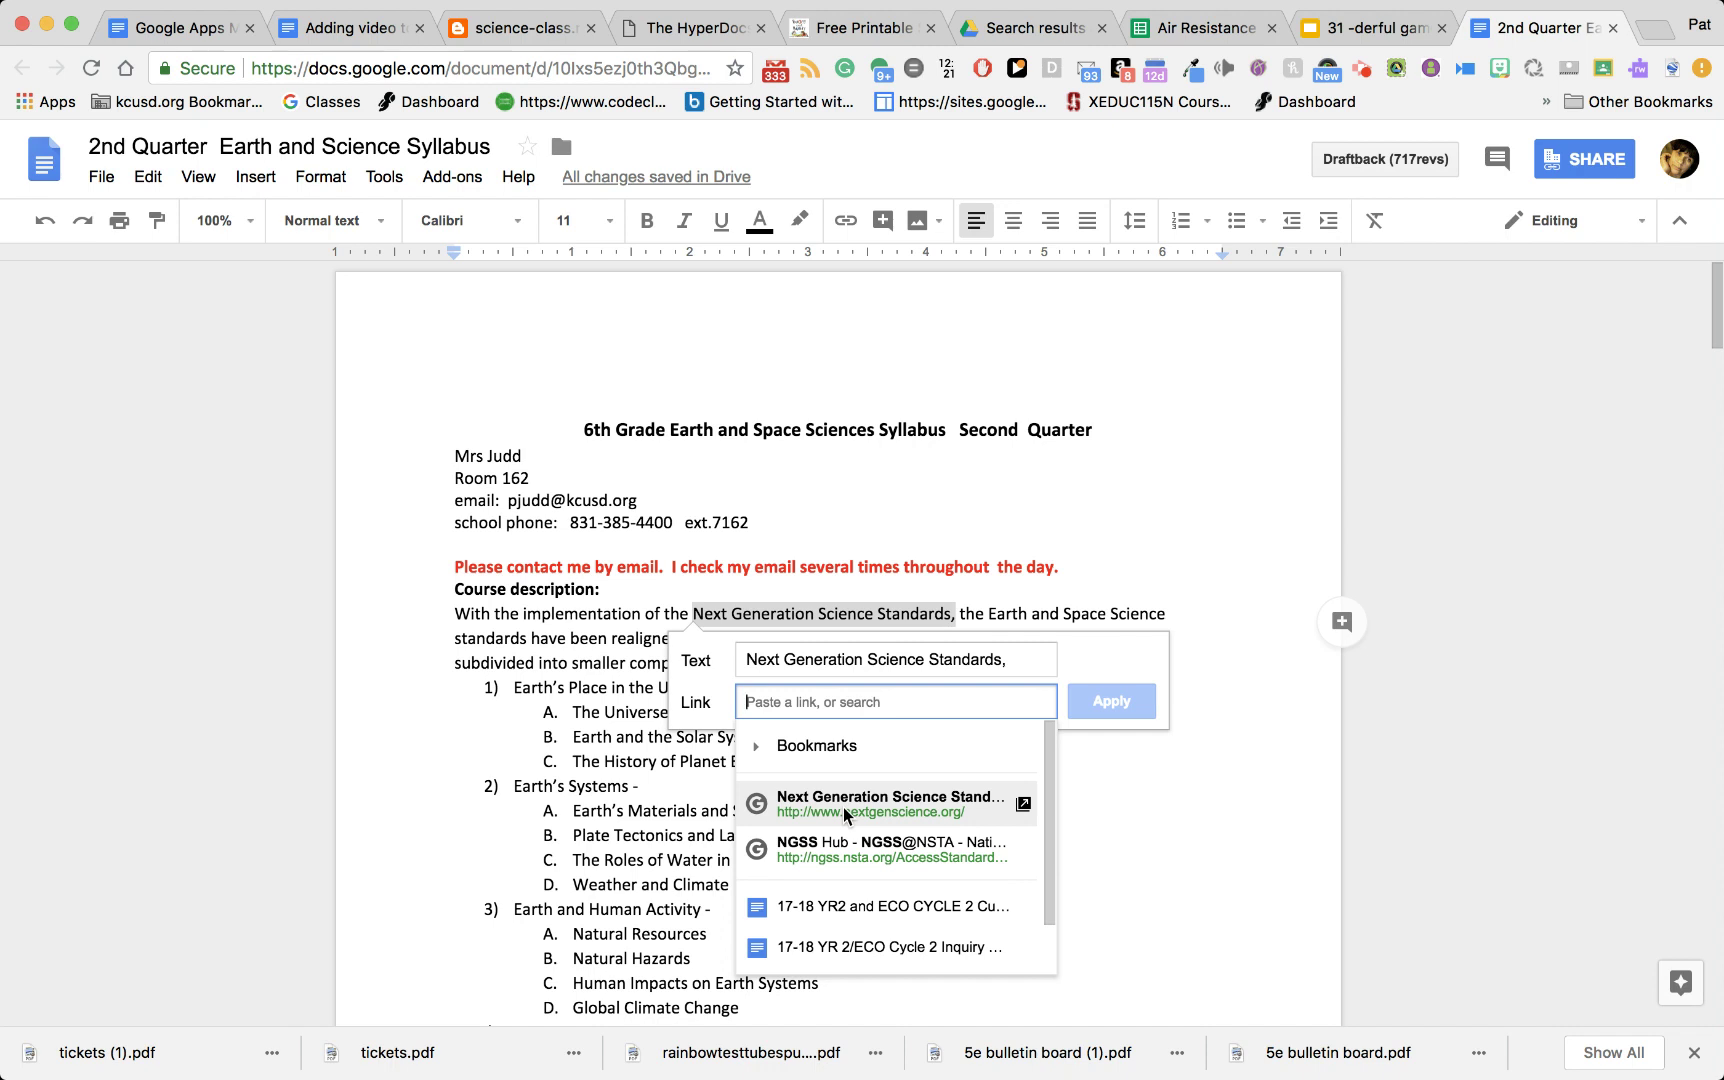
click(845, 812)
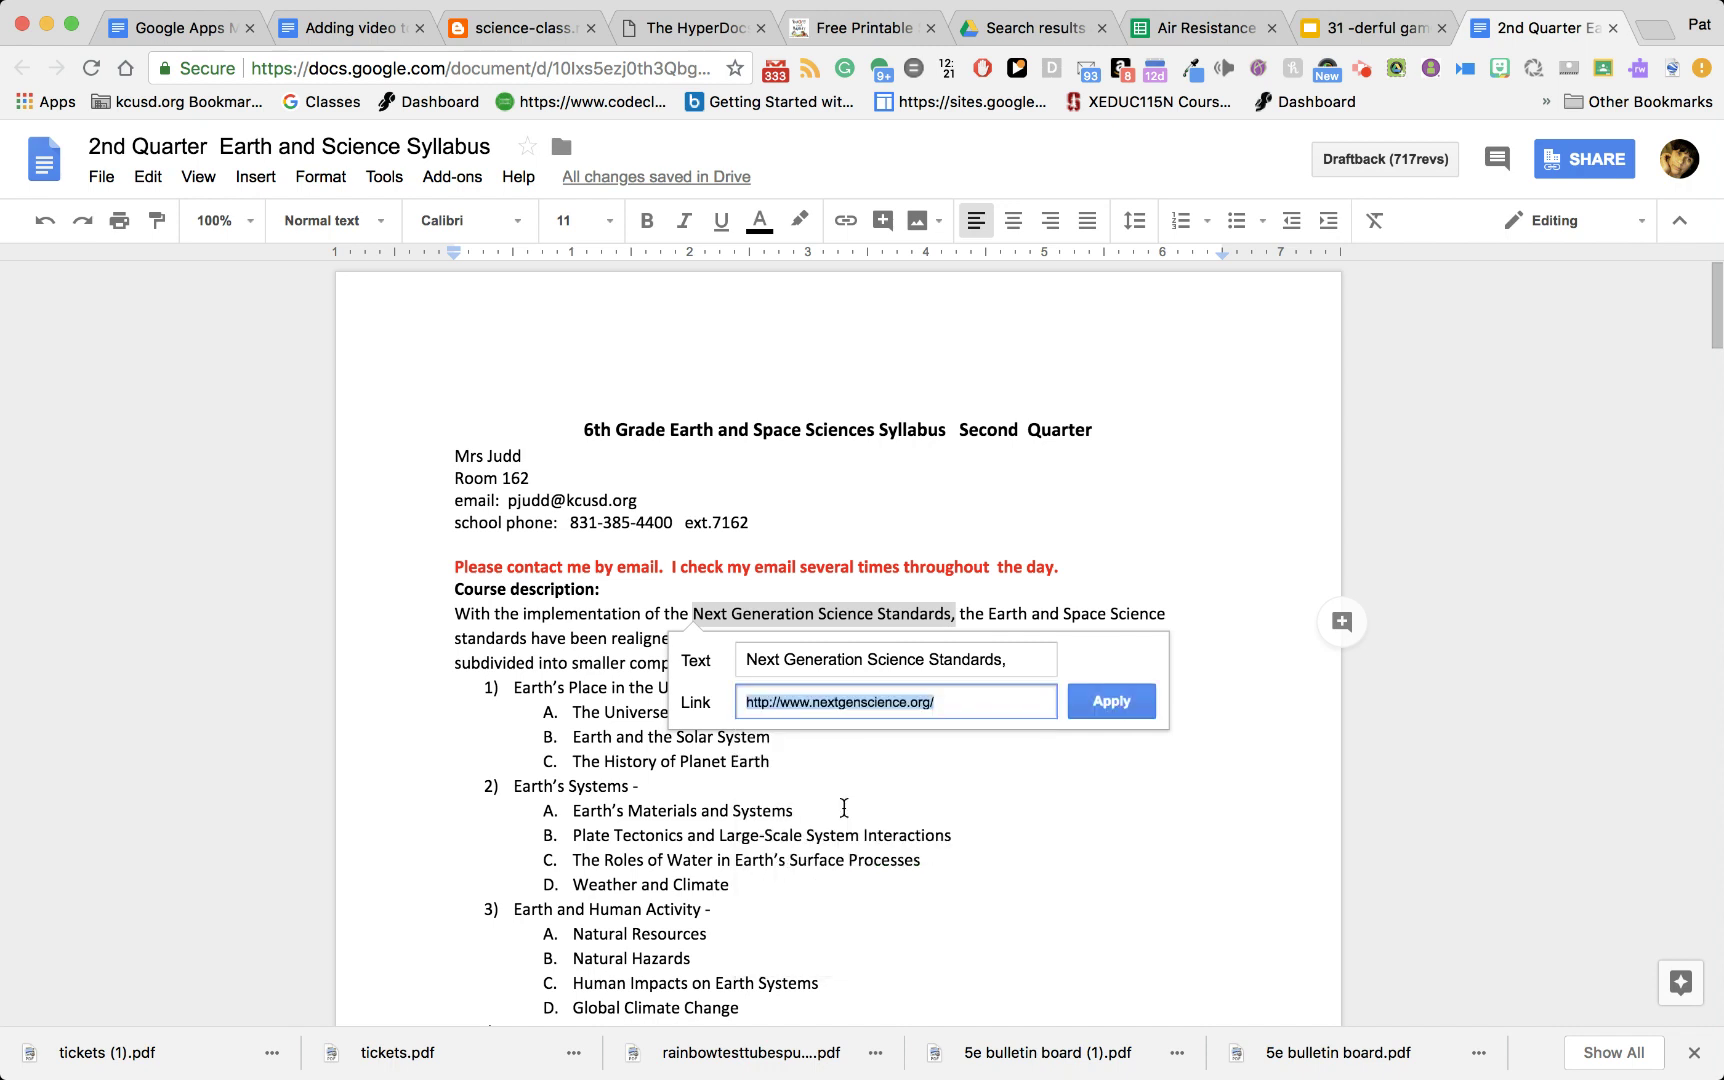
click(1114, 703)
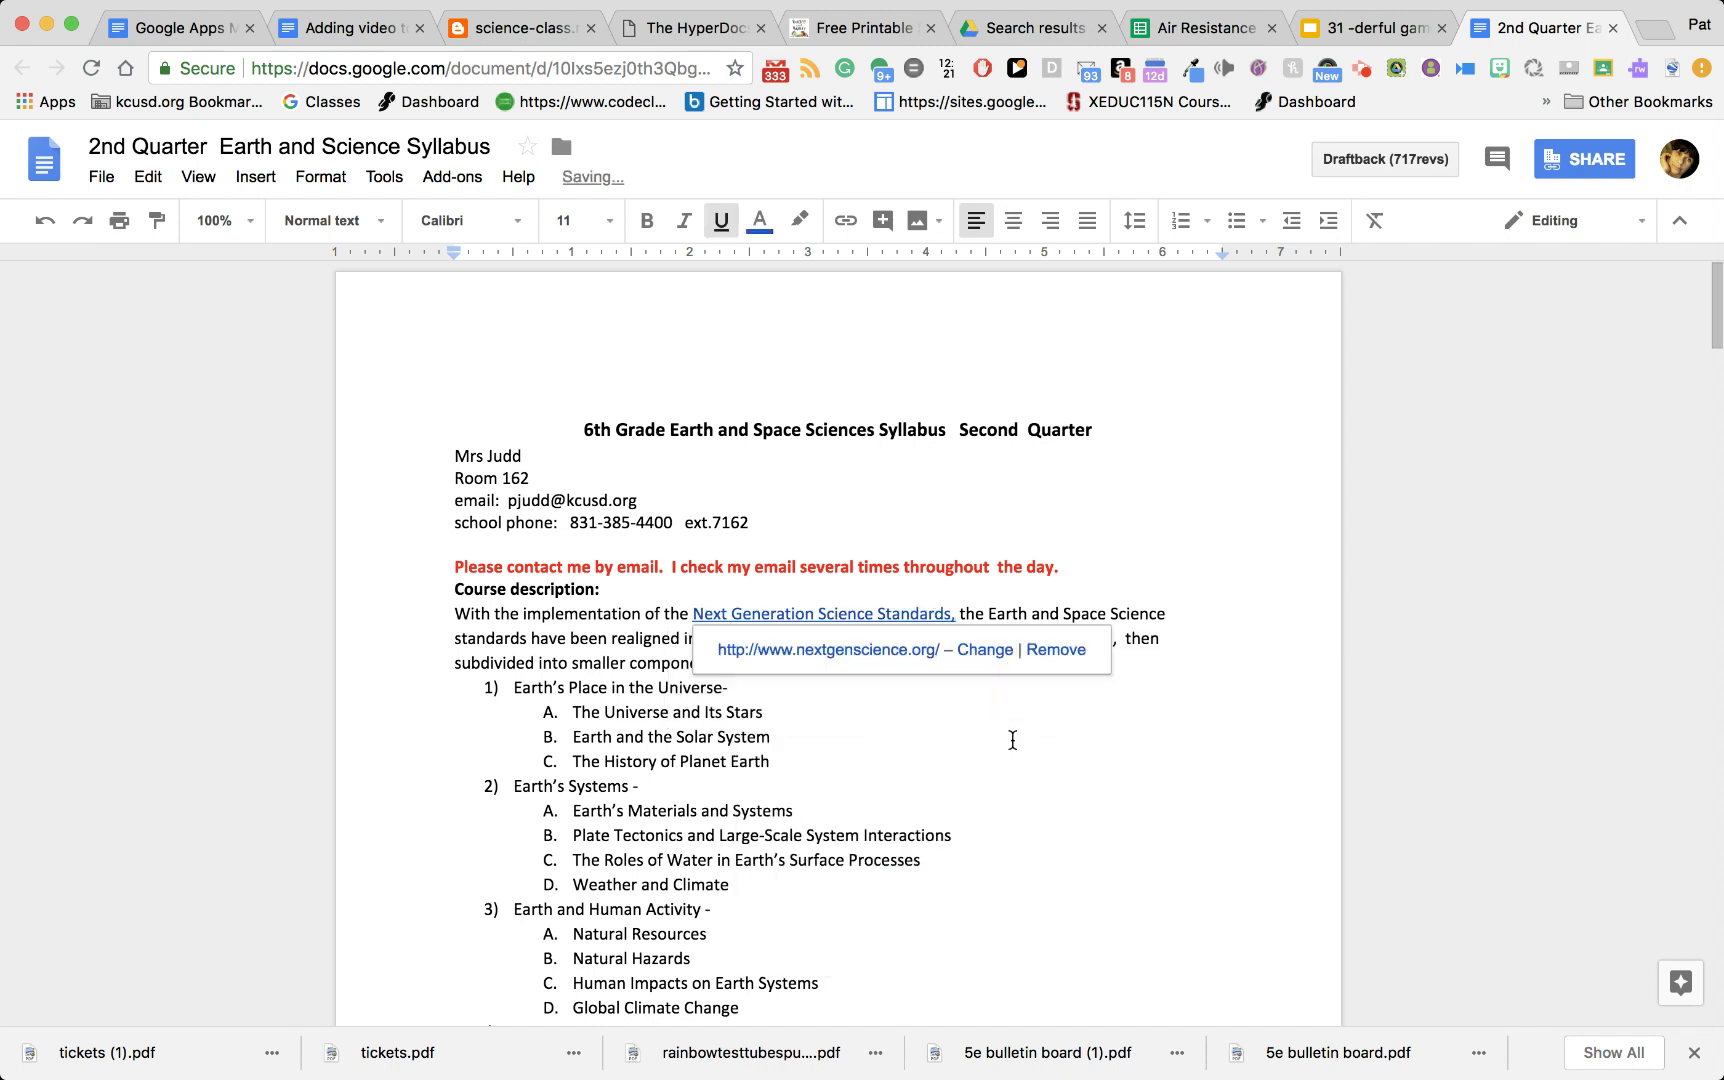
click(1006, 738)
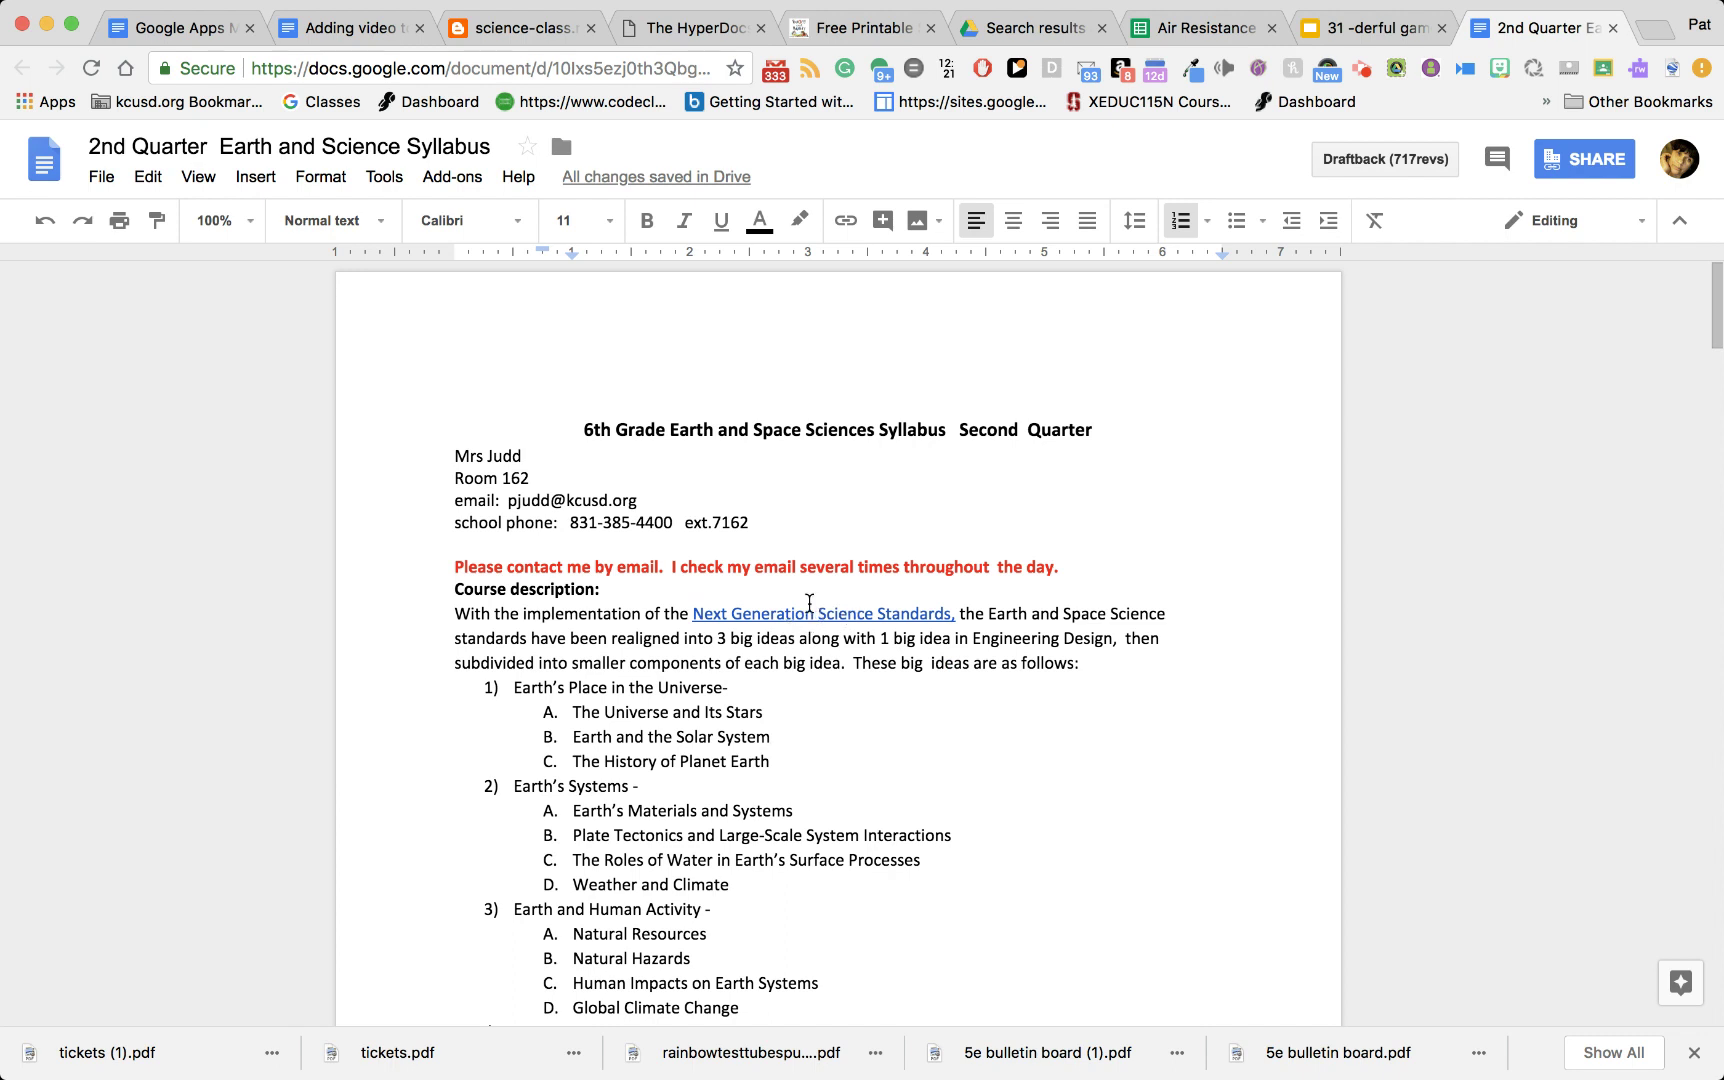
click(838, 613)
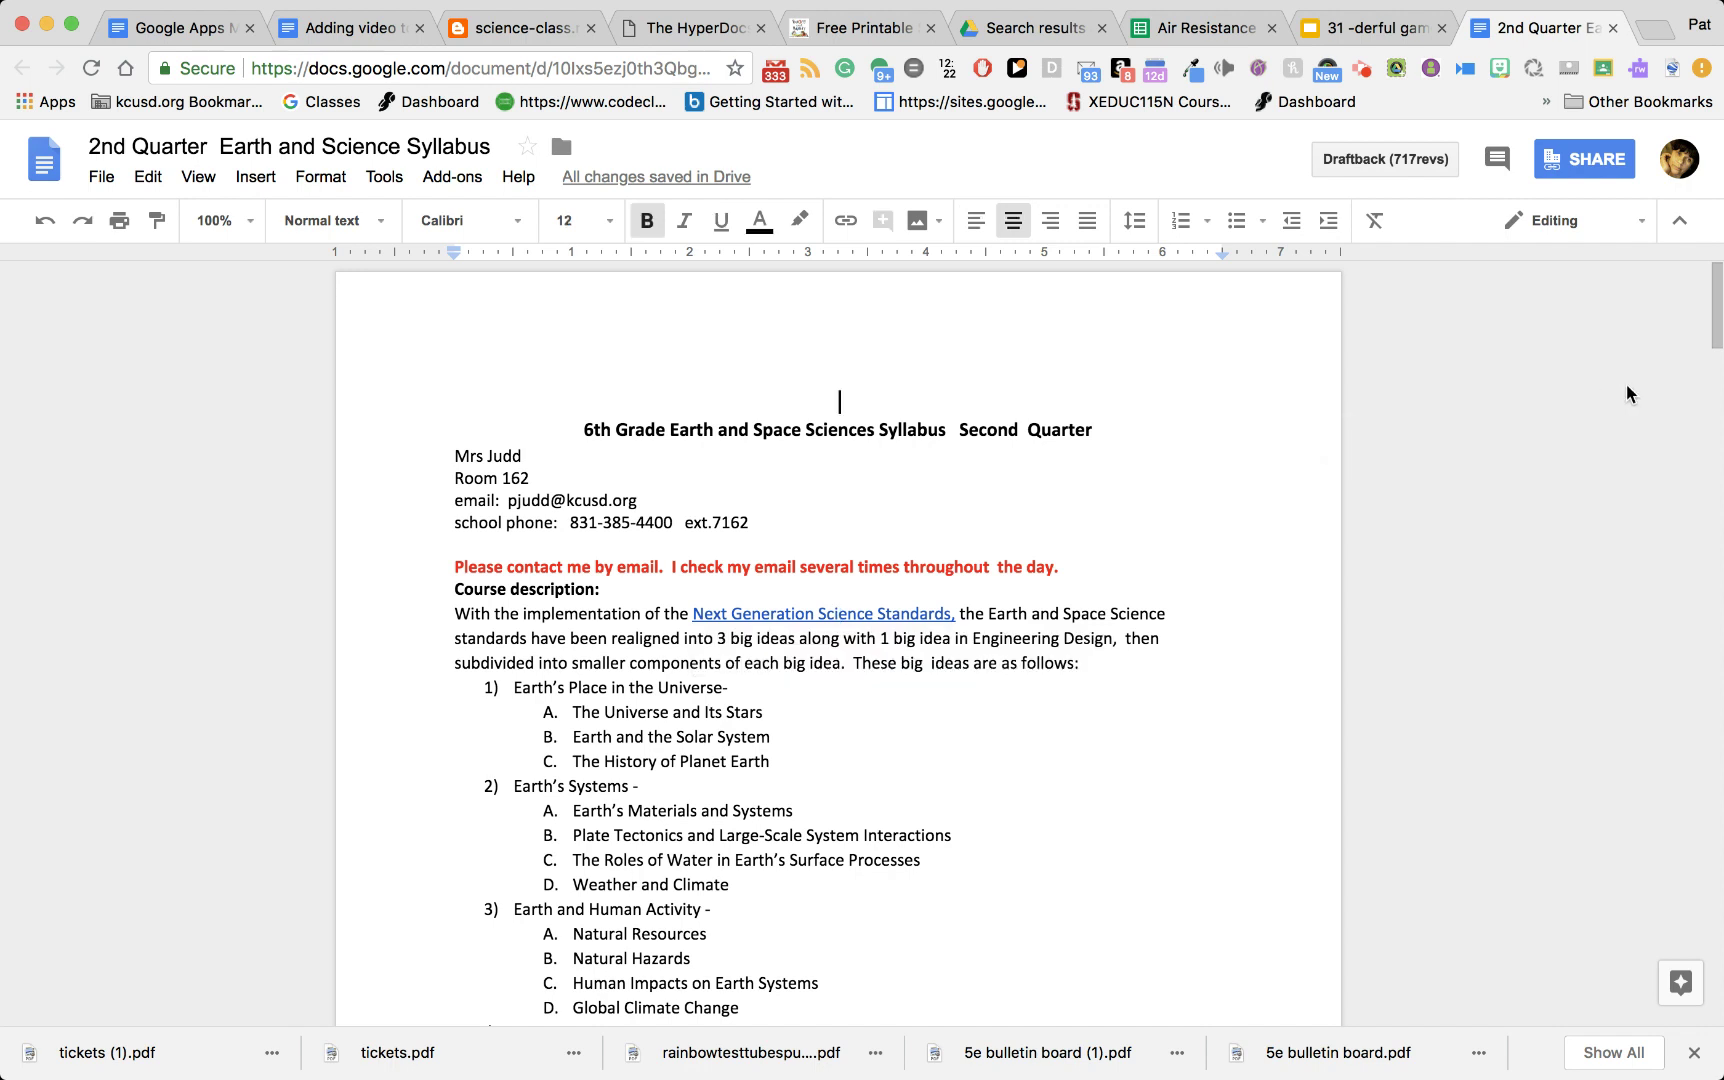
key(super+Up)
Step: Close the syllabus and link the '31-derful' slide title to its Classroom Games page
click(1613, 30)
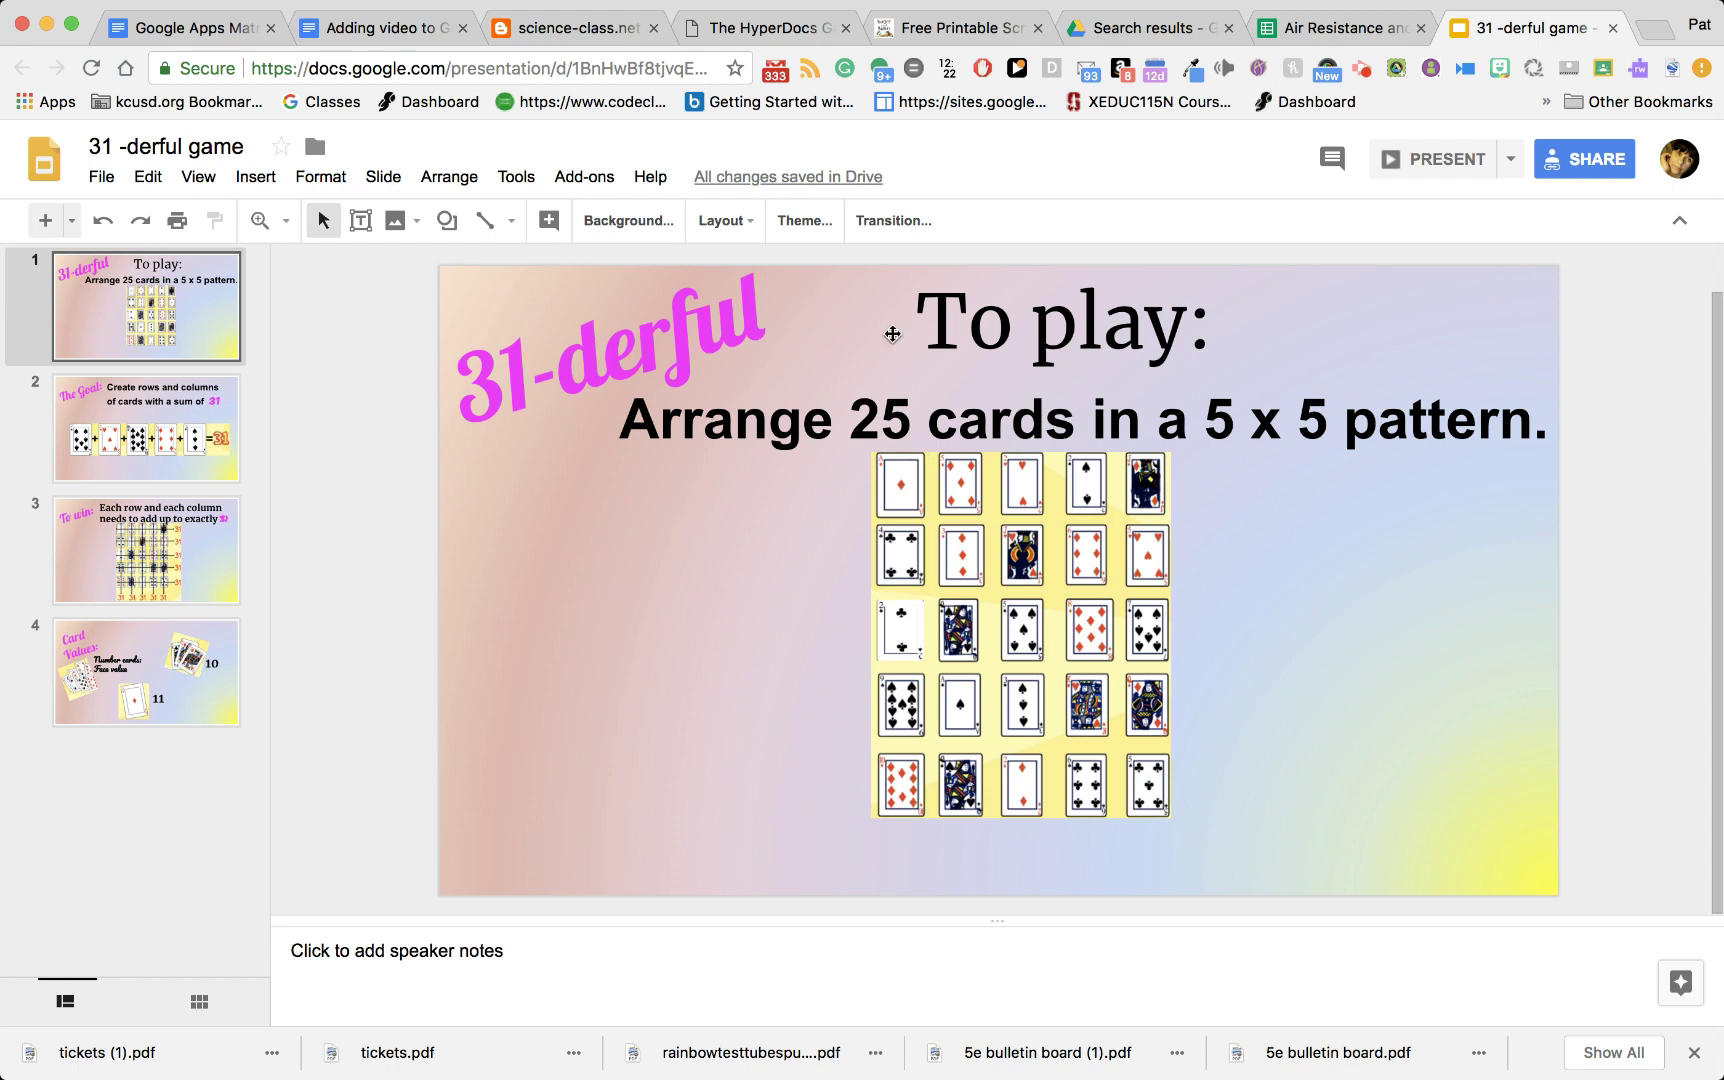
click(916, 306)
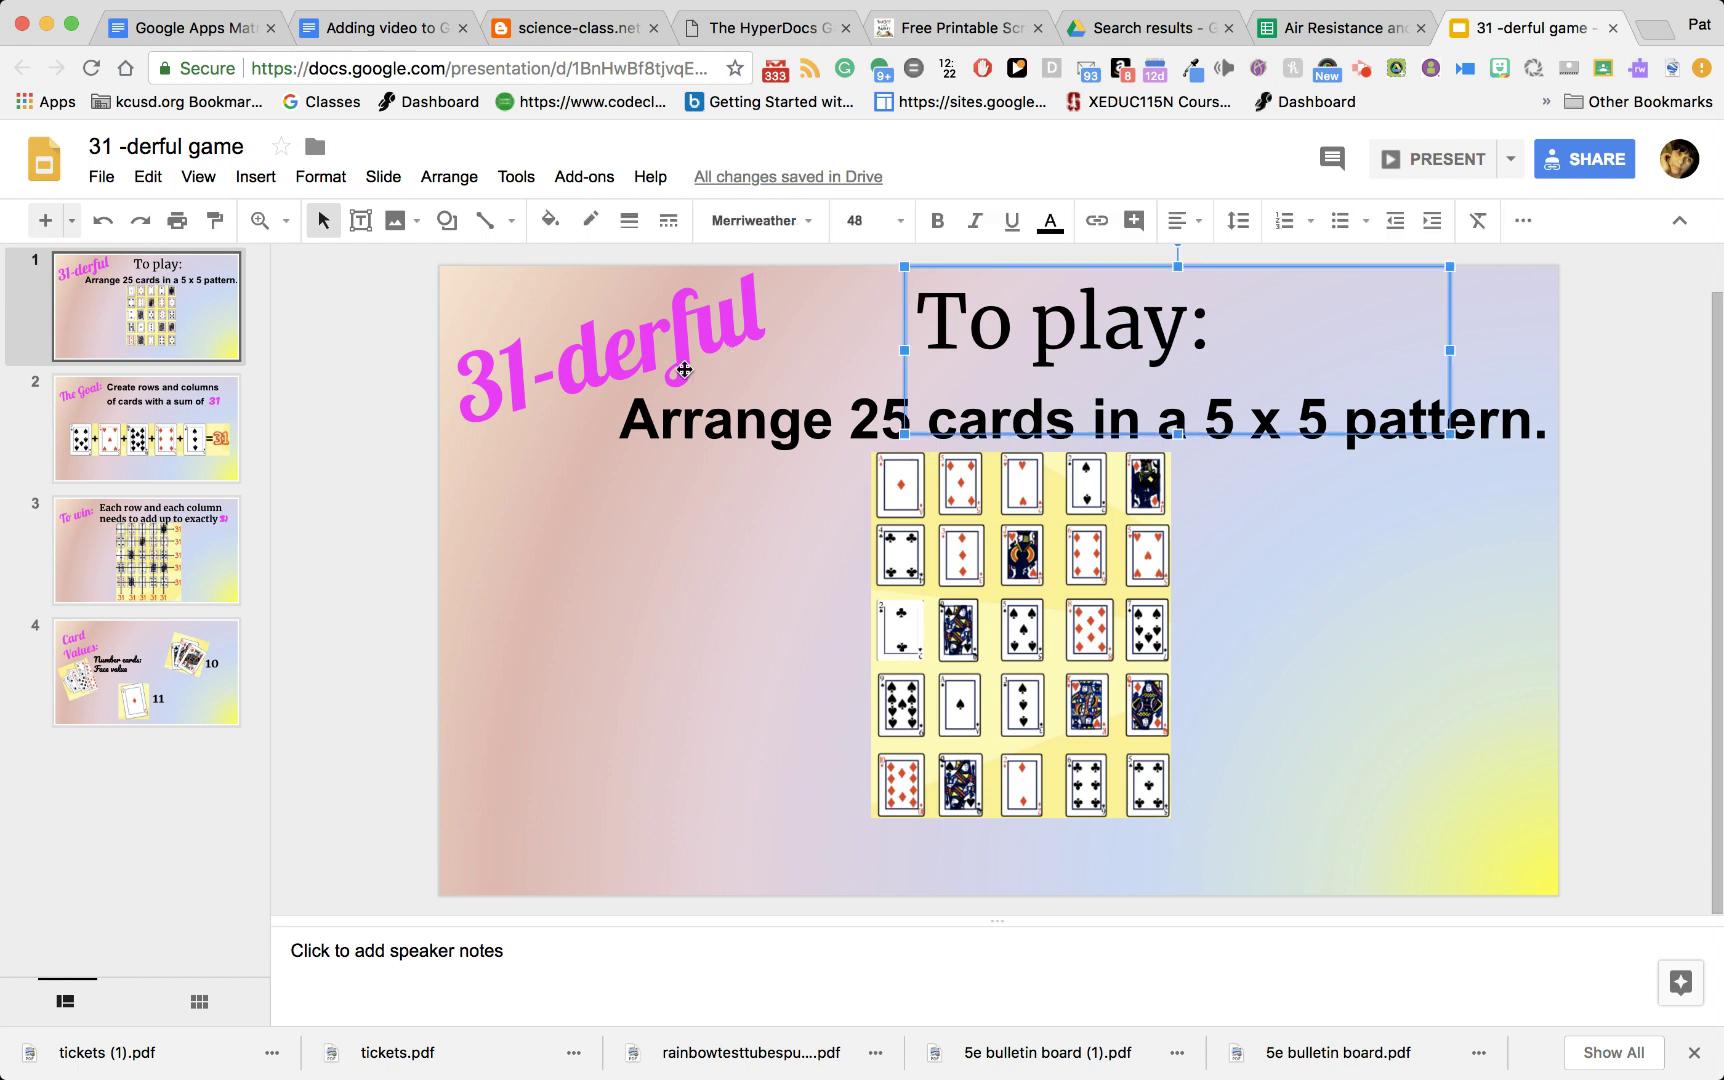
click(643, 340)
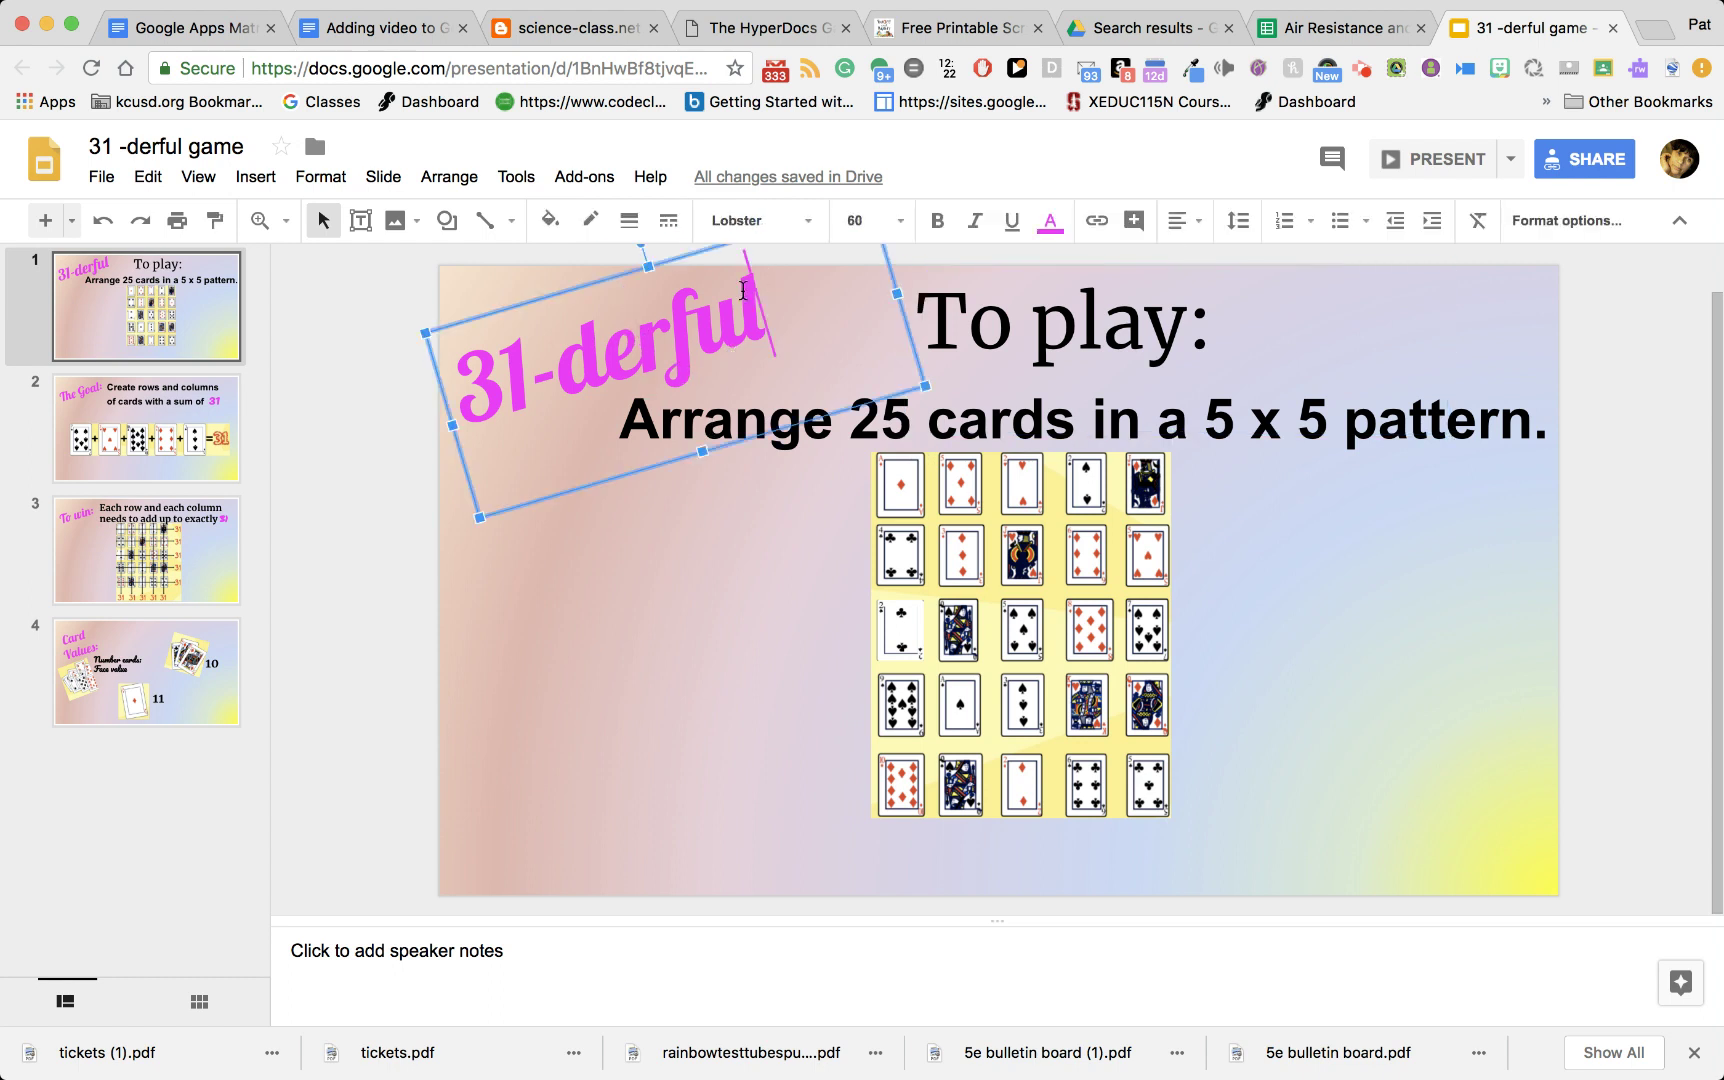
drag(743, 290, 468, 398)
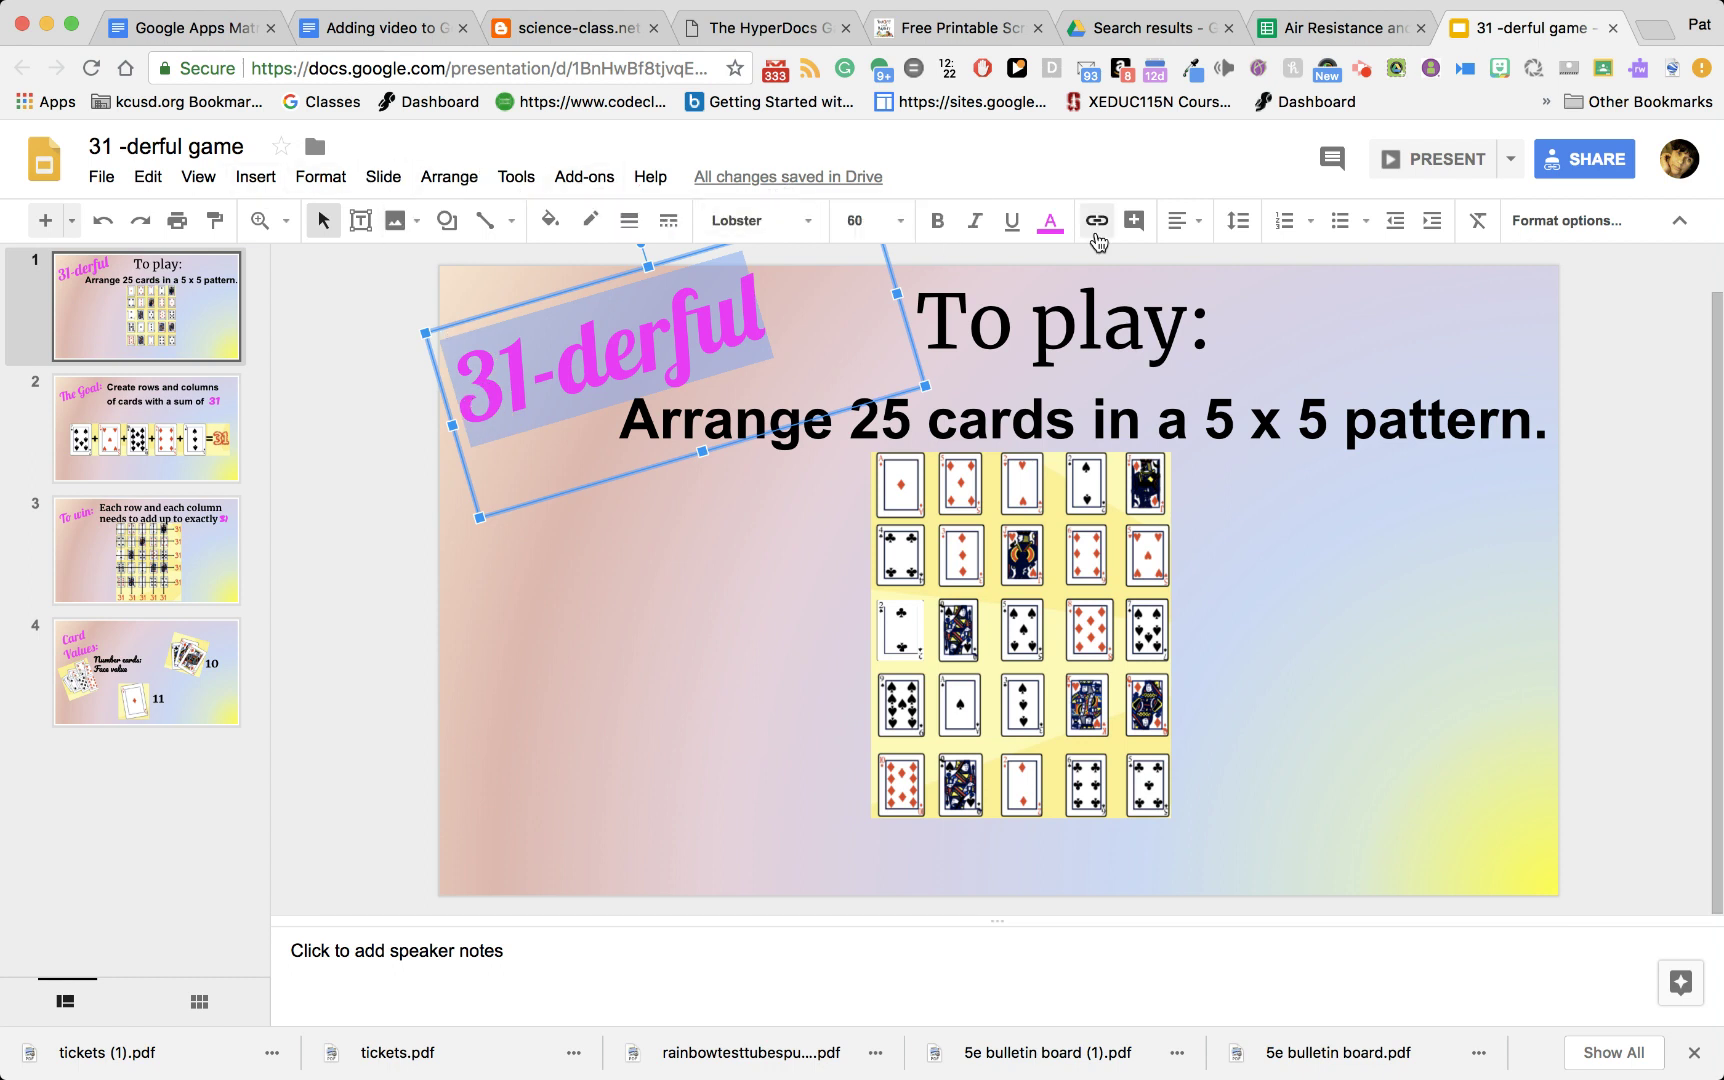
click(1105, 230)
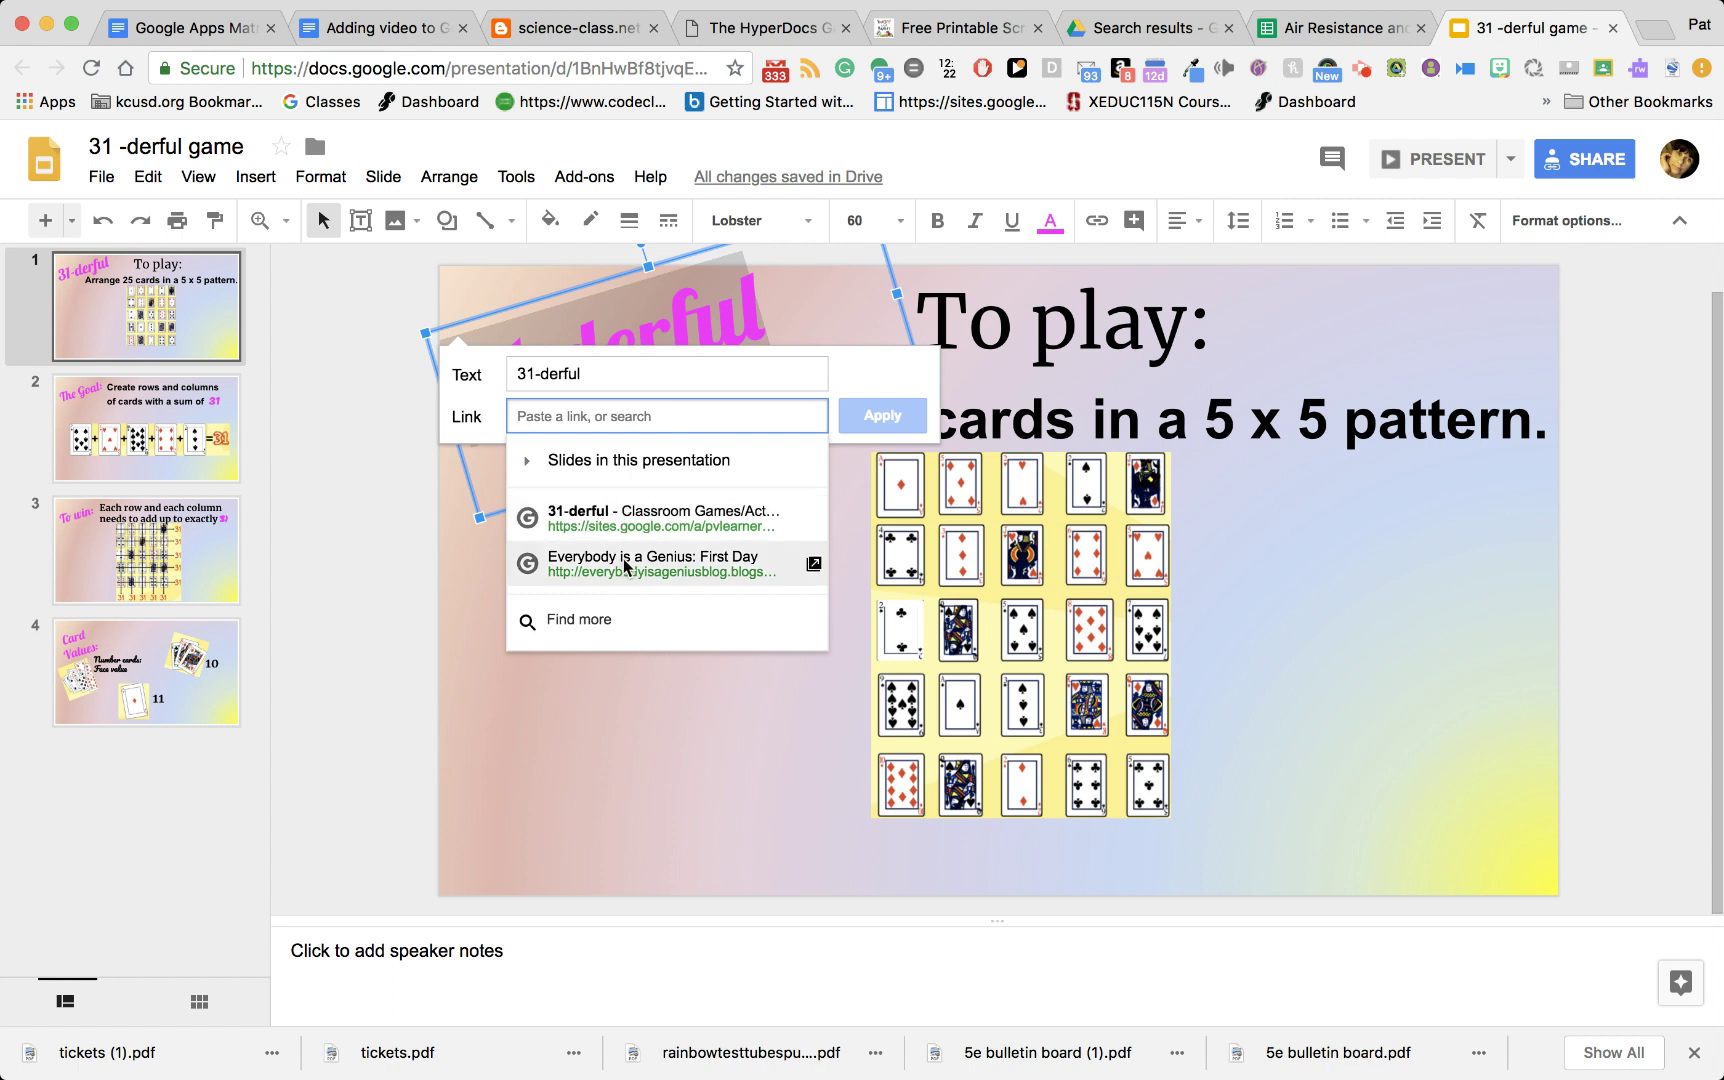
click(634, 519)
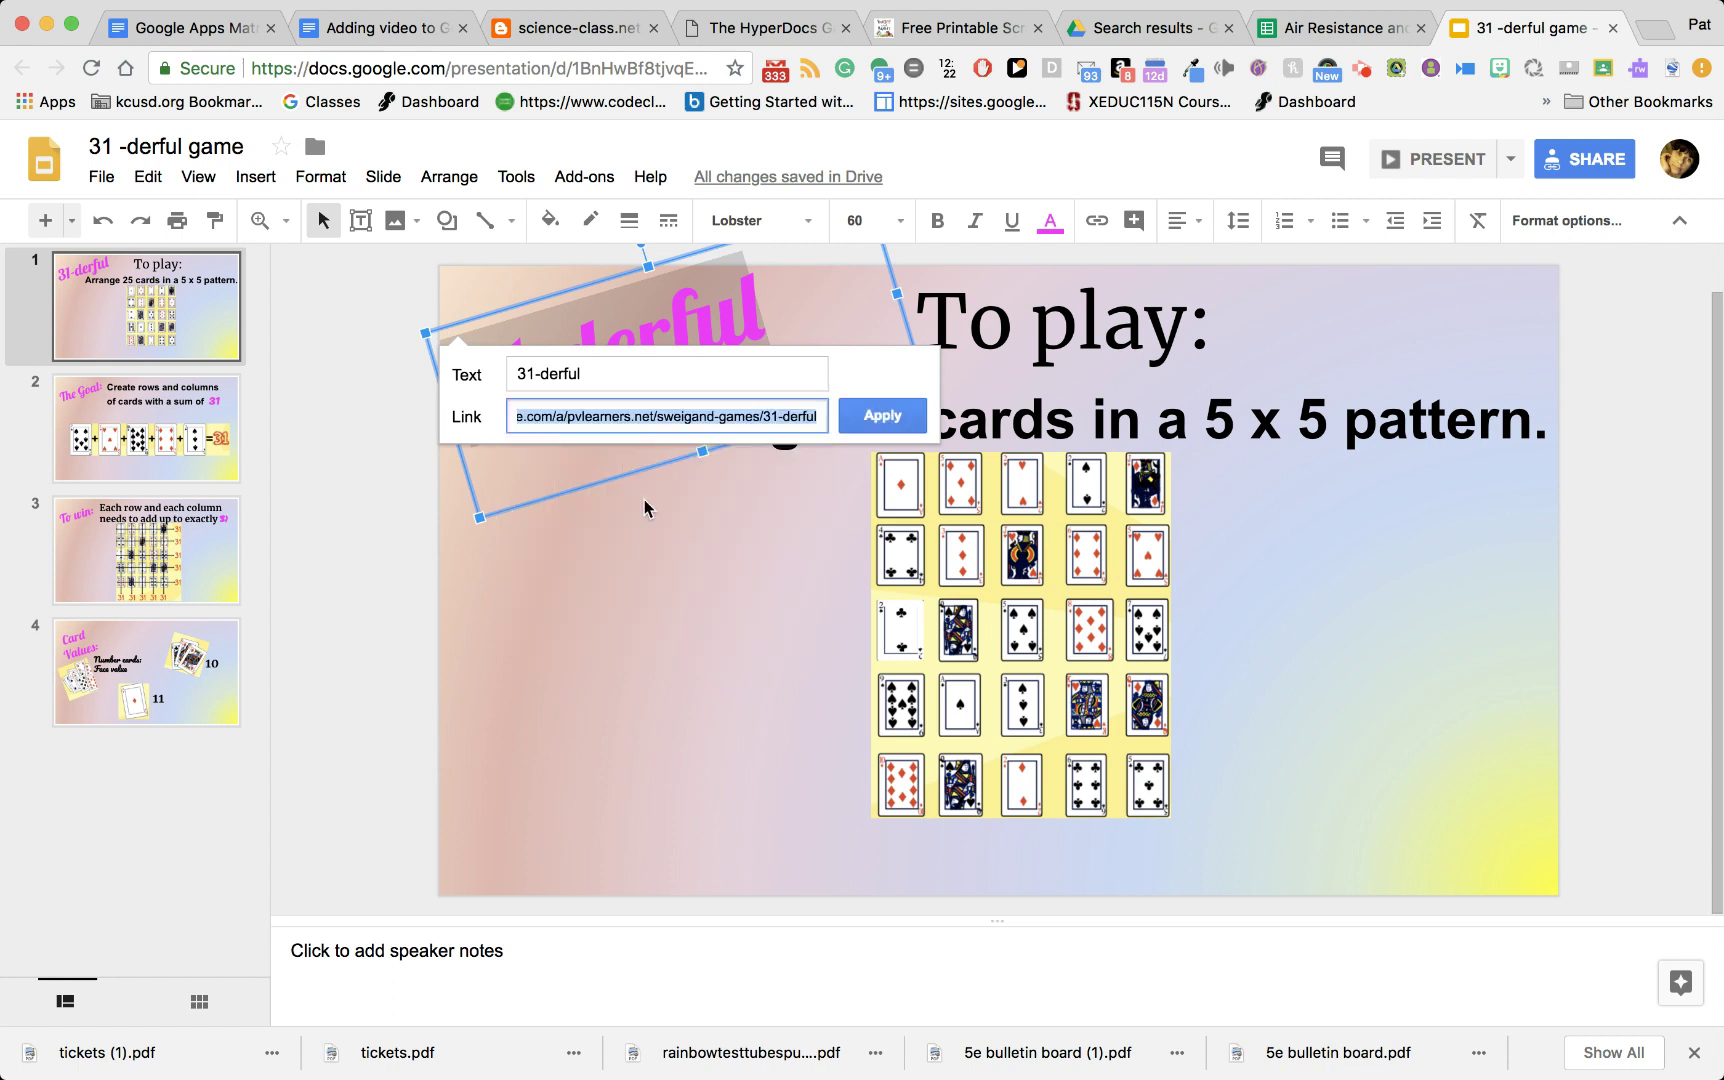
click(870, 418)
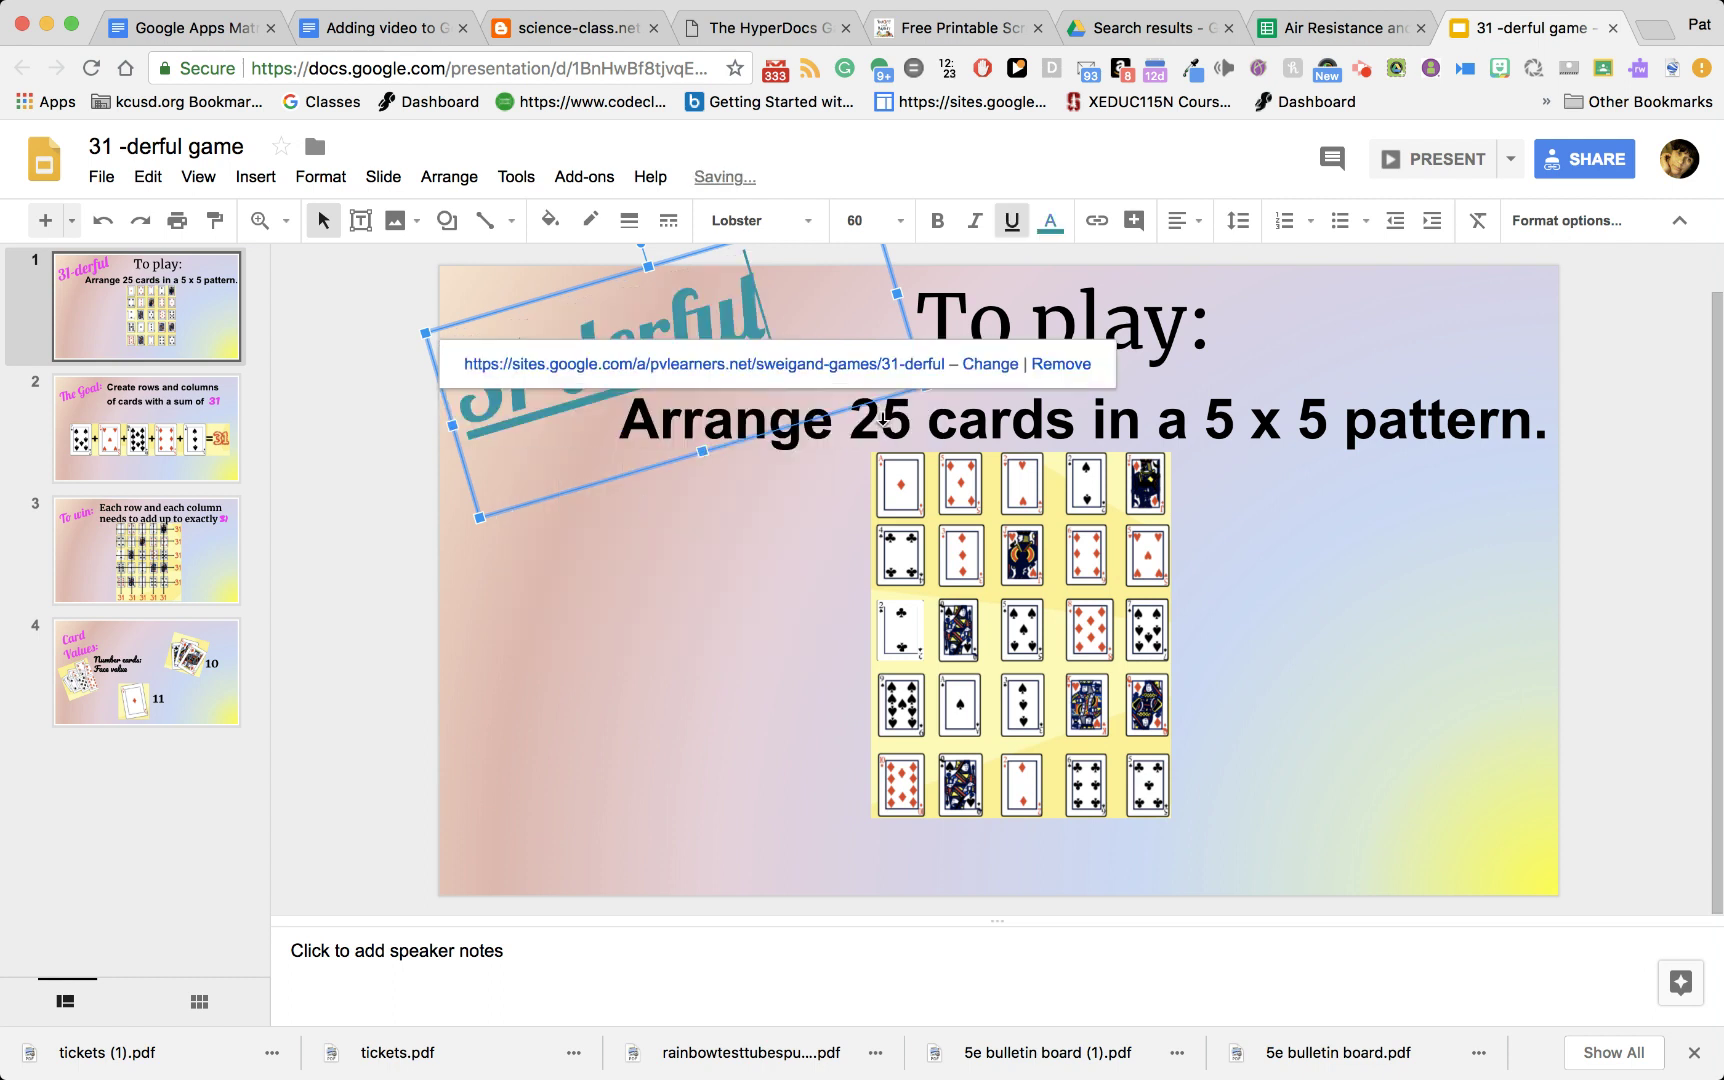
Step: Check the link on the 31-derful title, then move to the Air Resistance spreadsheet
click(610, 640)
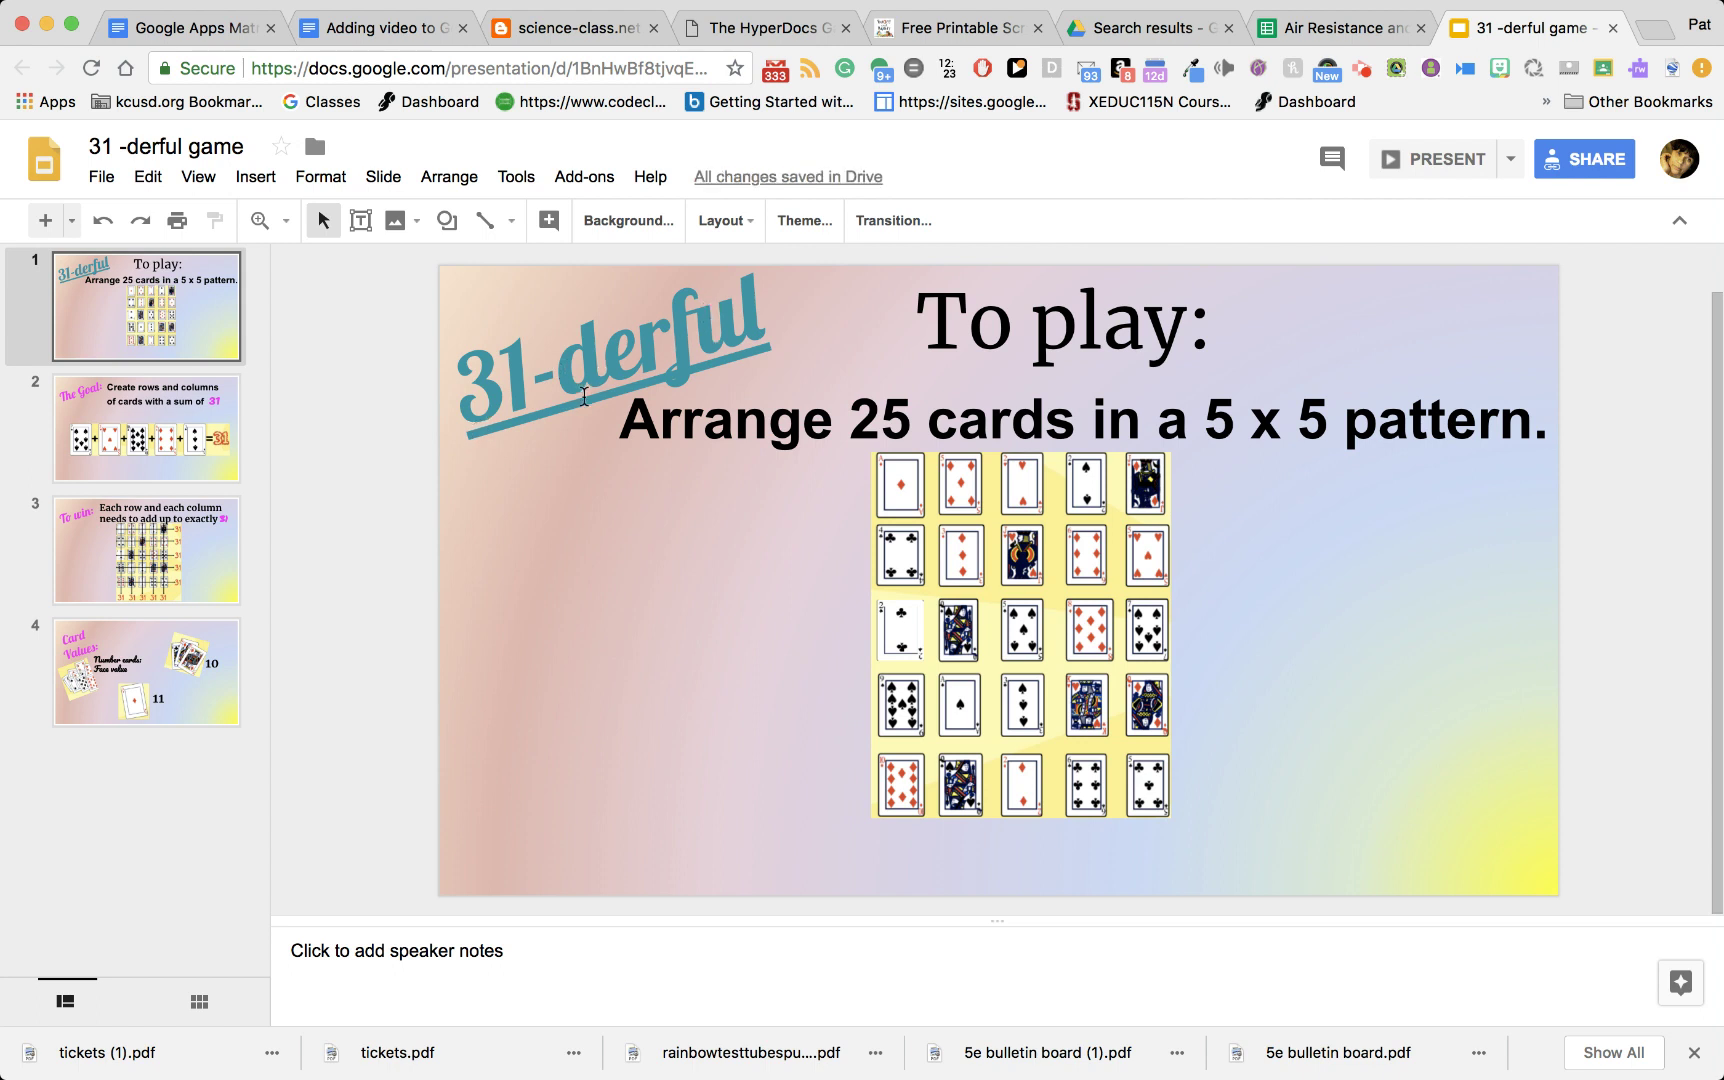
click(562, 383)
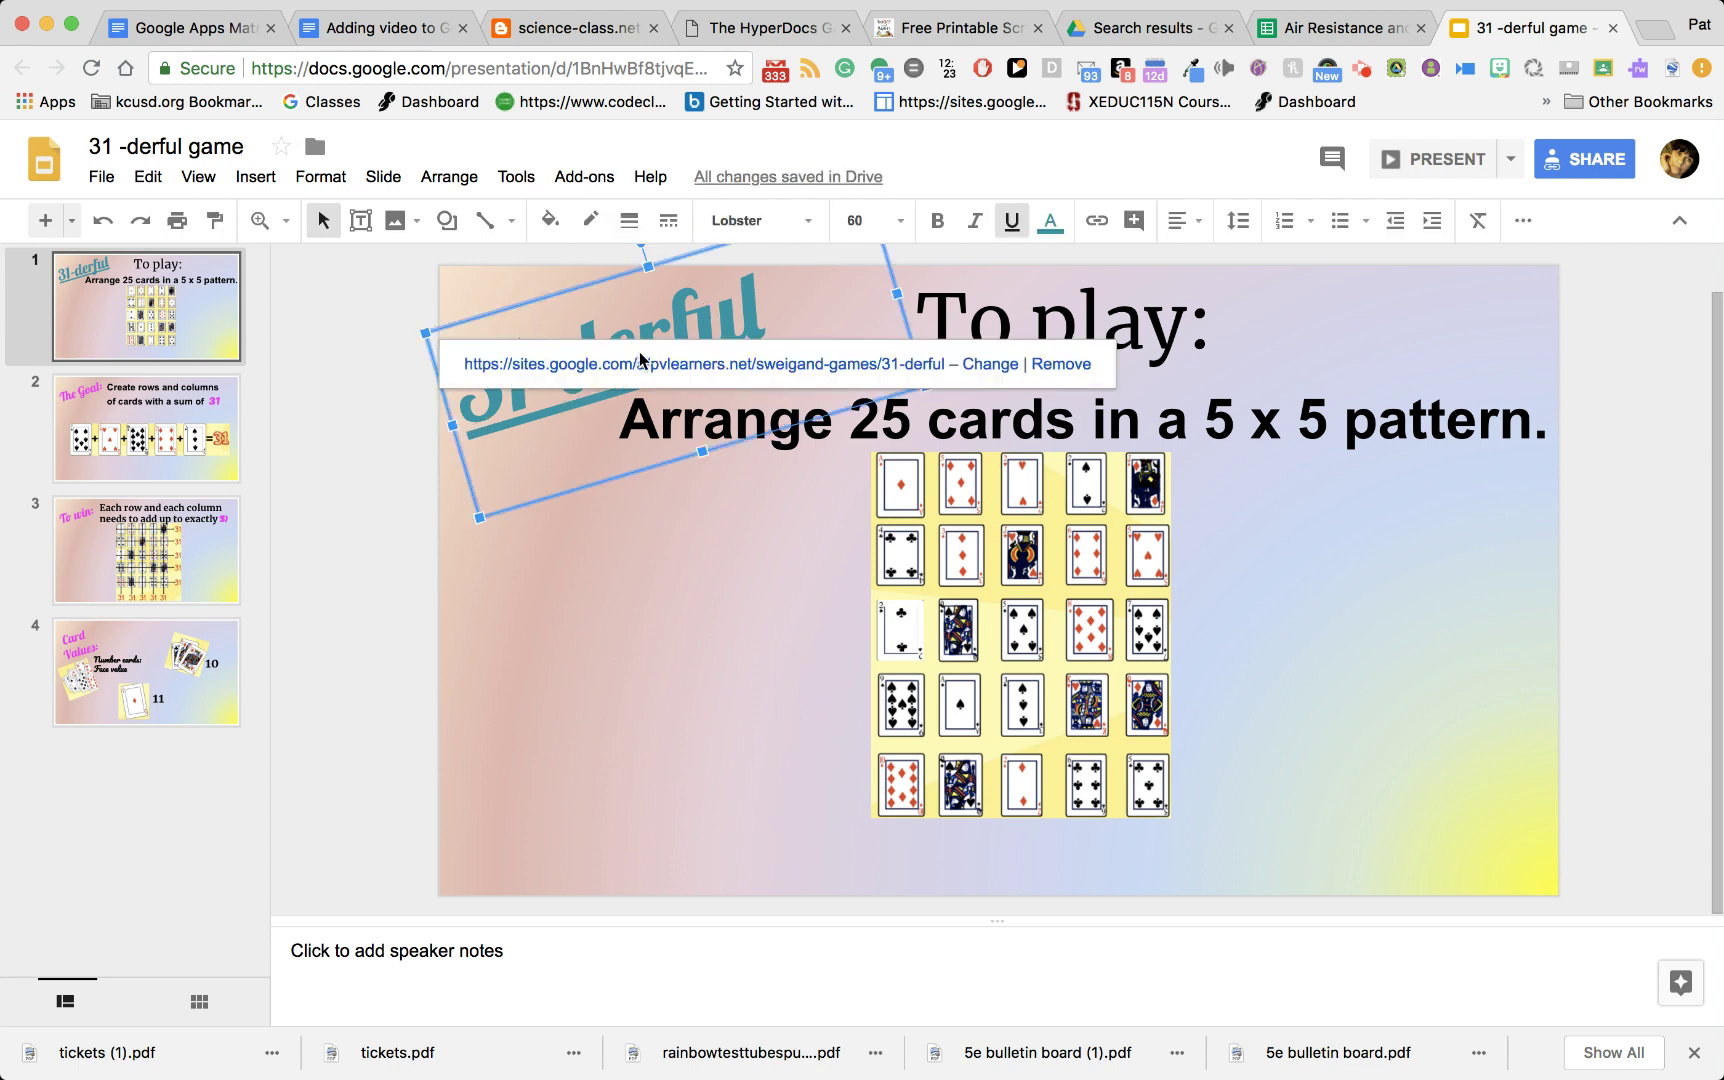
click(621, 742)
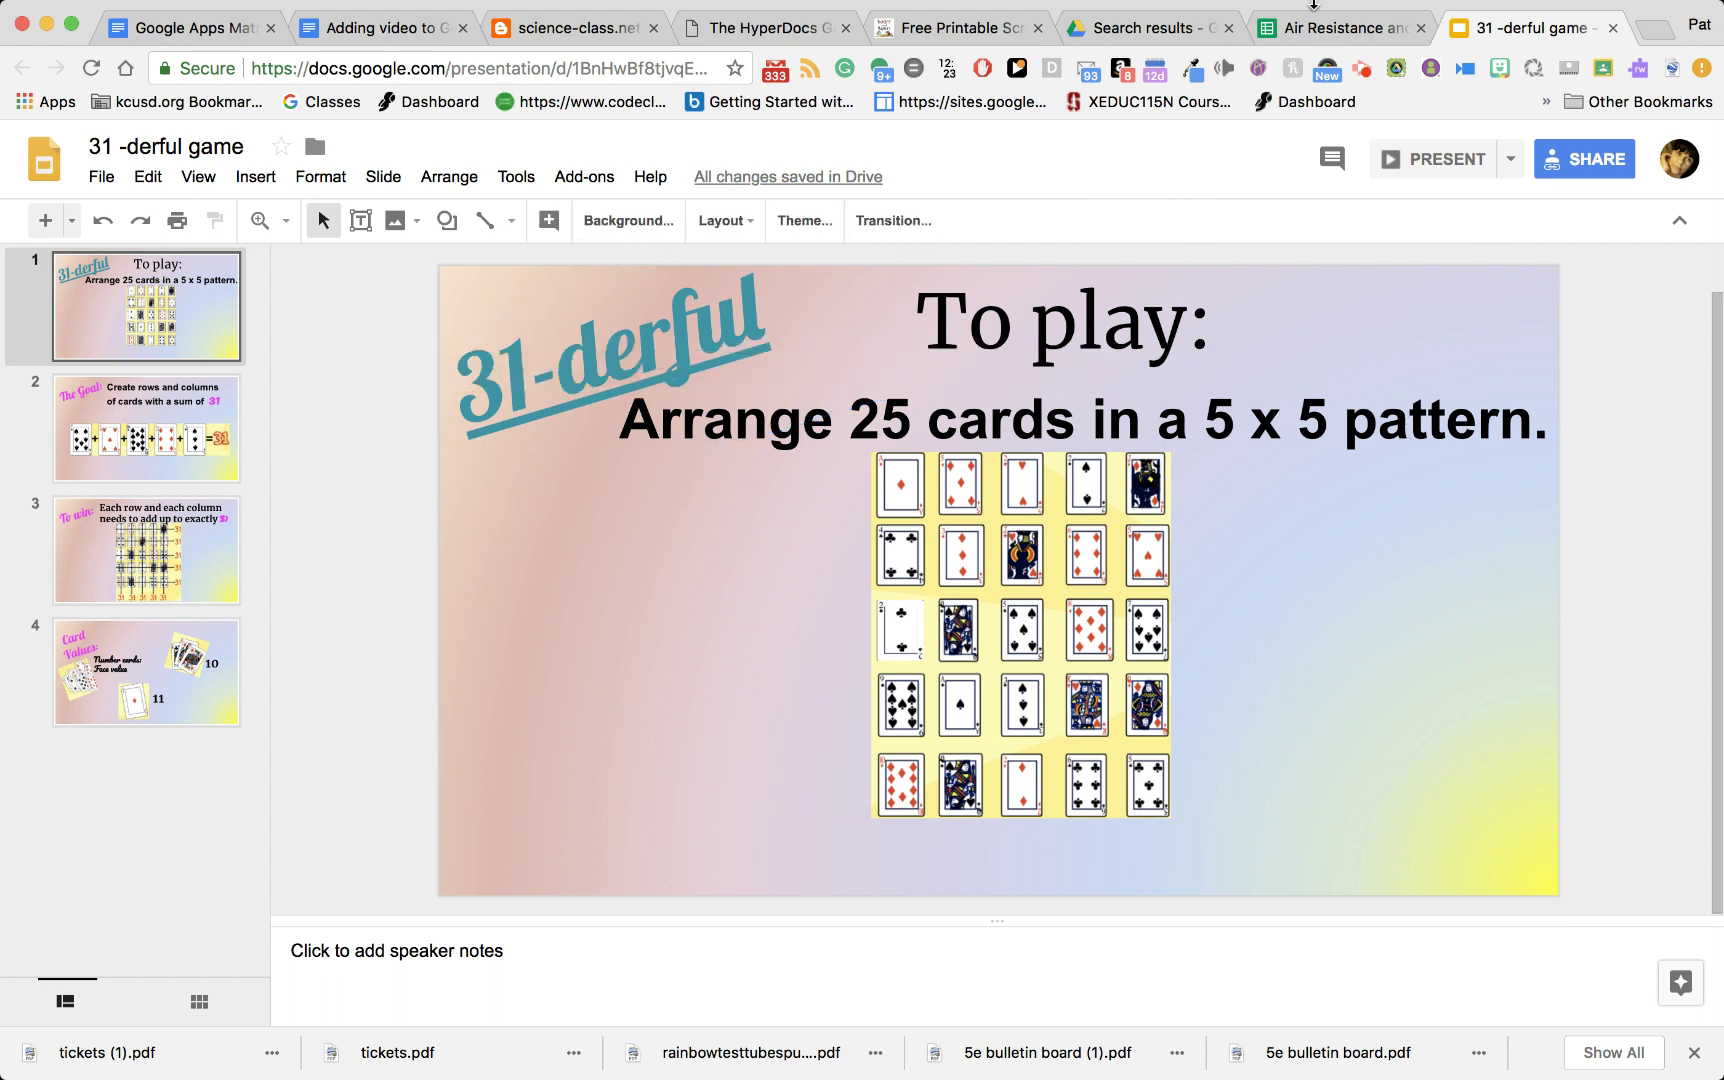
click(1324, 31)
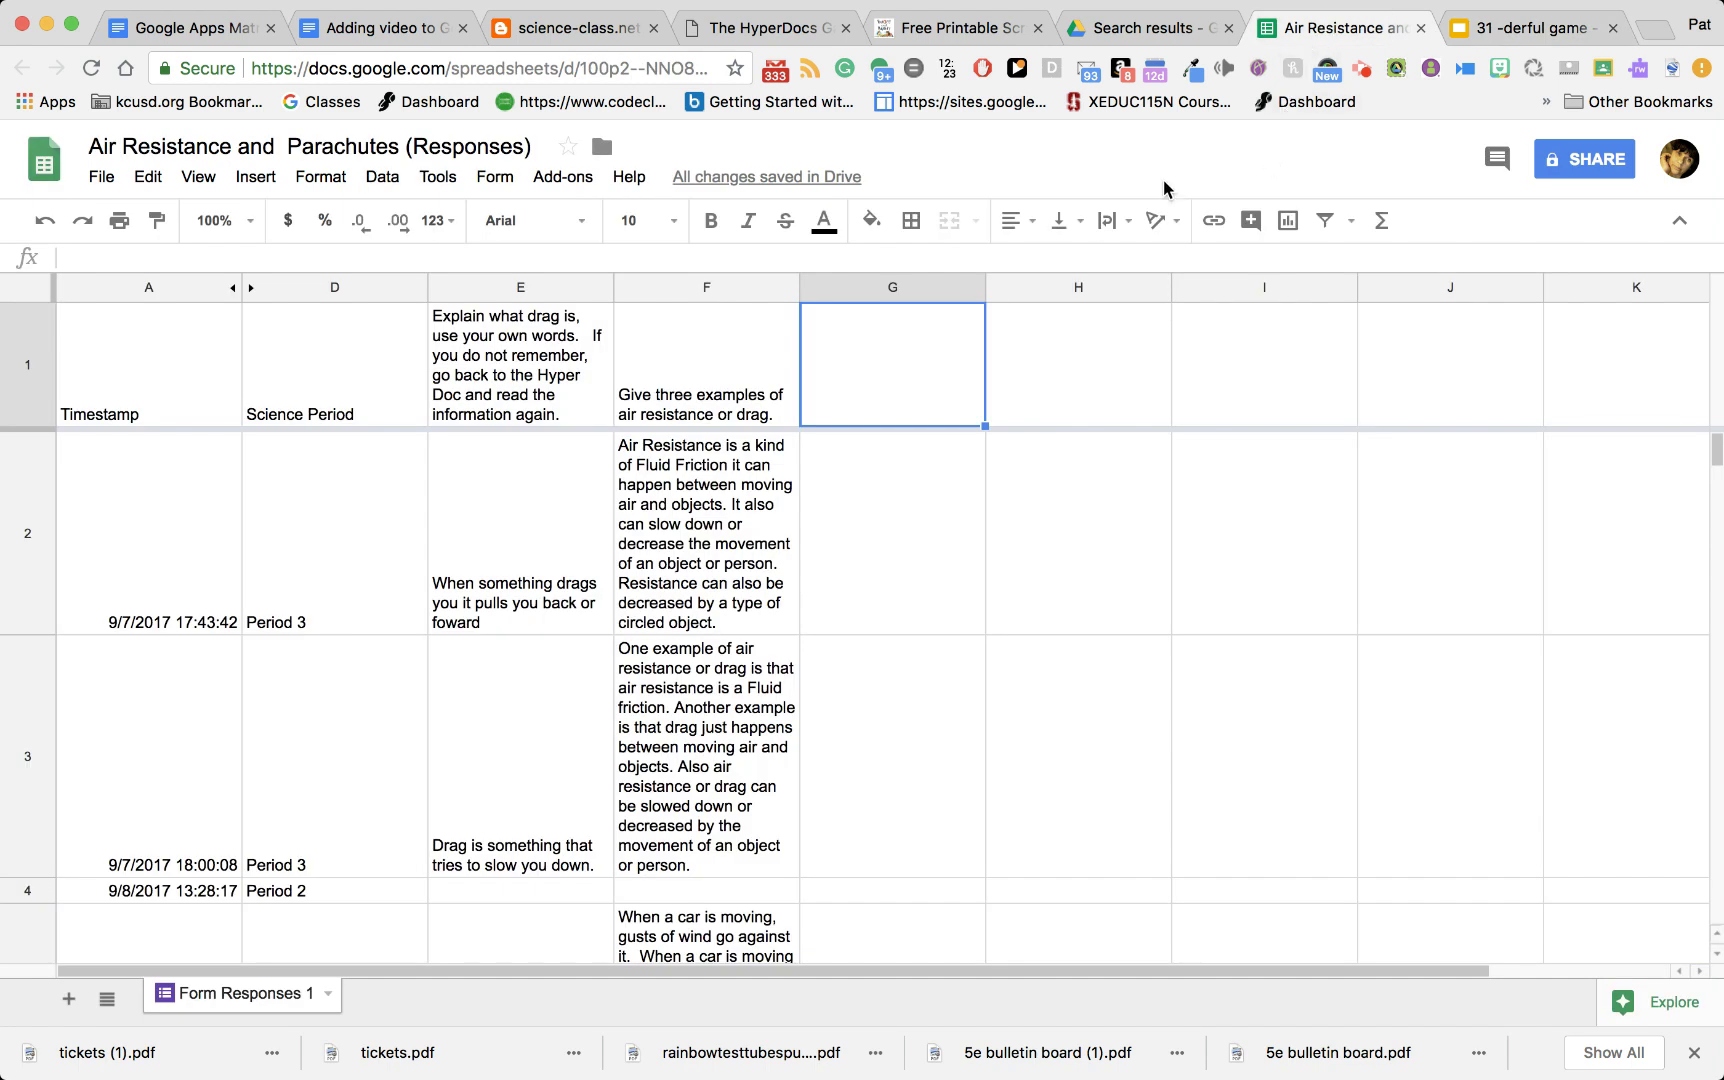
Step: Hyperlink the F1 header 'Give three examples of air resistance or drag.' to the Yahoo Answers page
click(667, 400)
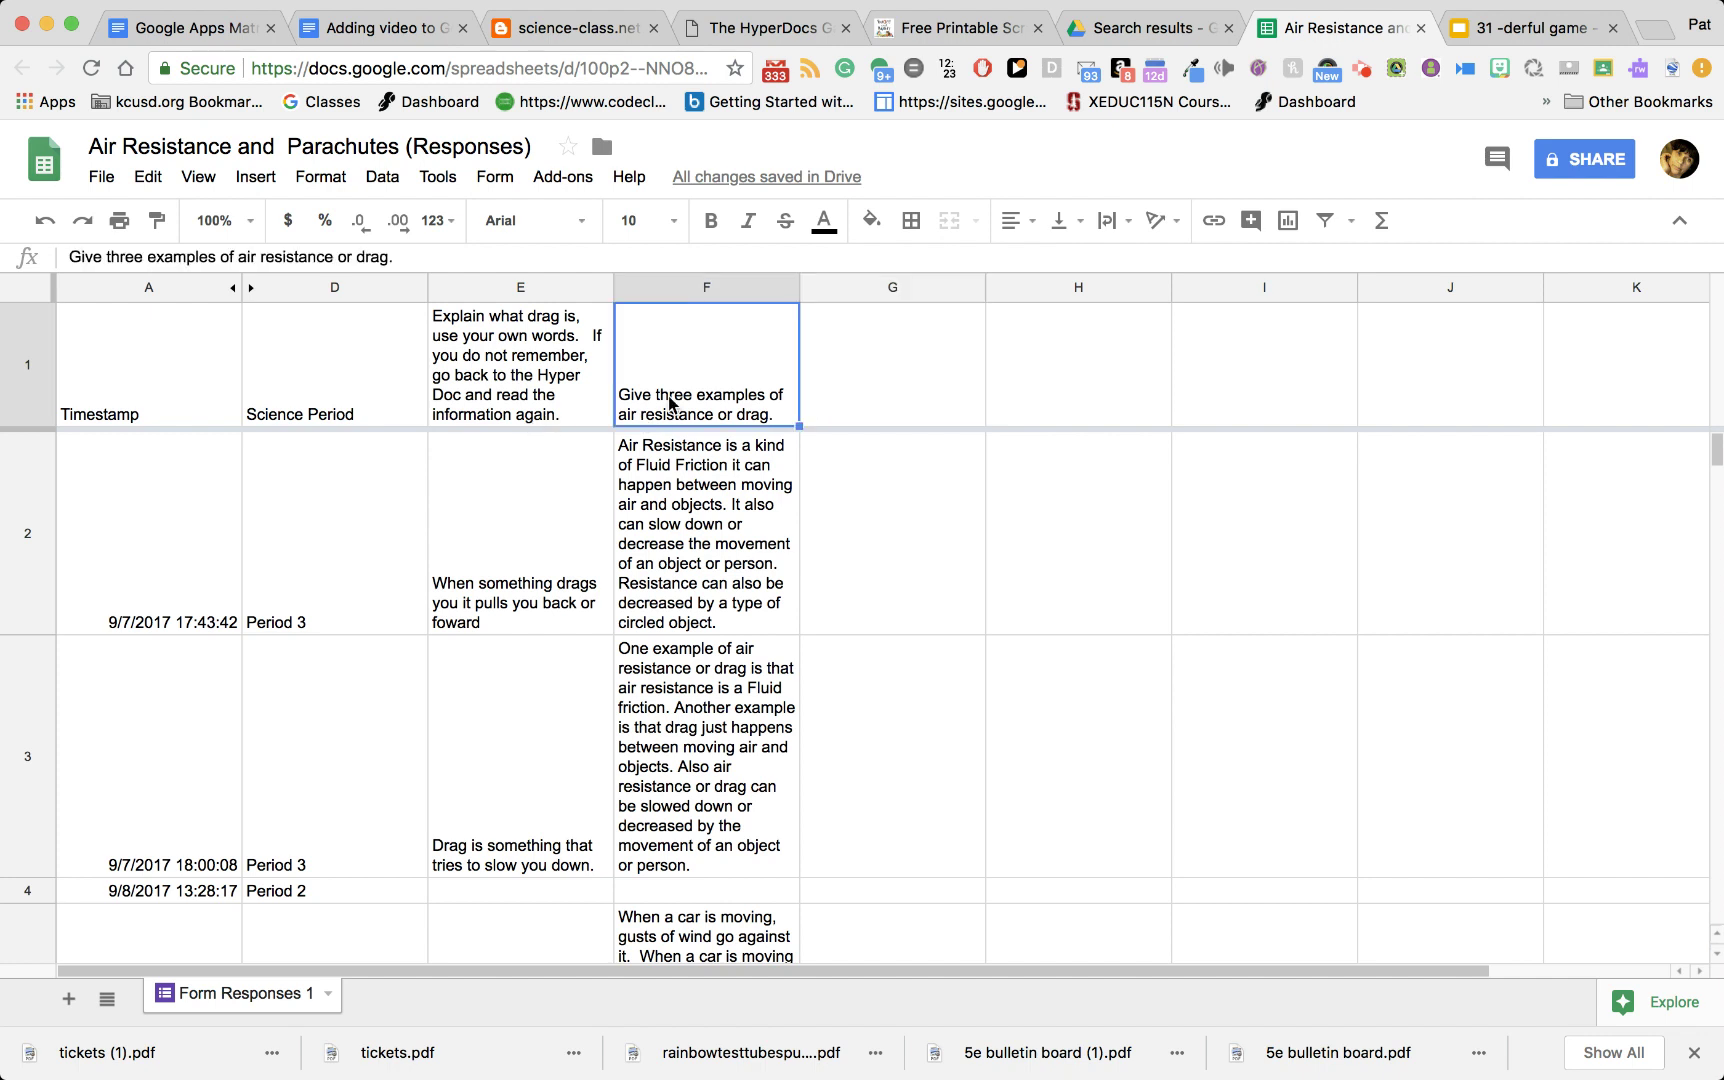
double_click(620, 419)
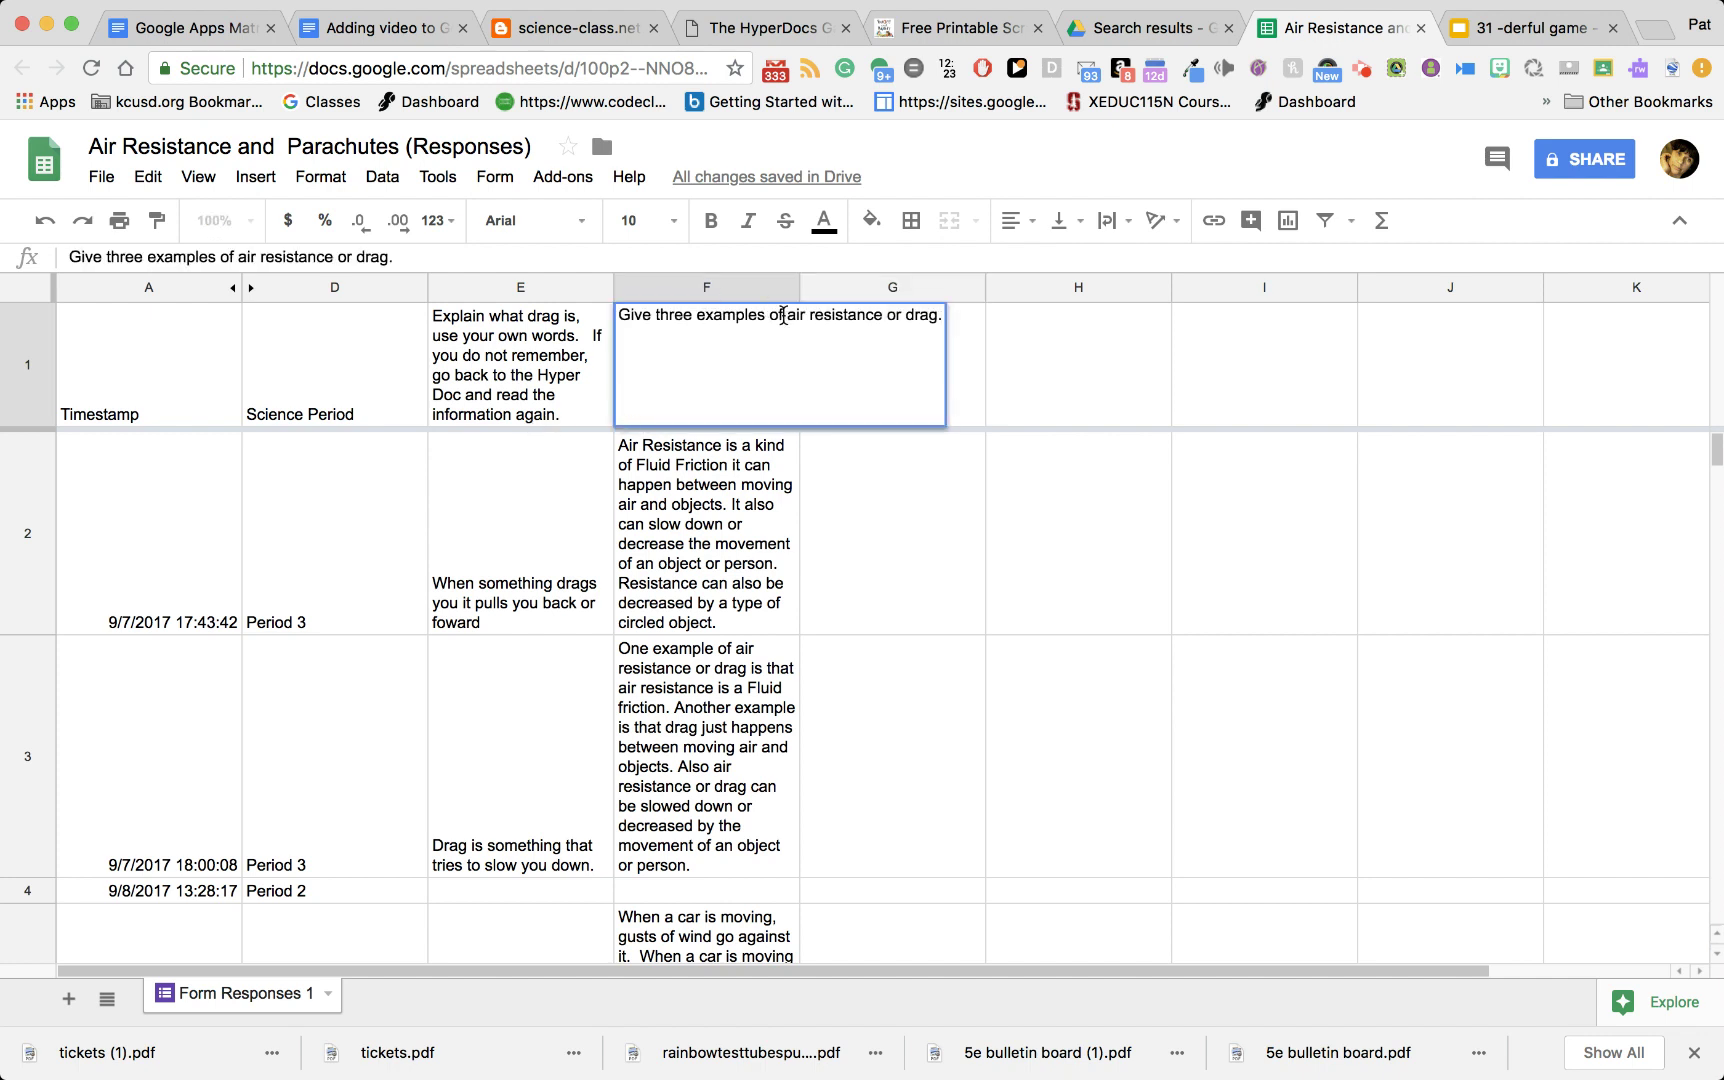
drag(786, 316, 880, 323)
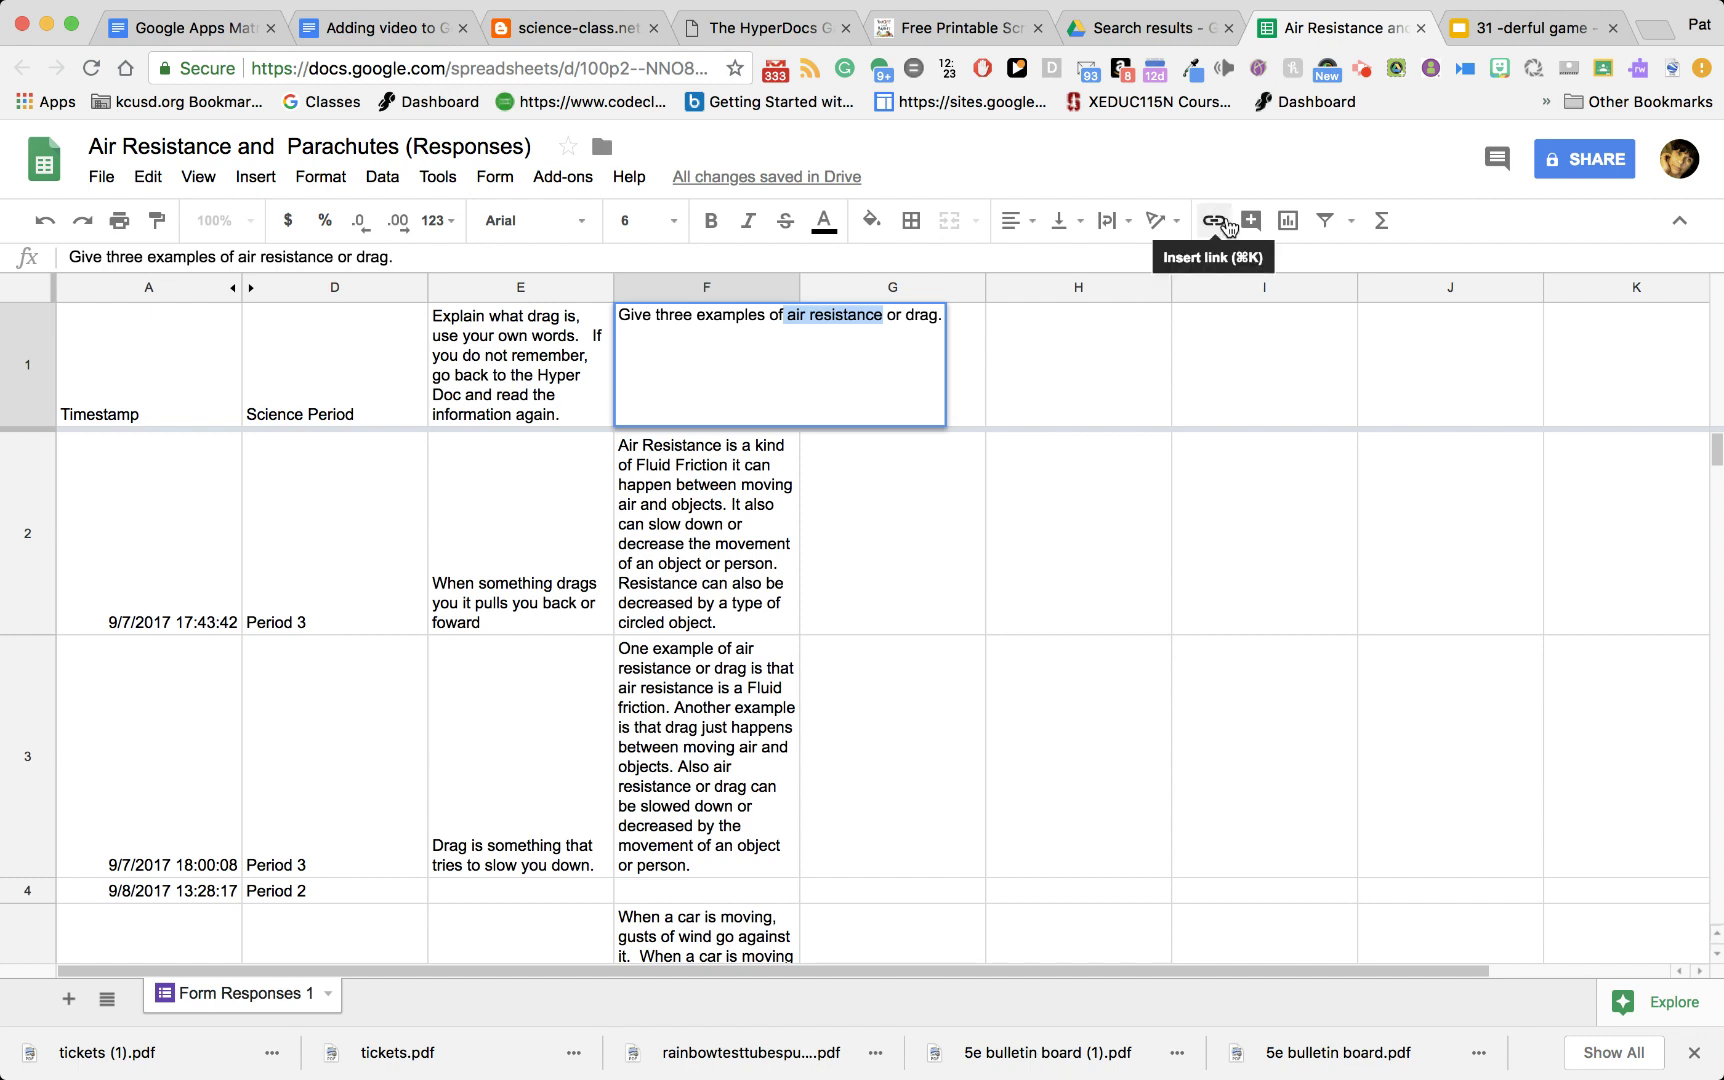
click(1226, 226)
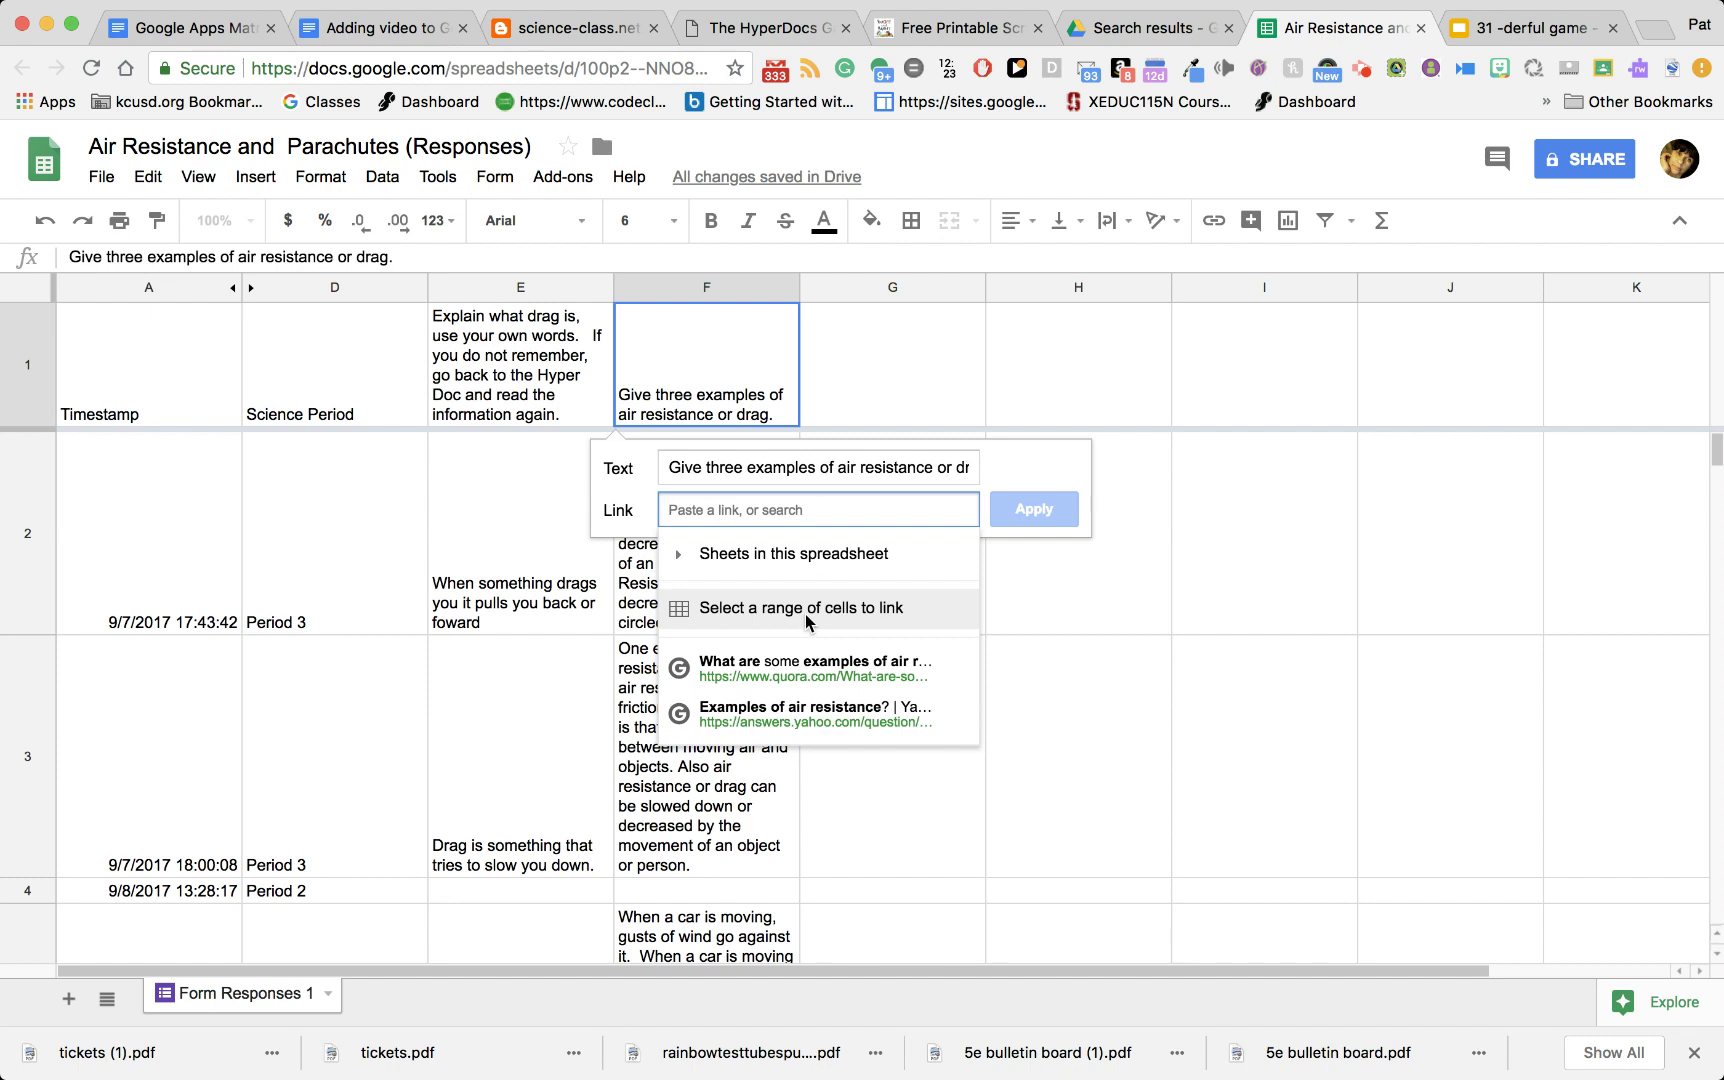
click(779, 715)
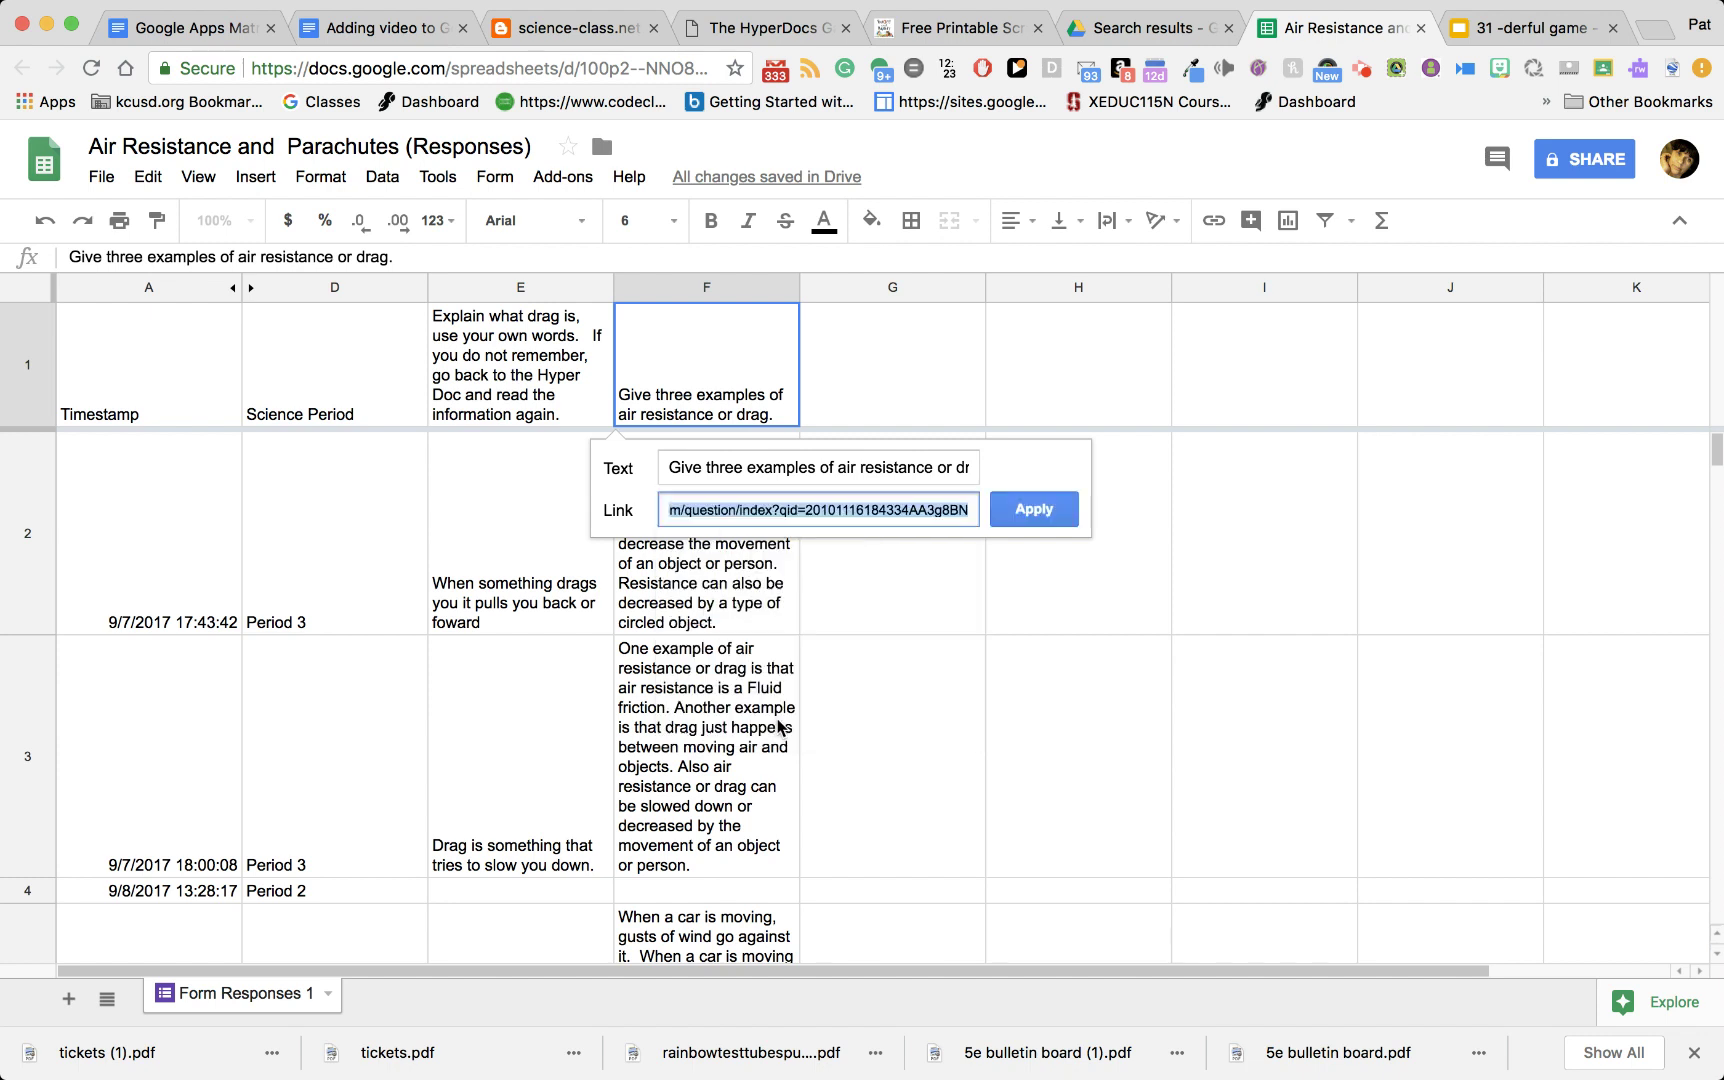
click(1036, 512)
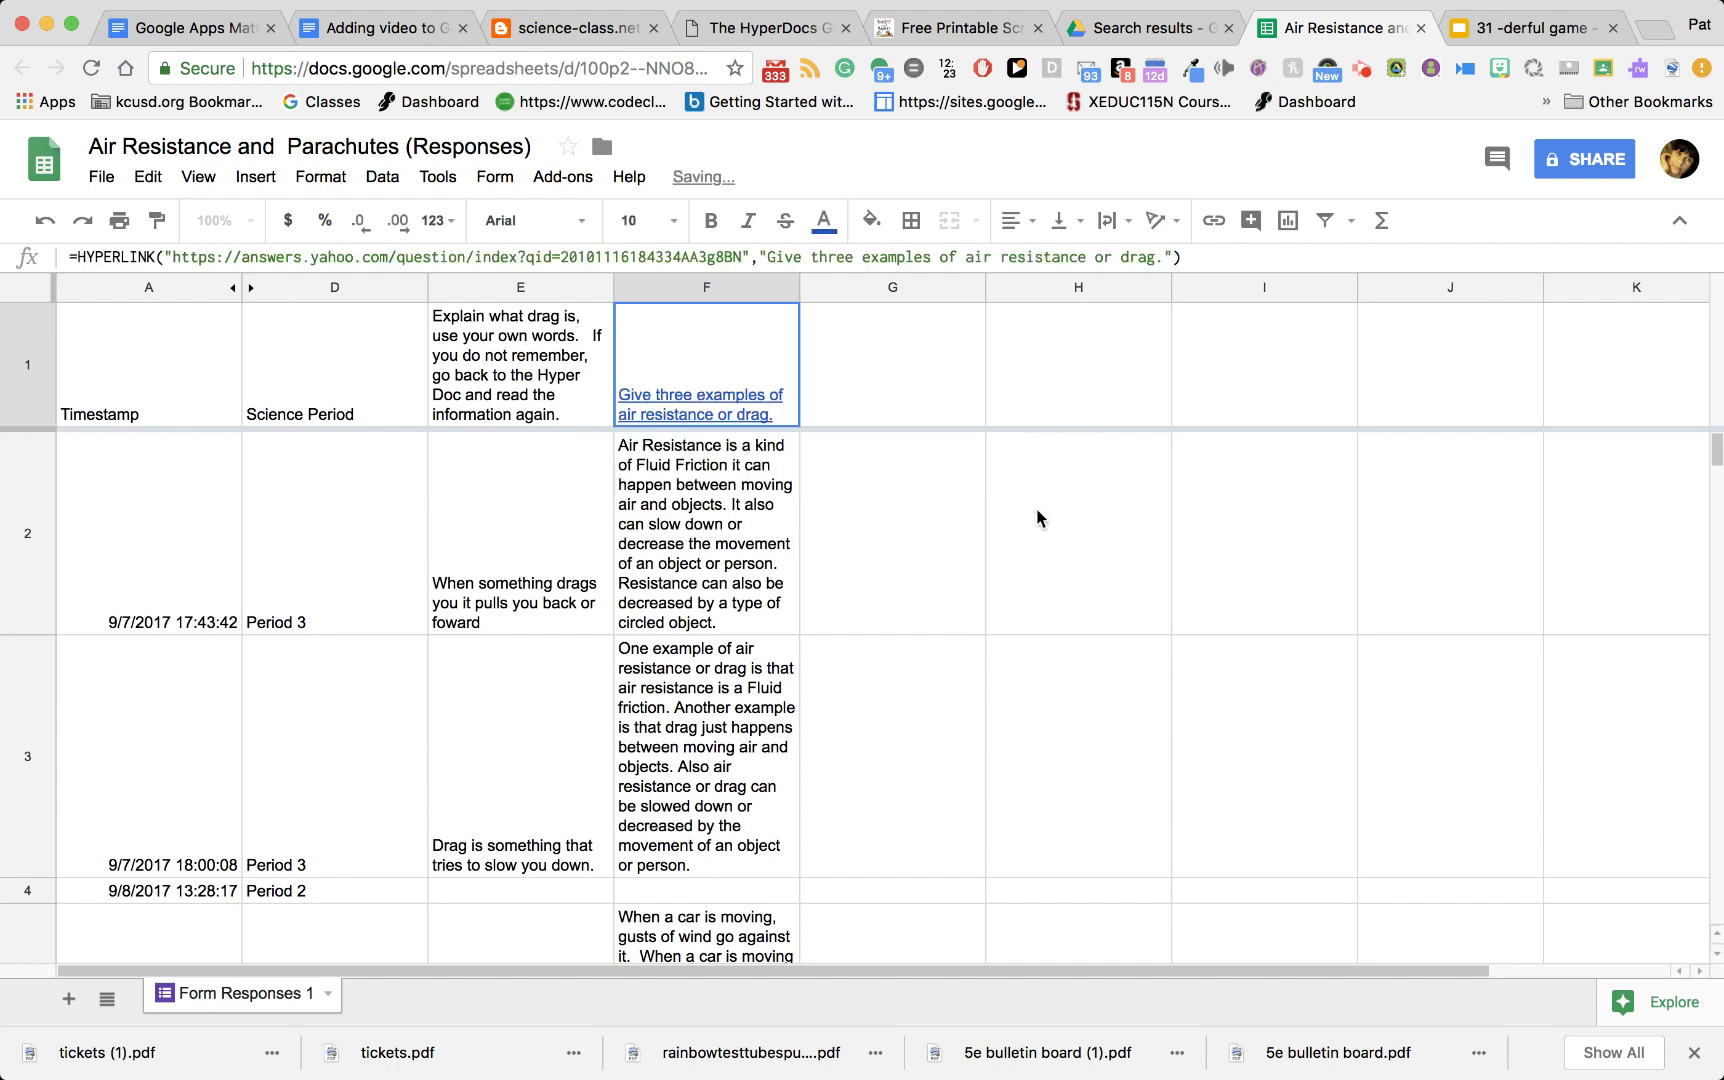
click(900, 380)
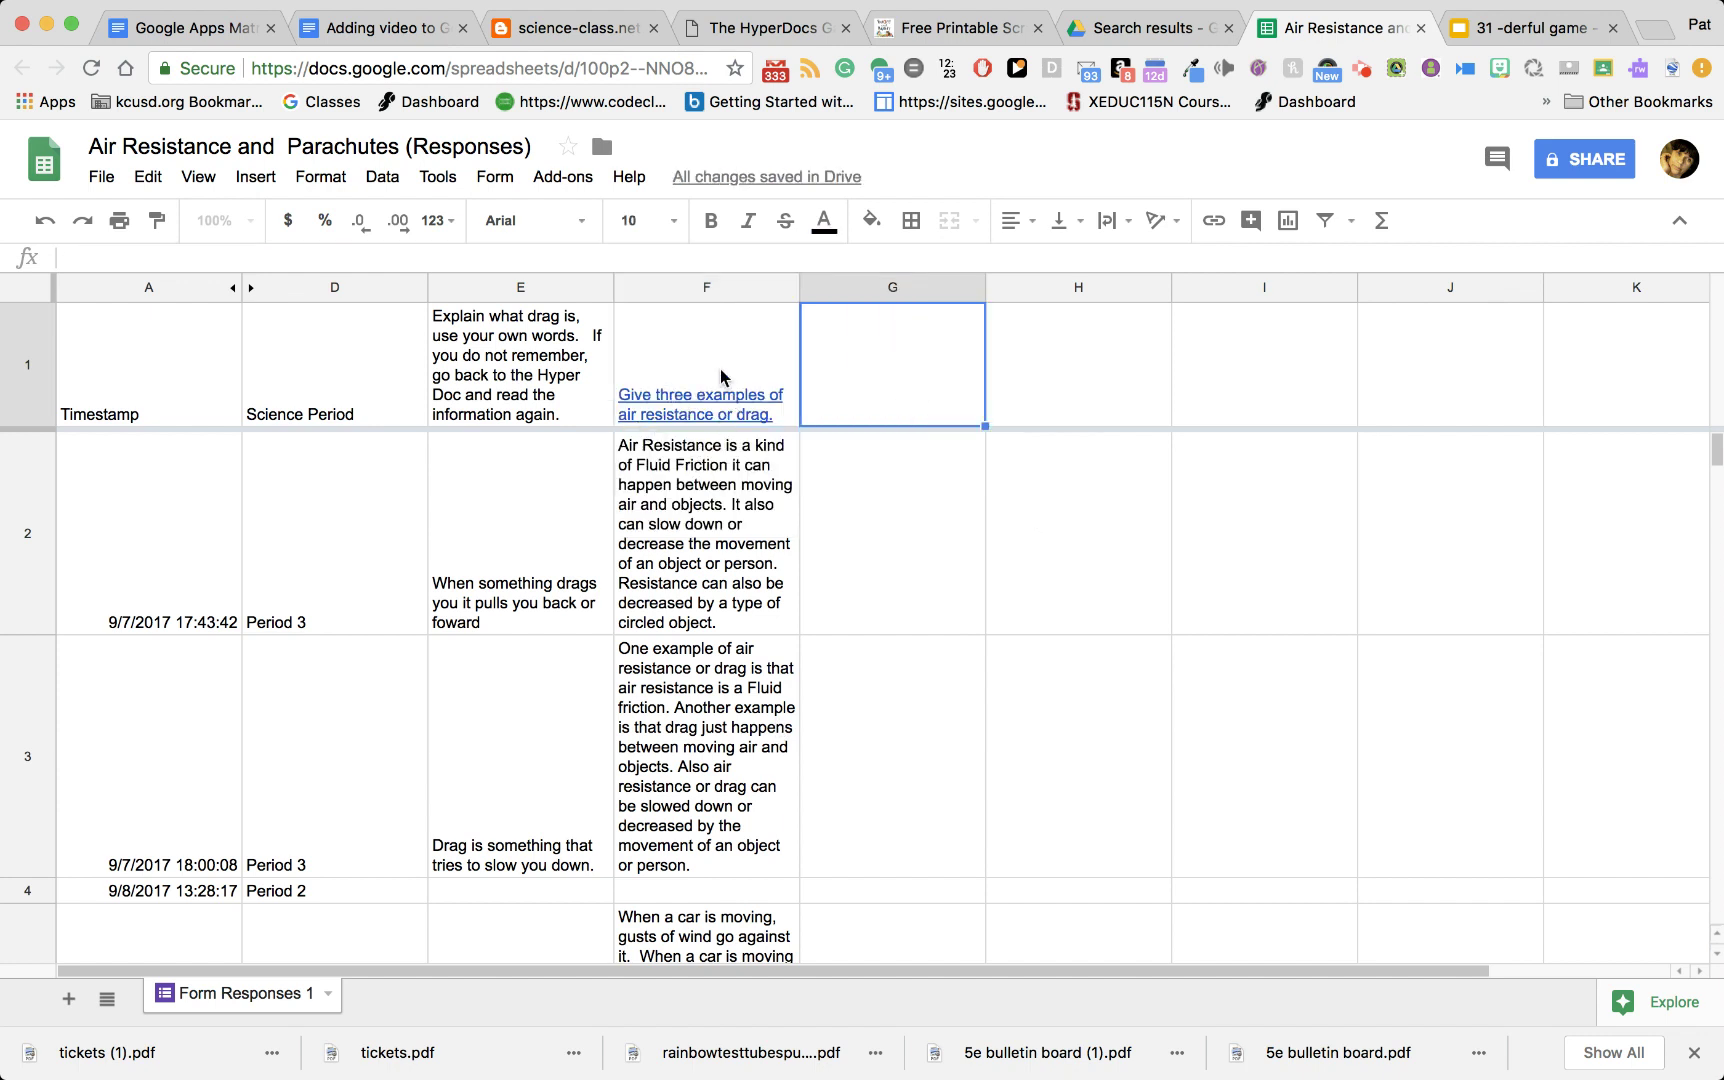
Step: Verify the F1 header's hyperlink, then go to the Drive search results
click(698, 412)
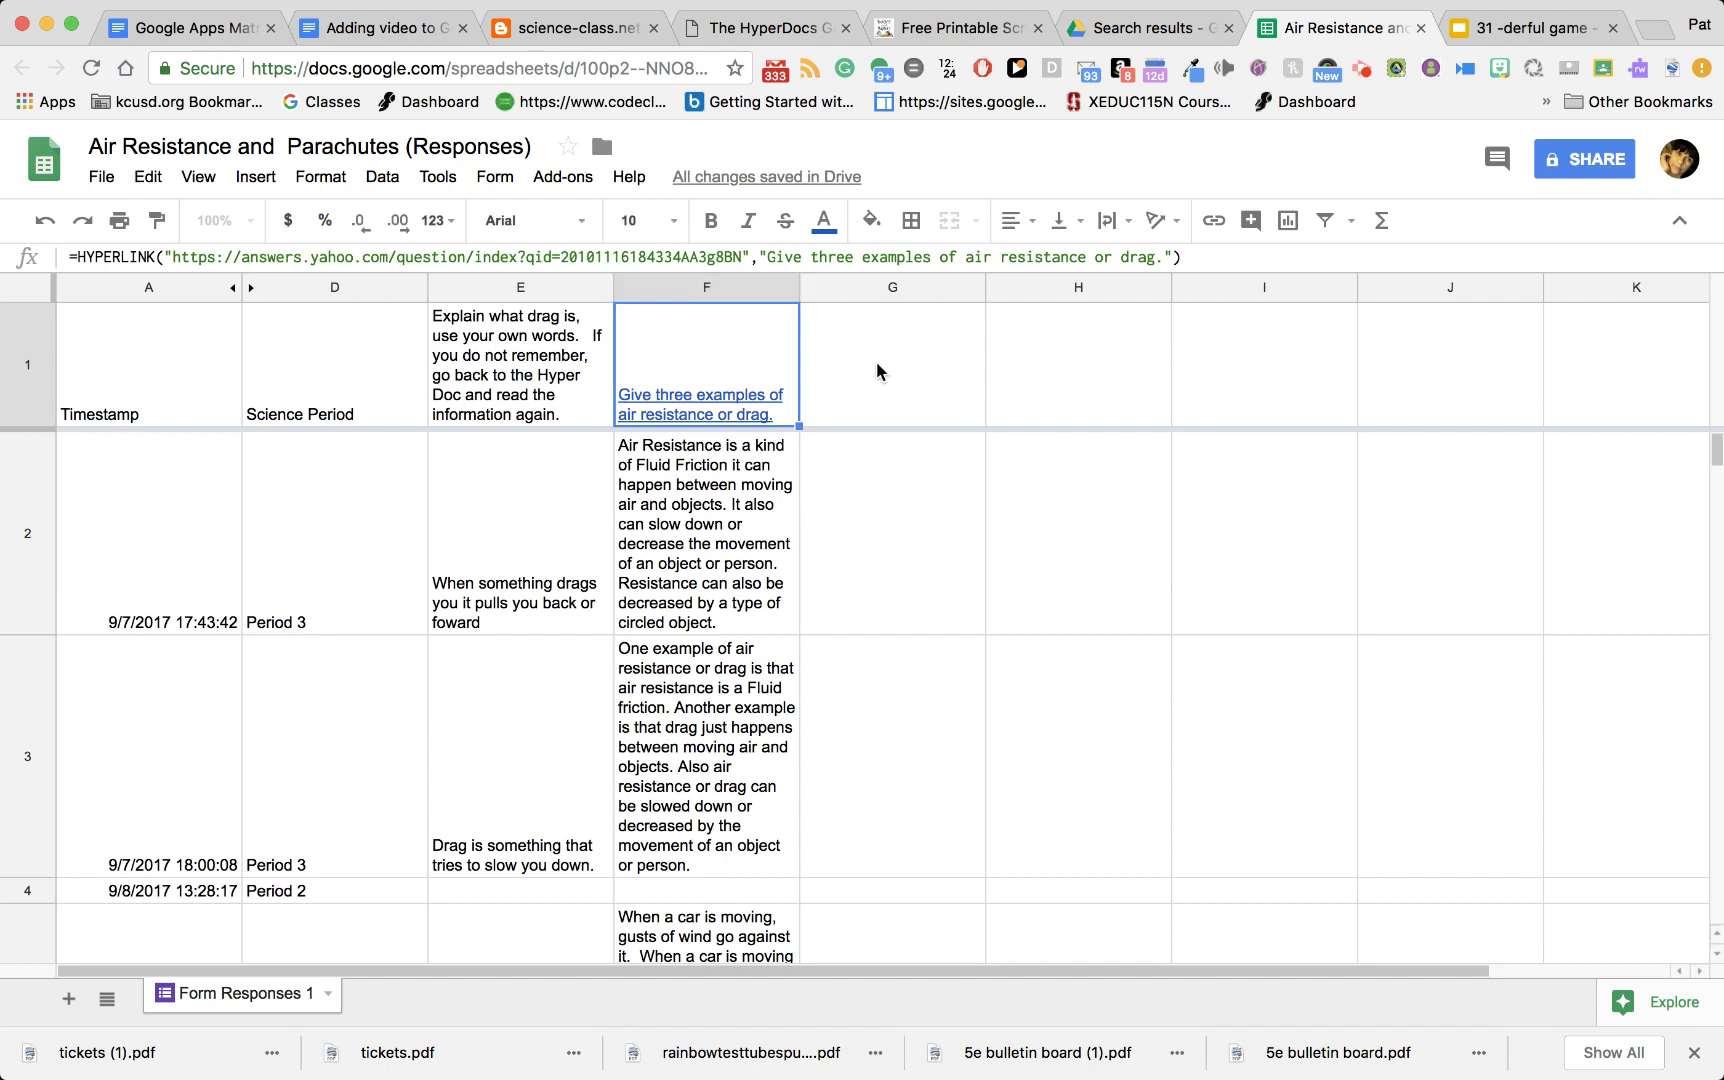
click(895, 560)
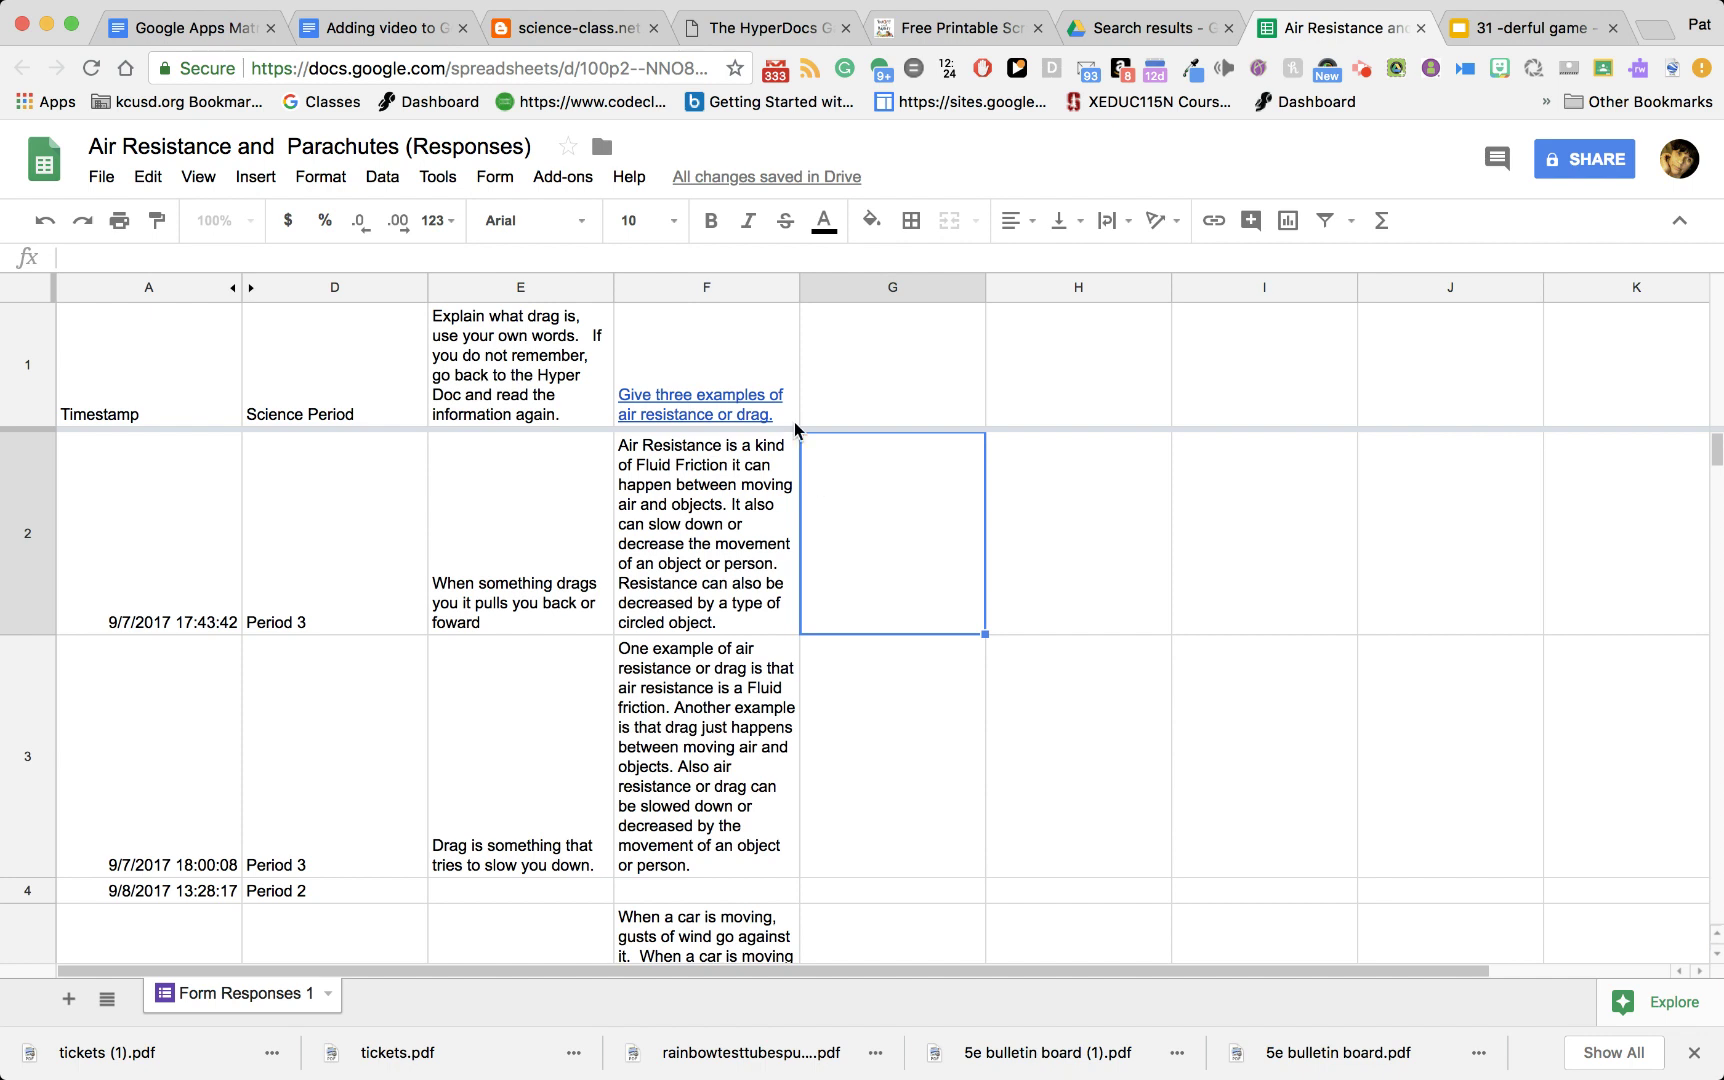
click(1137, 36)
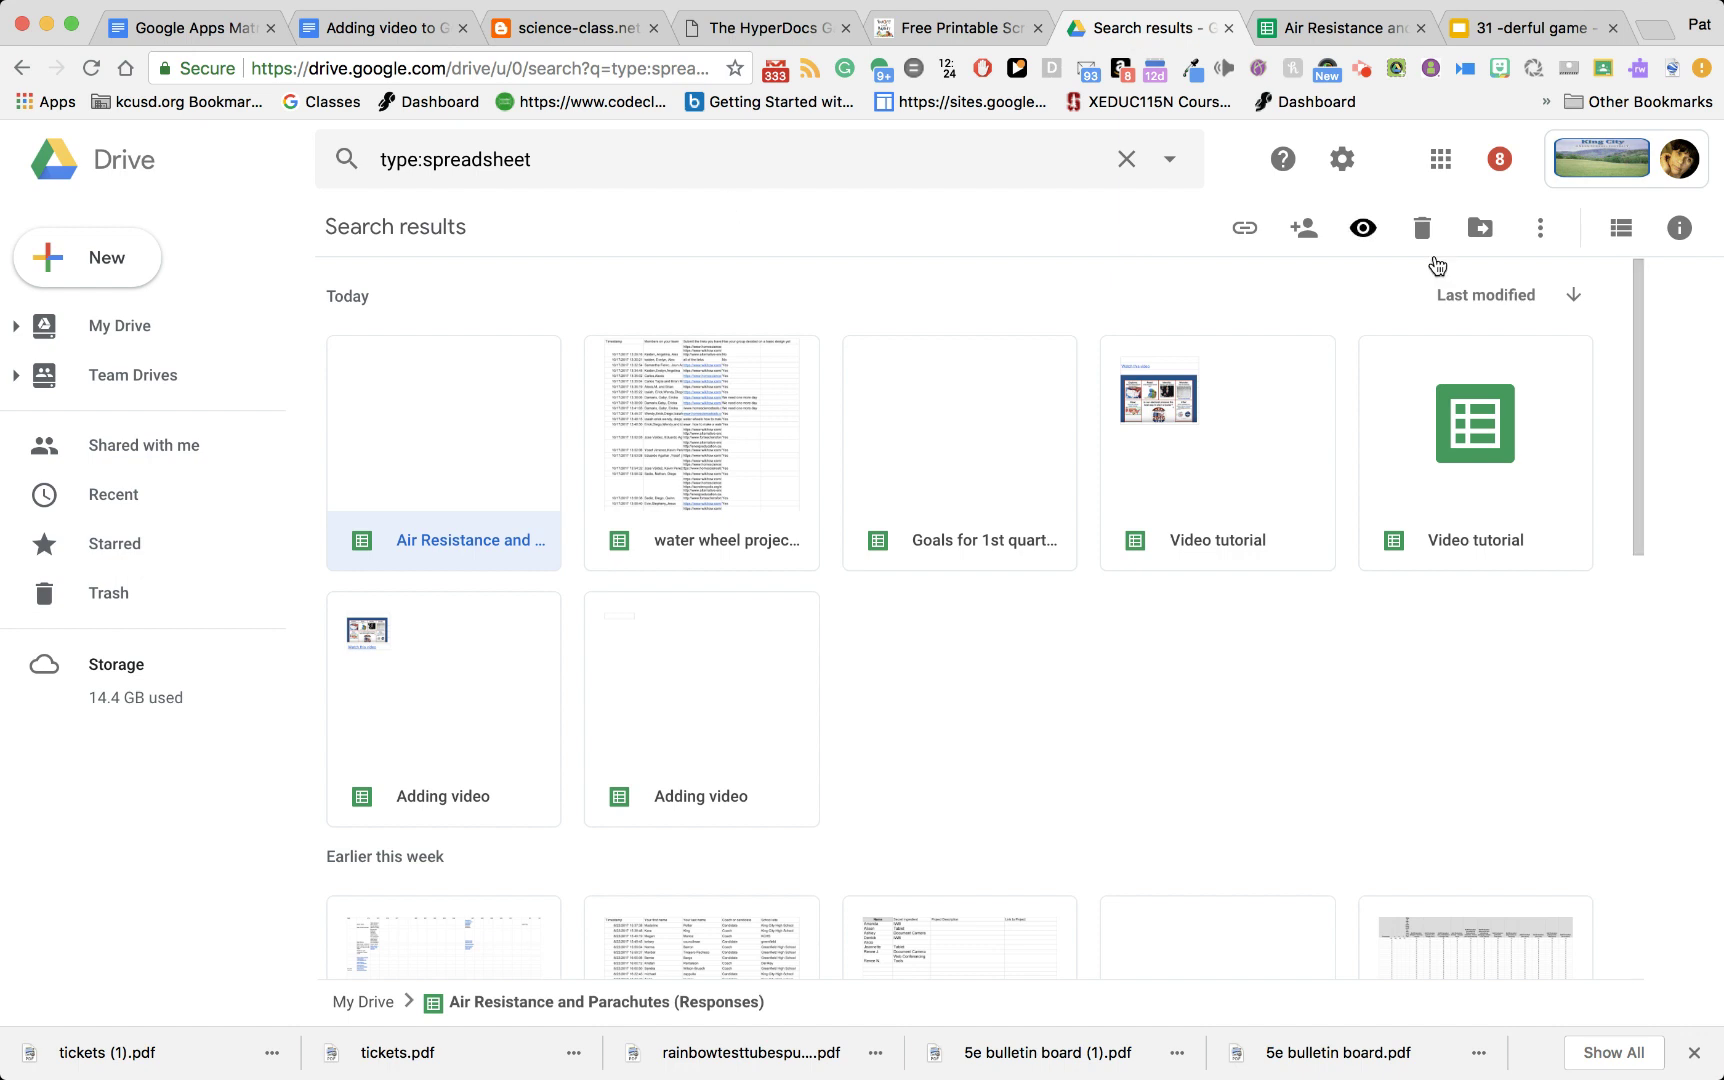
Step: Change the Drive file-type search from spreadsheet to forms, then clear the filter
drag(1640, 346, 1505, 233)
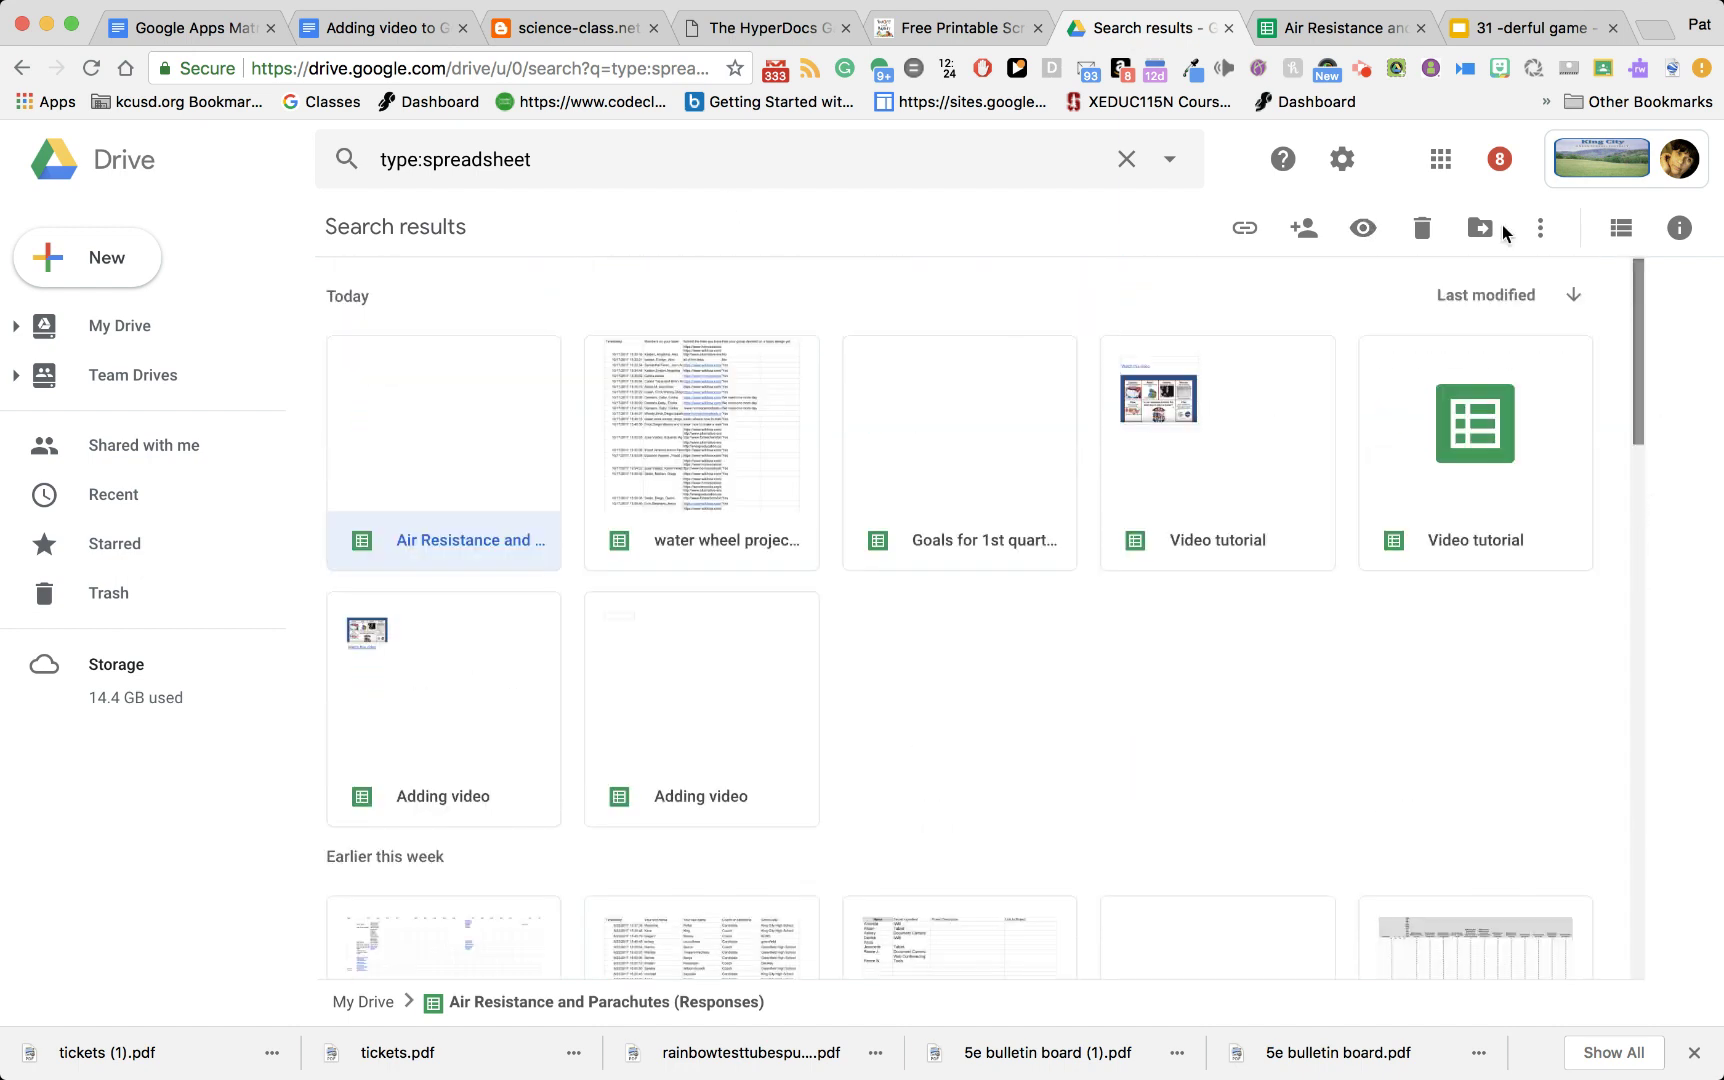
click(588, 160)
key(BackSpace)
key(BackSpace)
key(BackSpace)
key(BackSpace)
key(BackSpace)
key(BackSpace)
key(BackSpace)
key(BackSpace)
key(BackSpace)
key(BackSpace)
key(BackSpace)
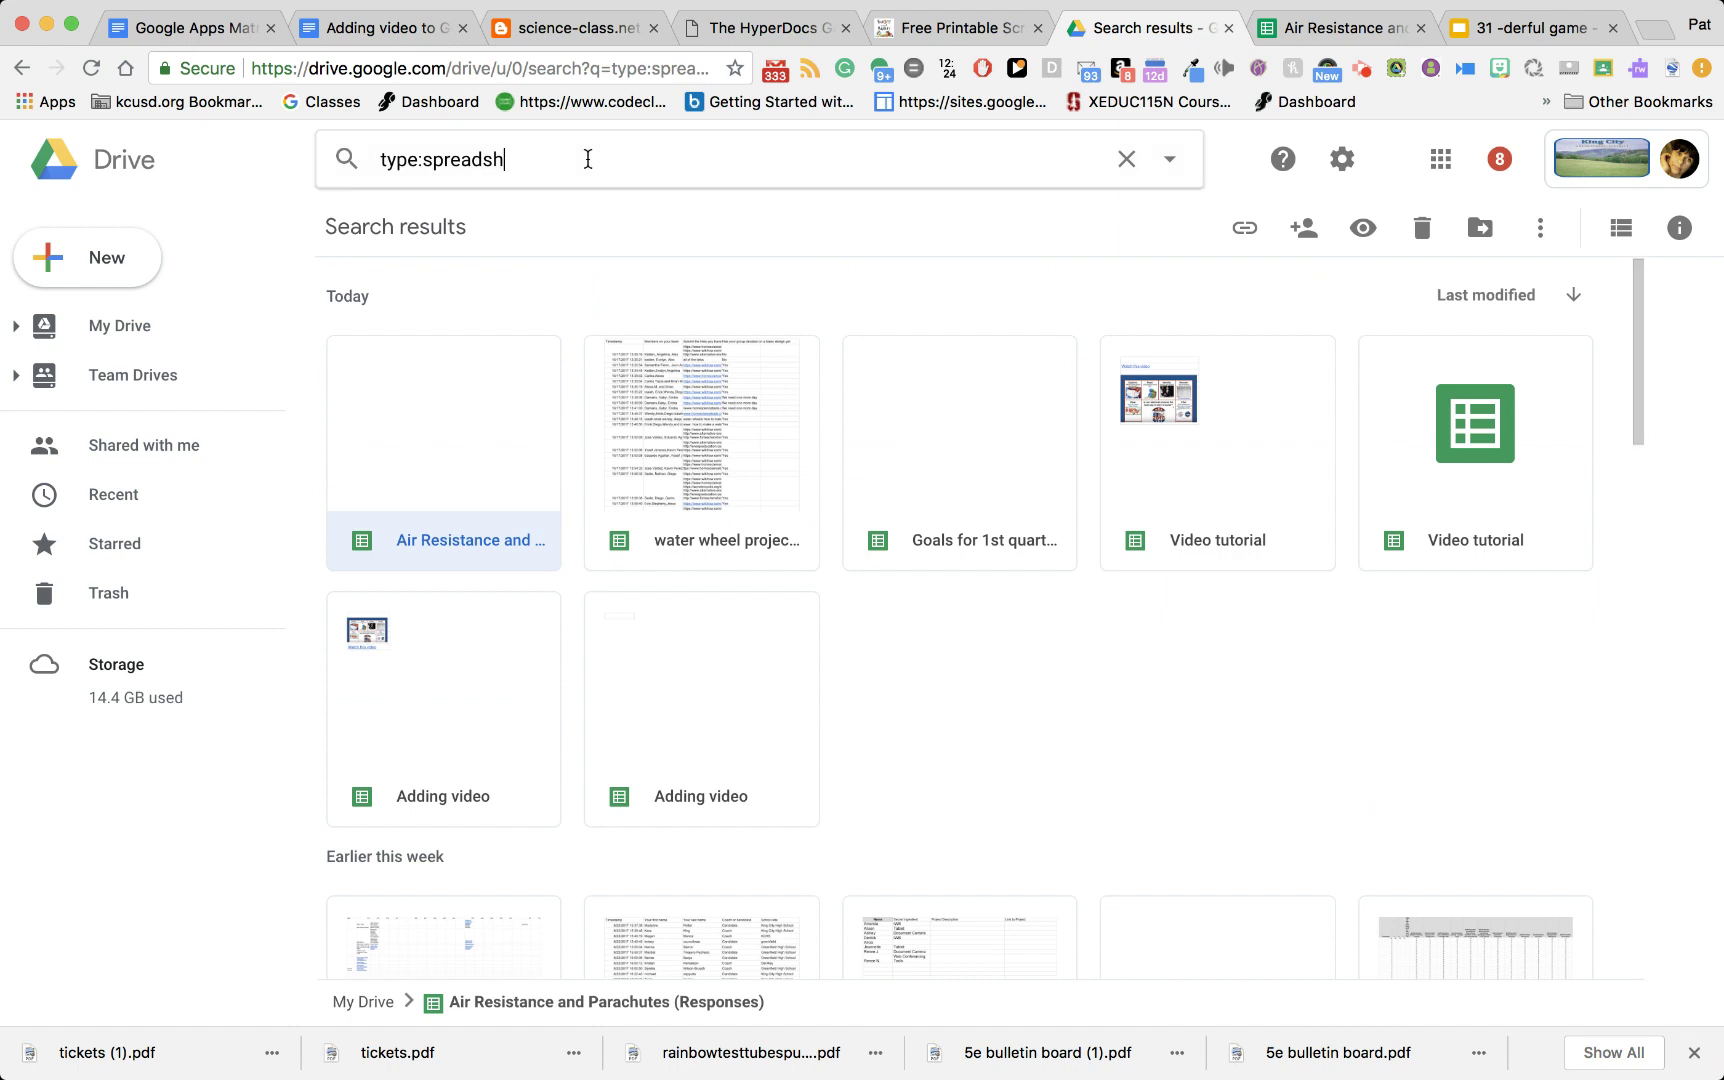
text(forms)
key(Return)
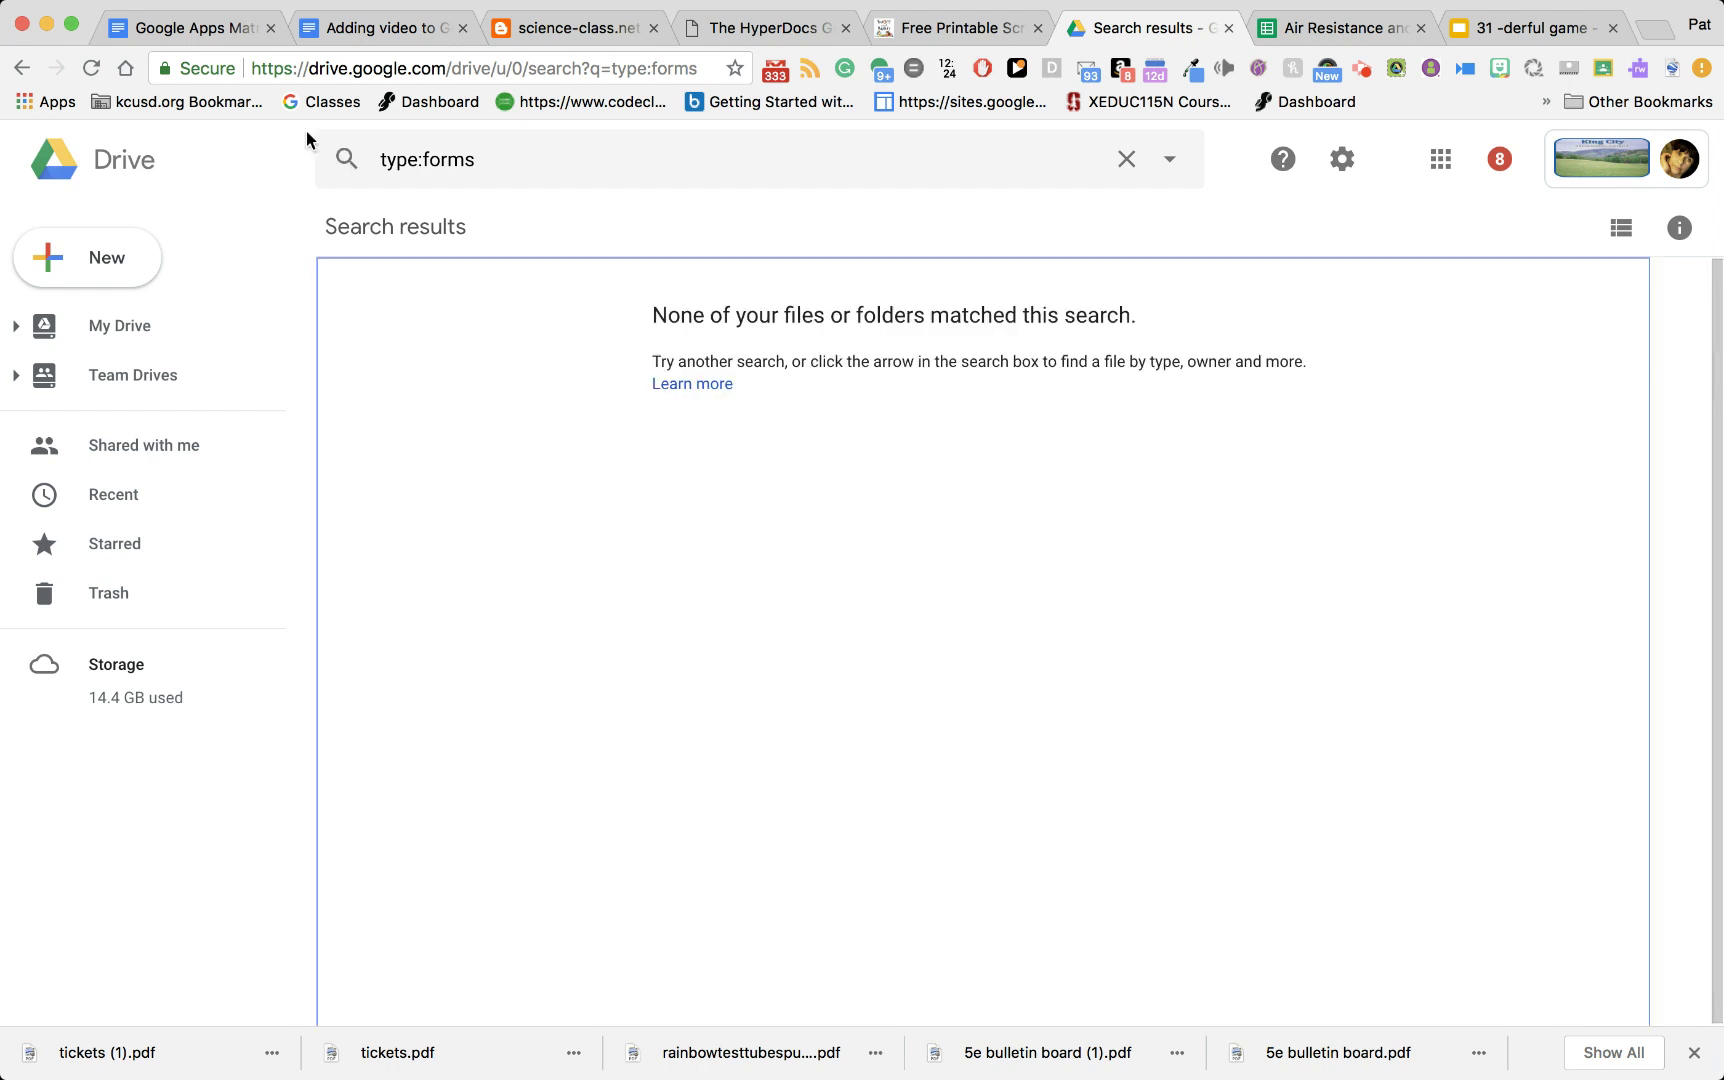
click(490, 162)
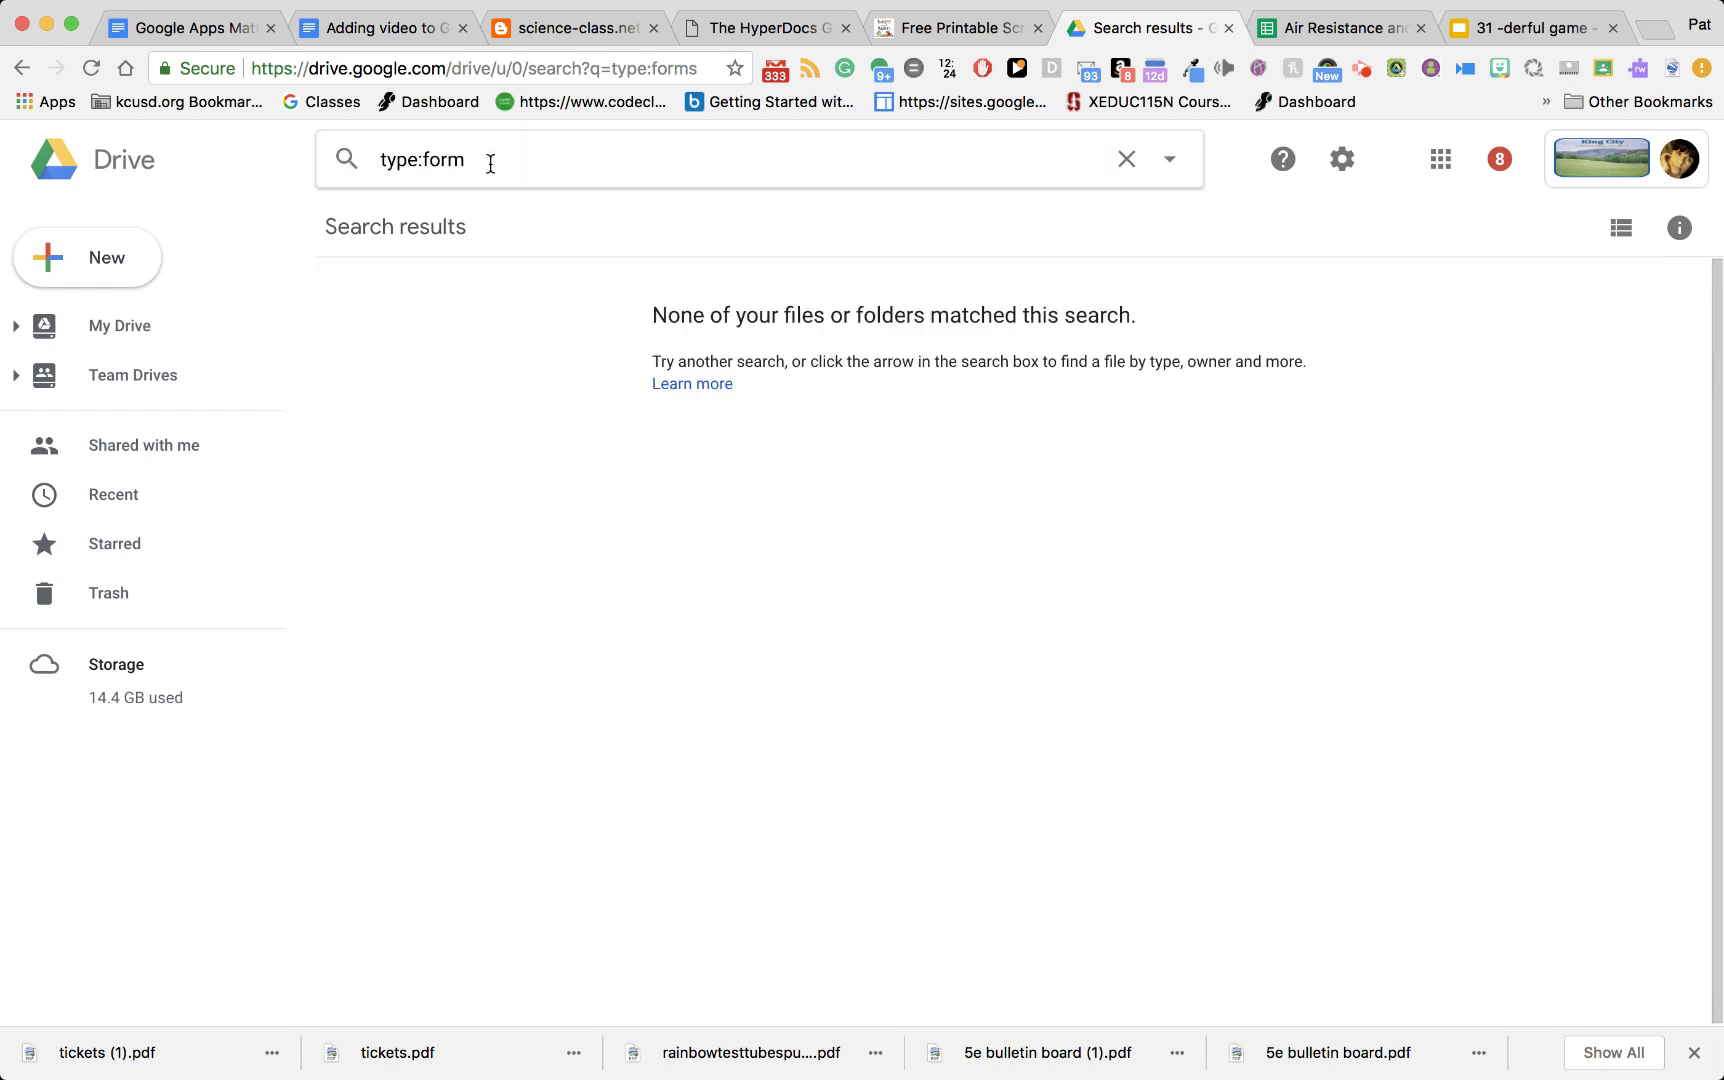
key(BackSpace)
key(BackSpace)
key(BackSpace)
key(BackSpace)
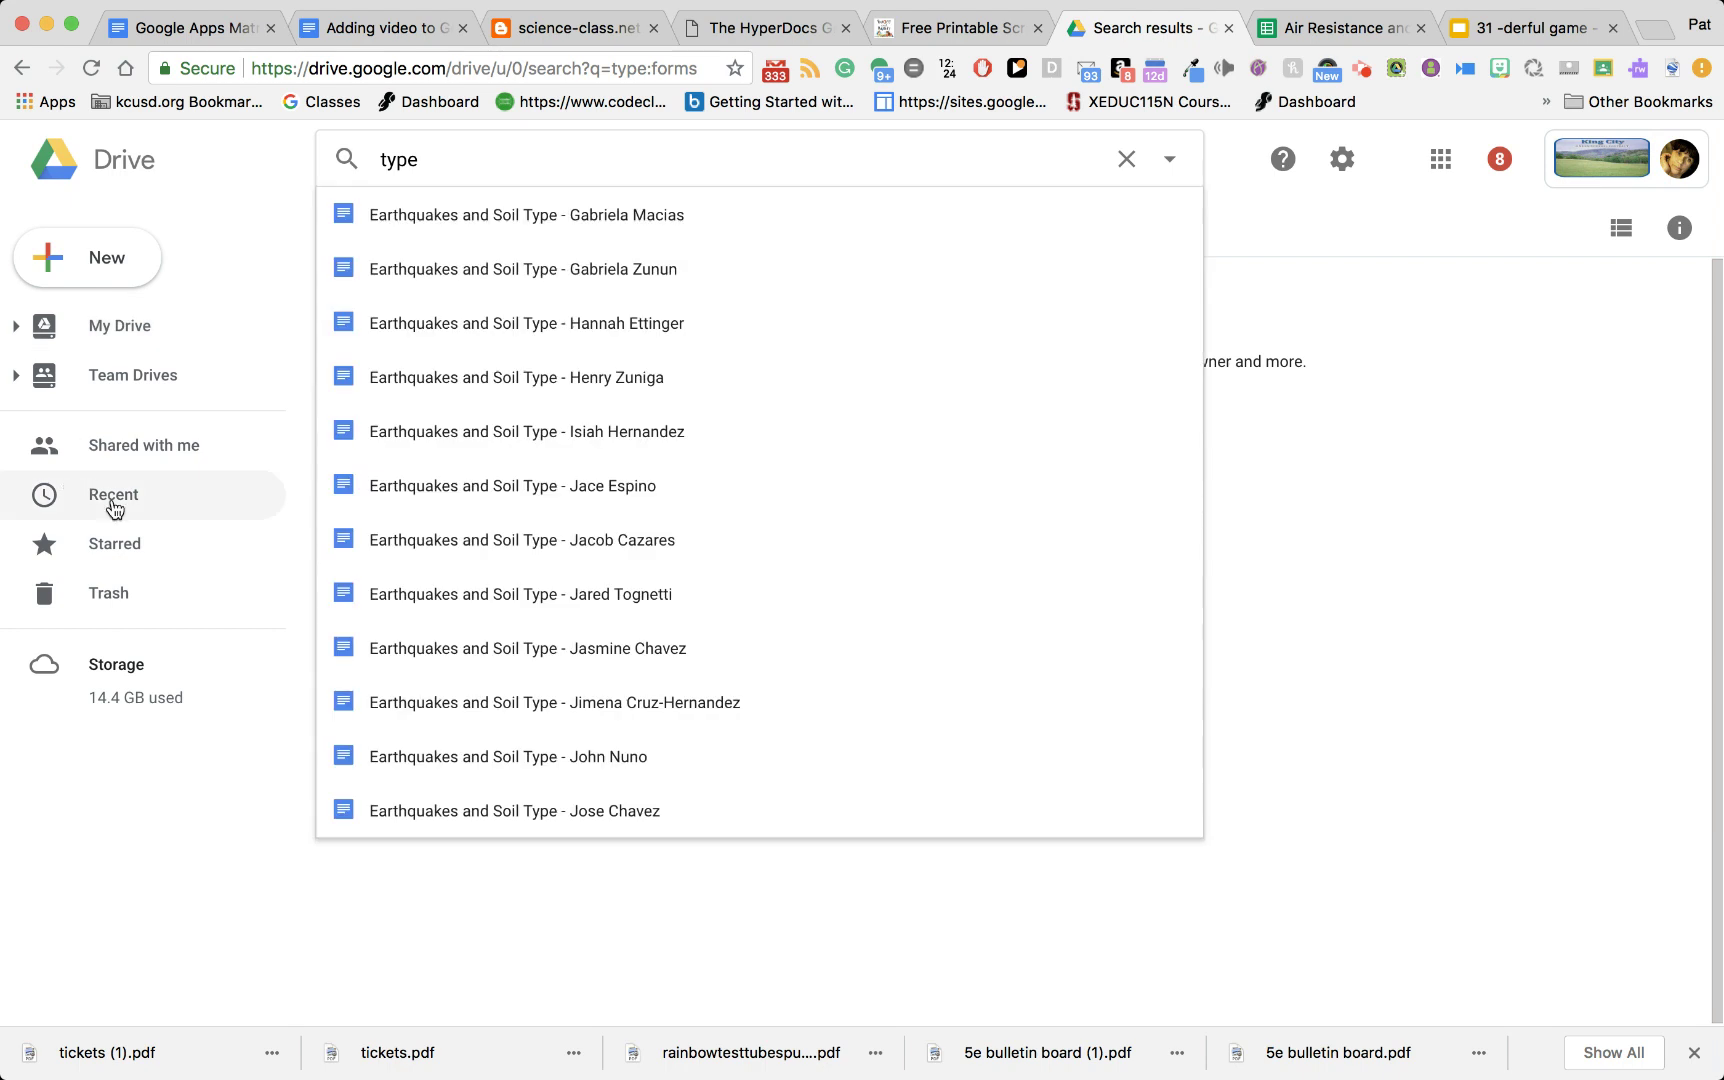
Step: Open the 'Goals for 1st quarter' form from Drive's Recent files
click(112, 500)
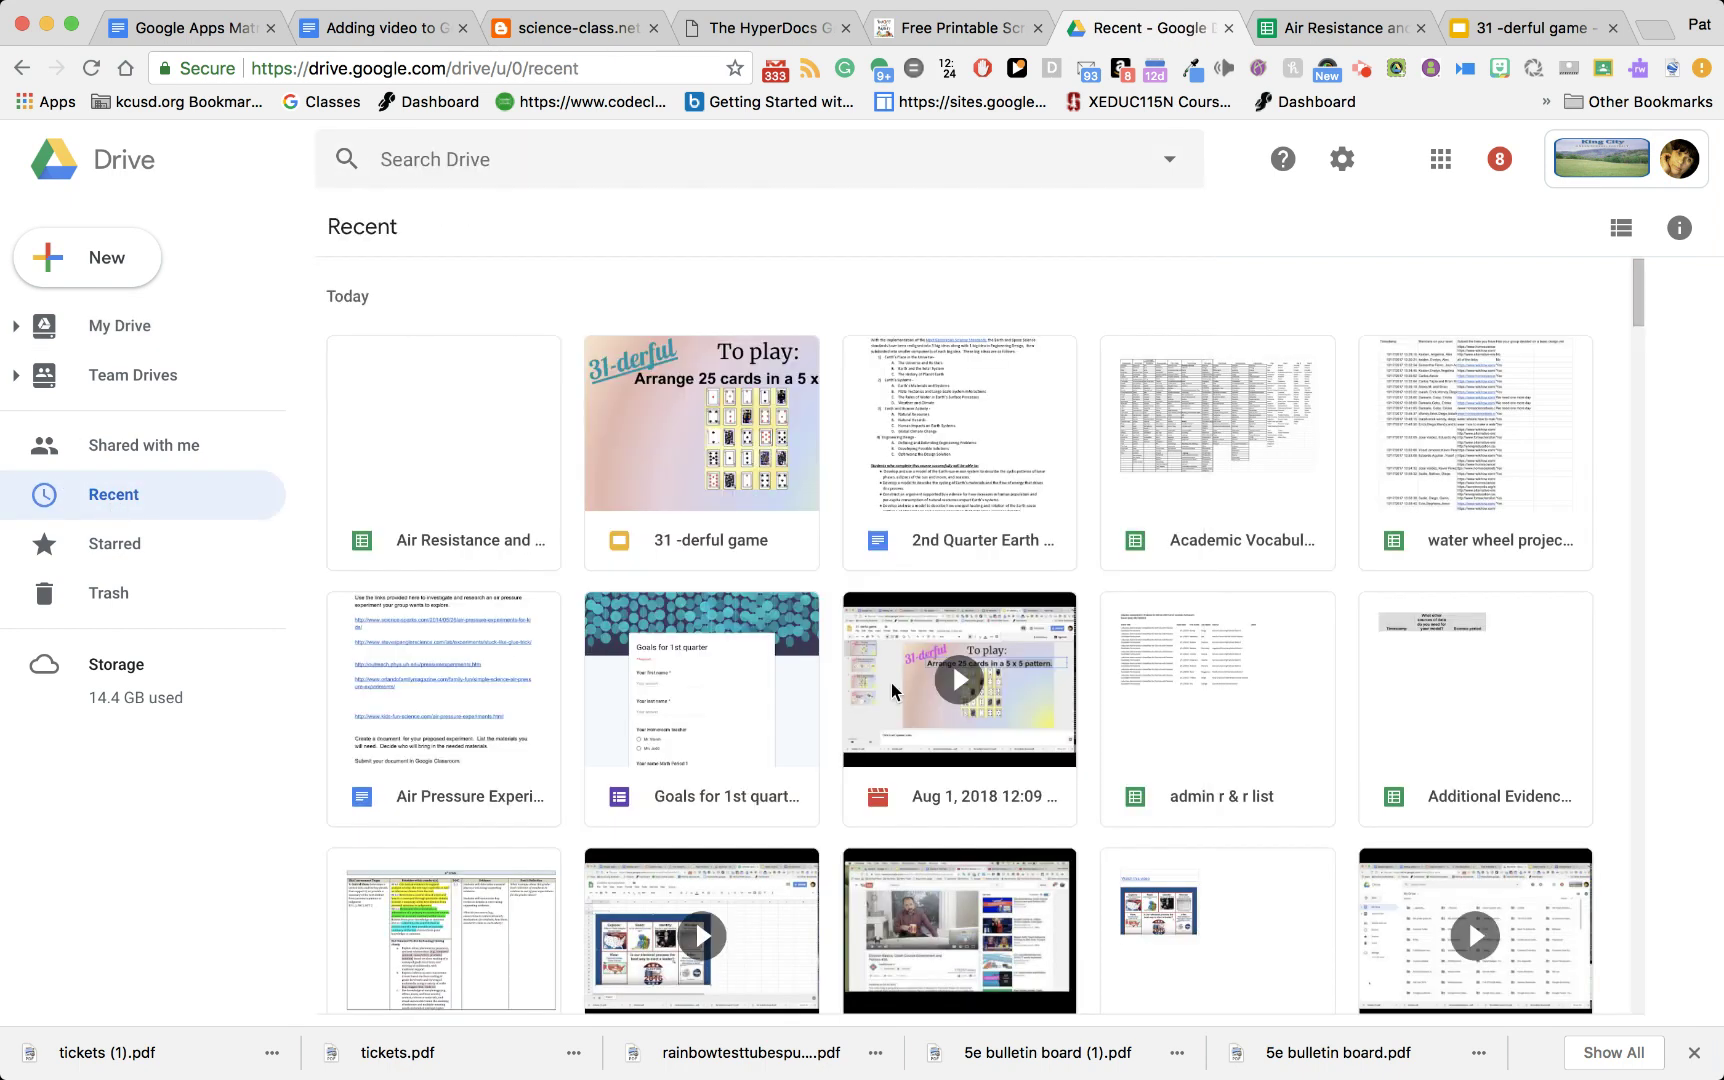
click(707, 720)
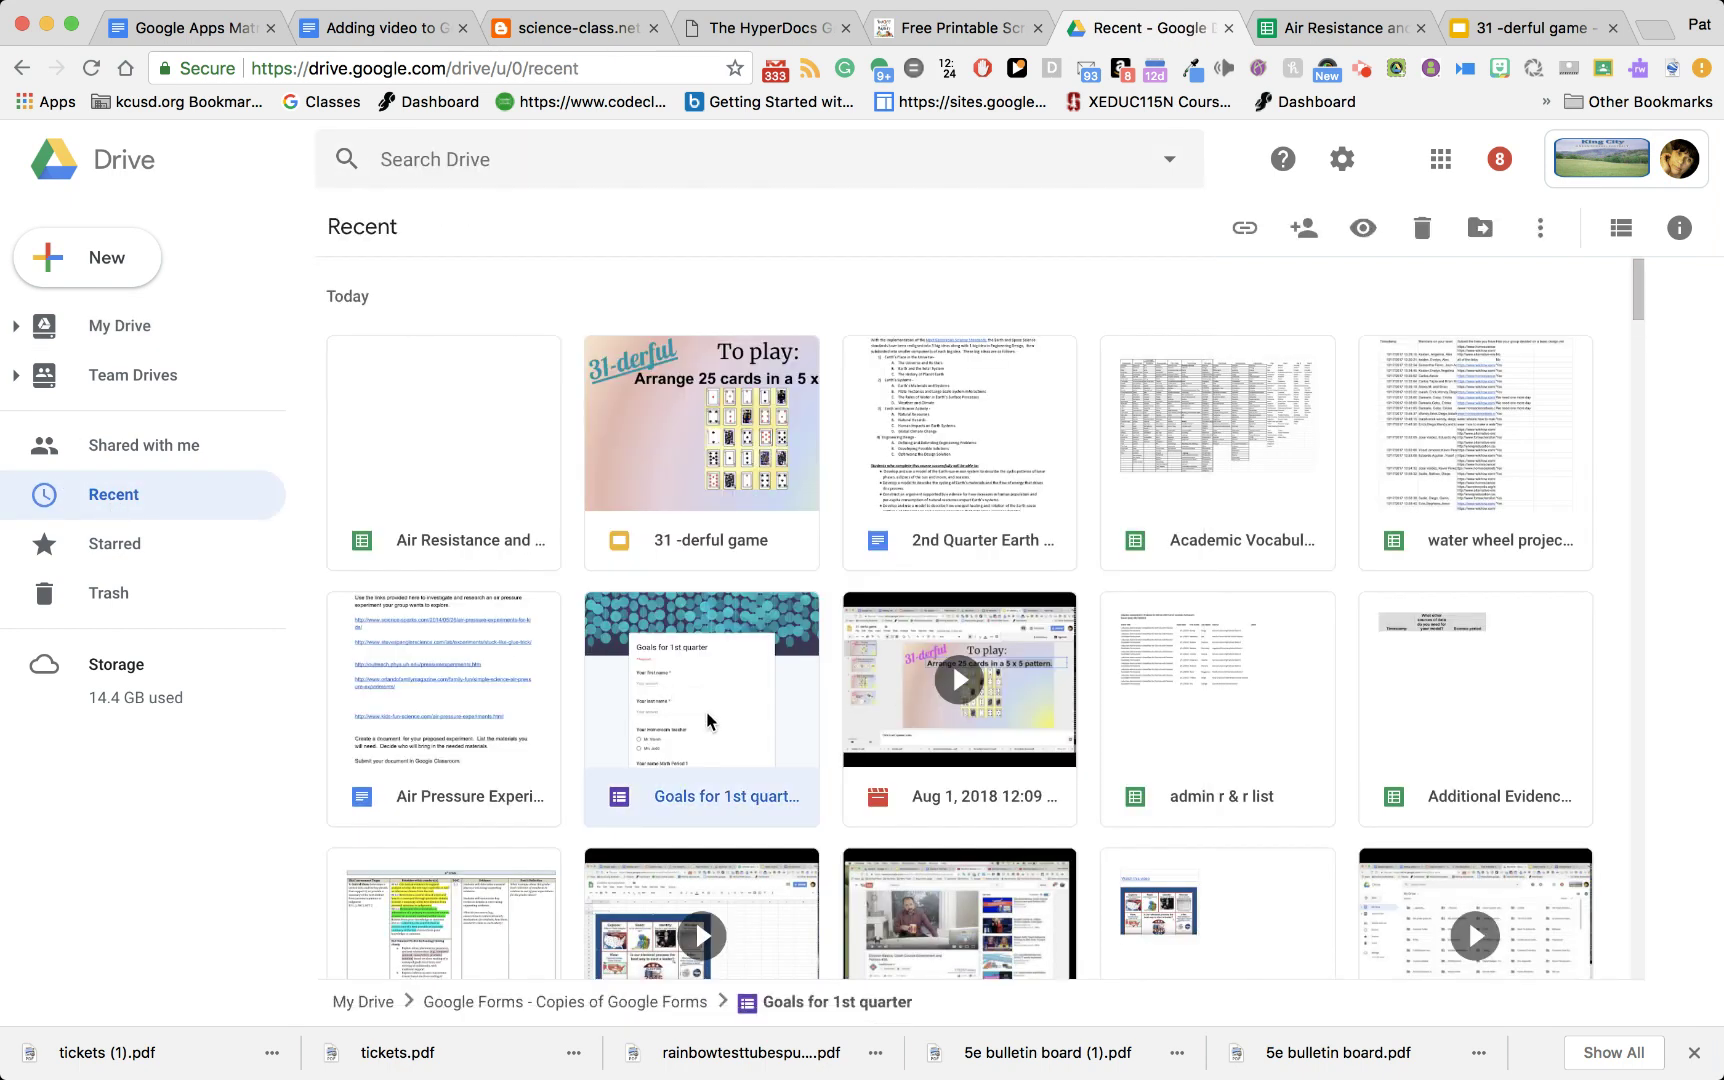
double_click(707, 797)
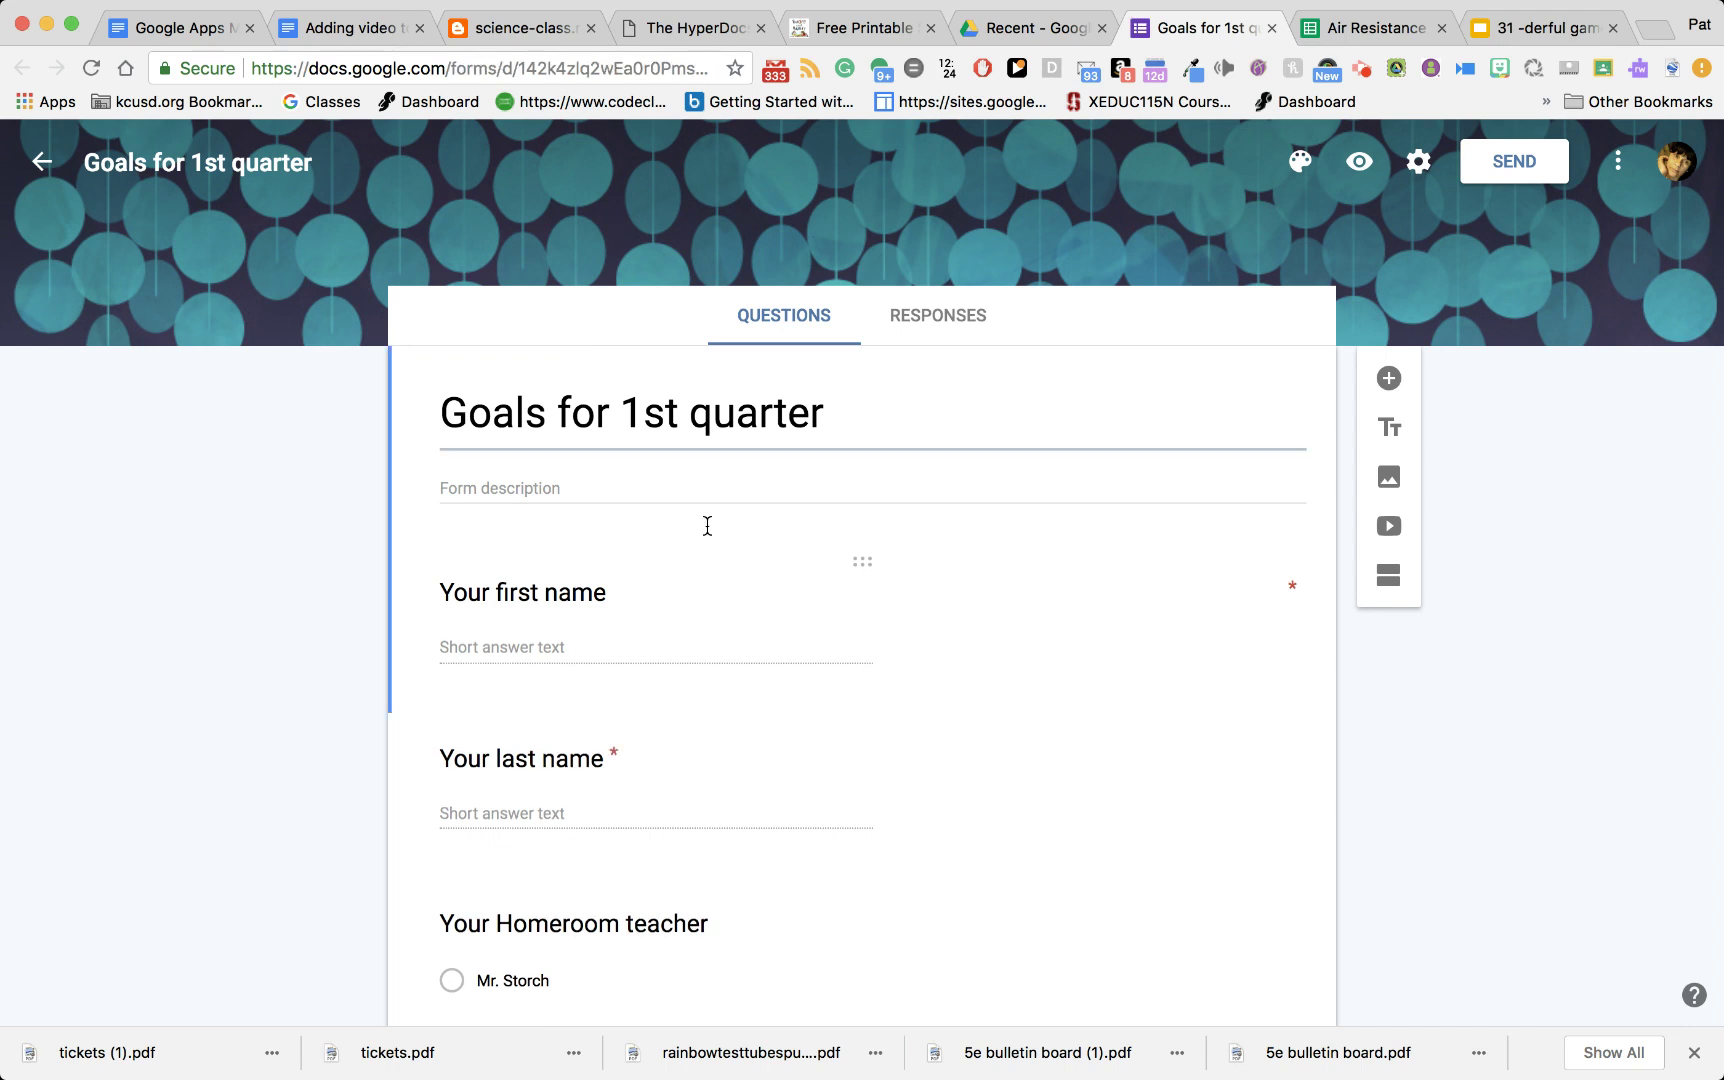
Step: Search Google for 'How to set goals'
click(565, 487)
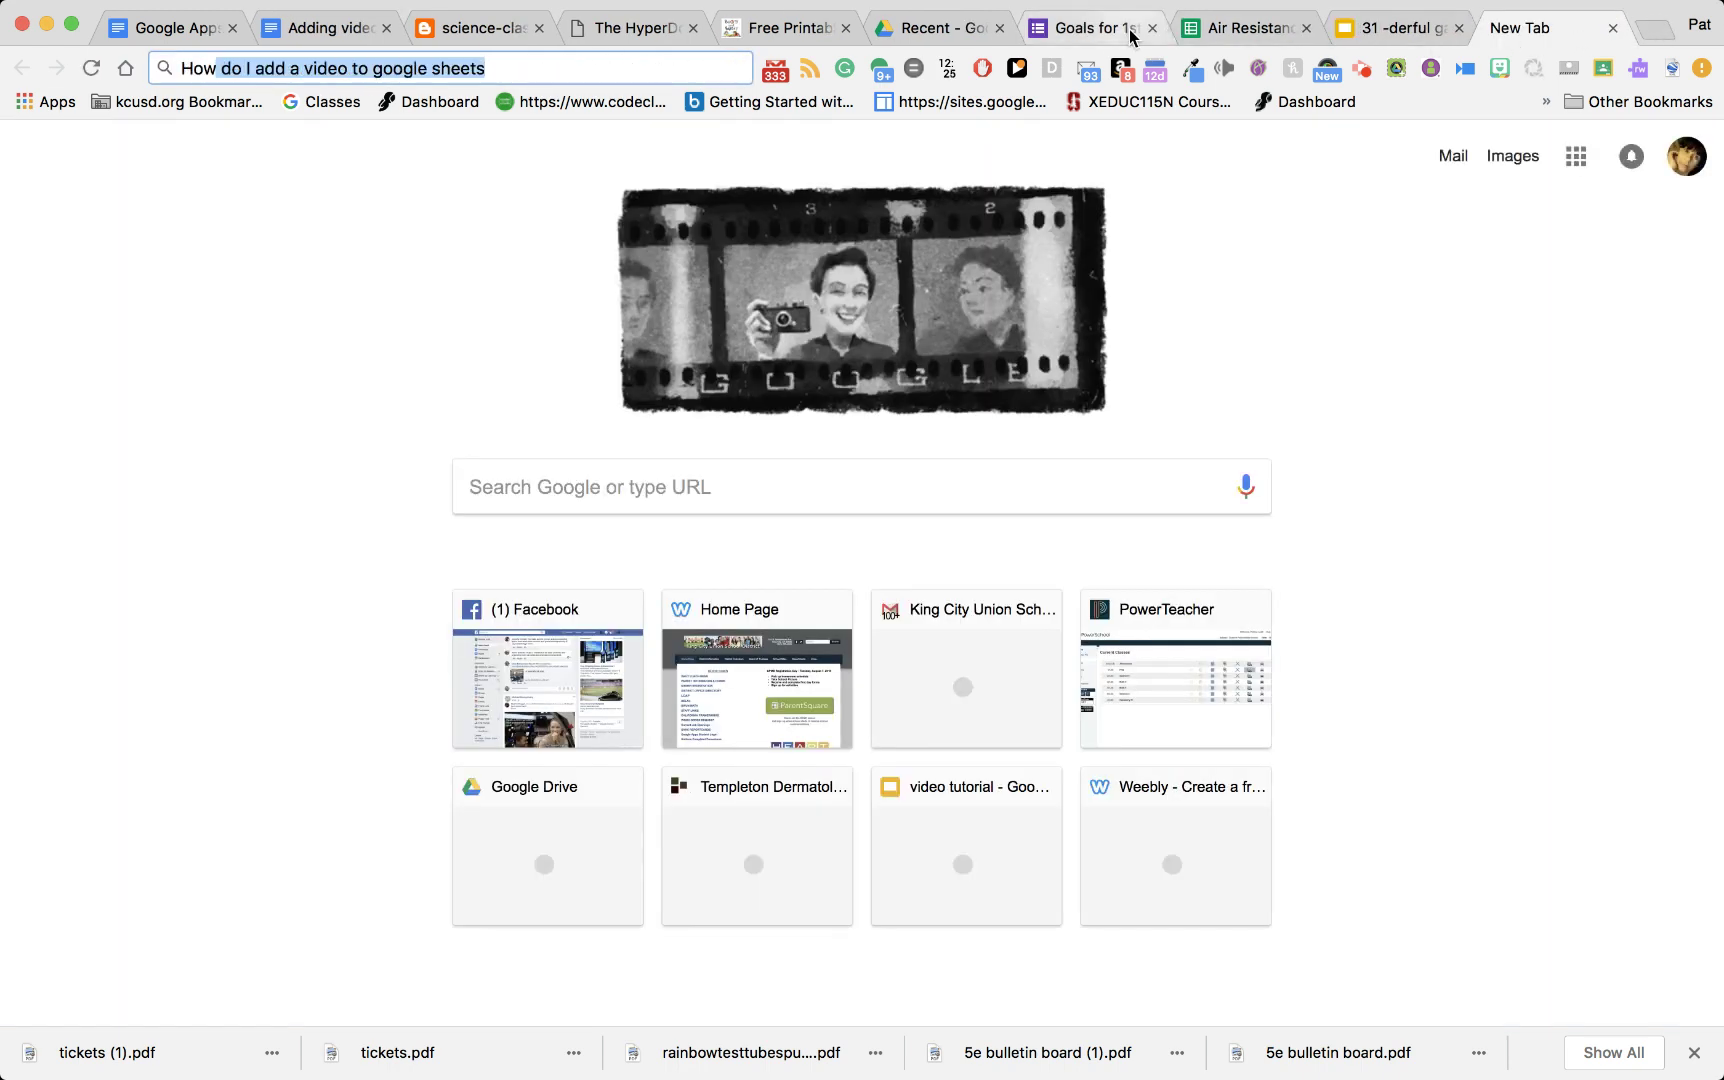
text(t goals)
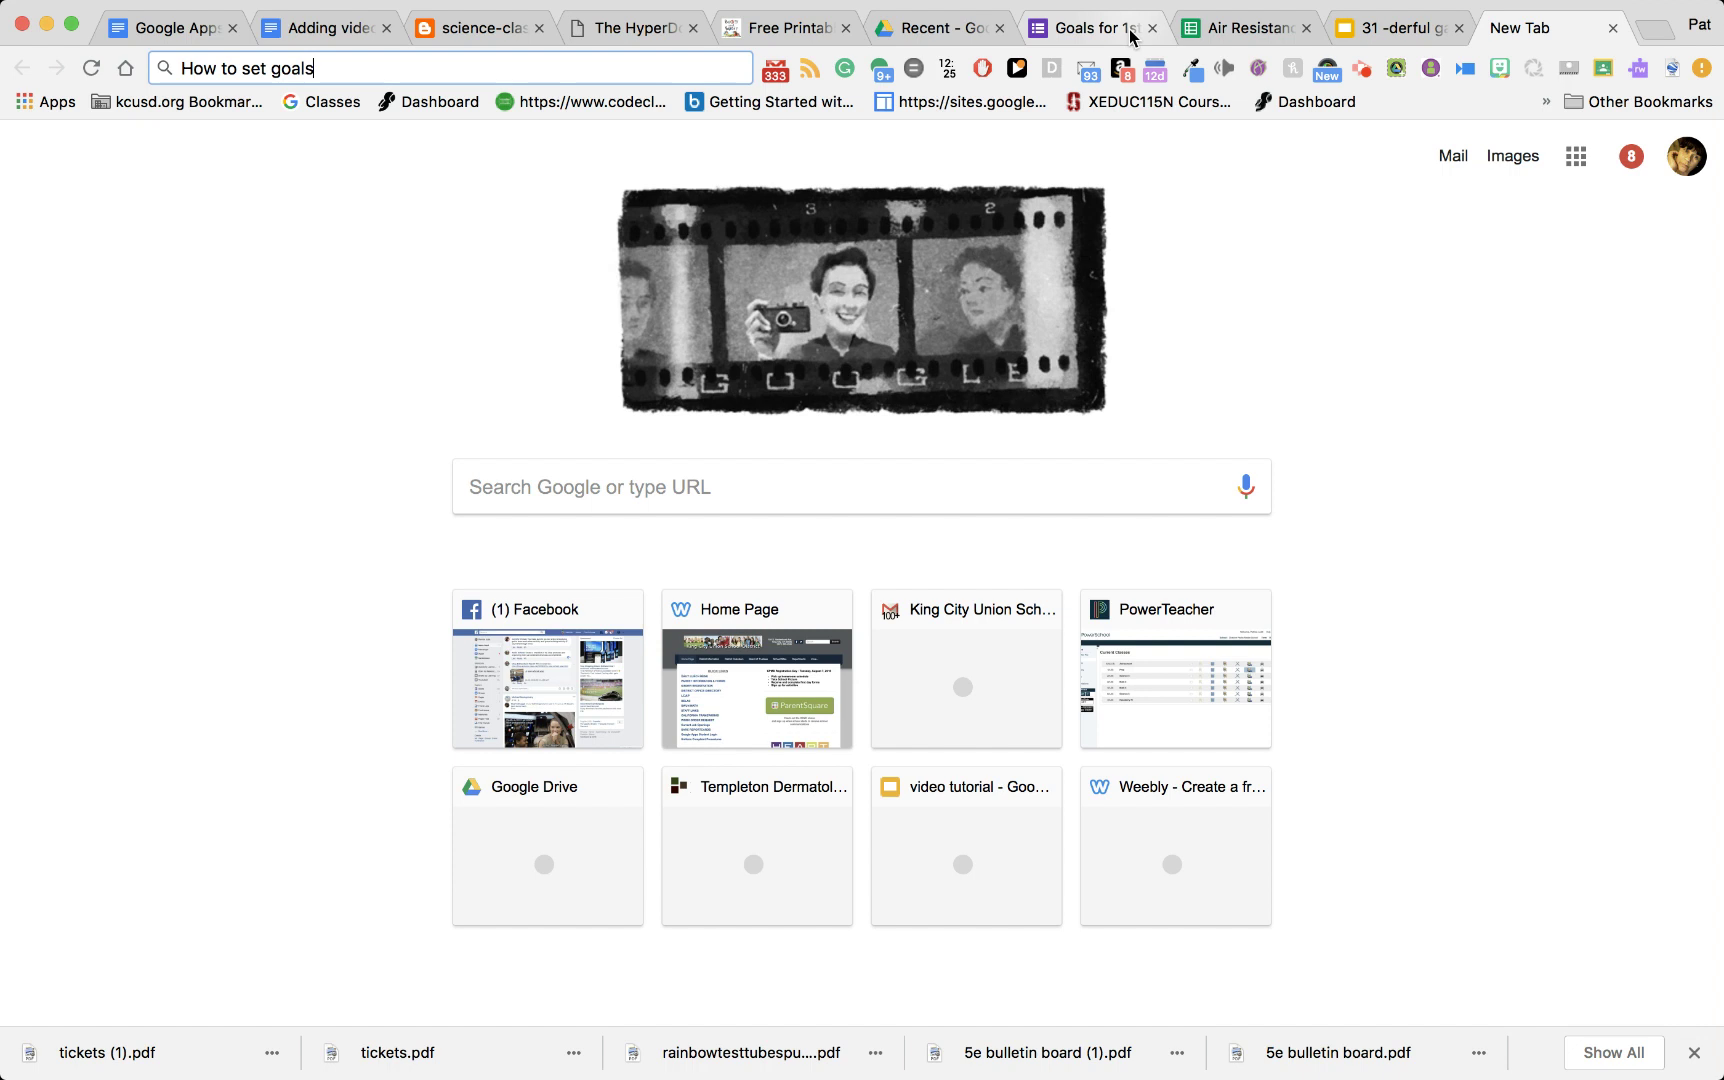
key(Return)
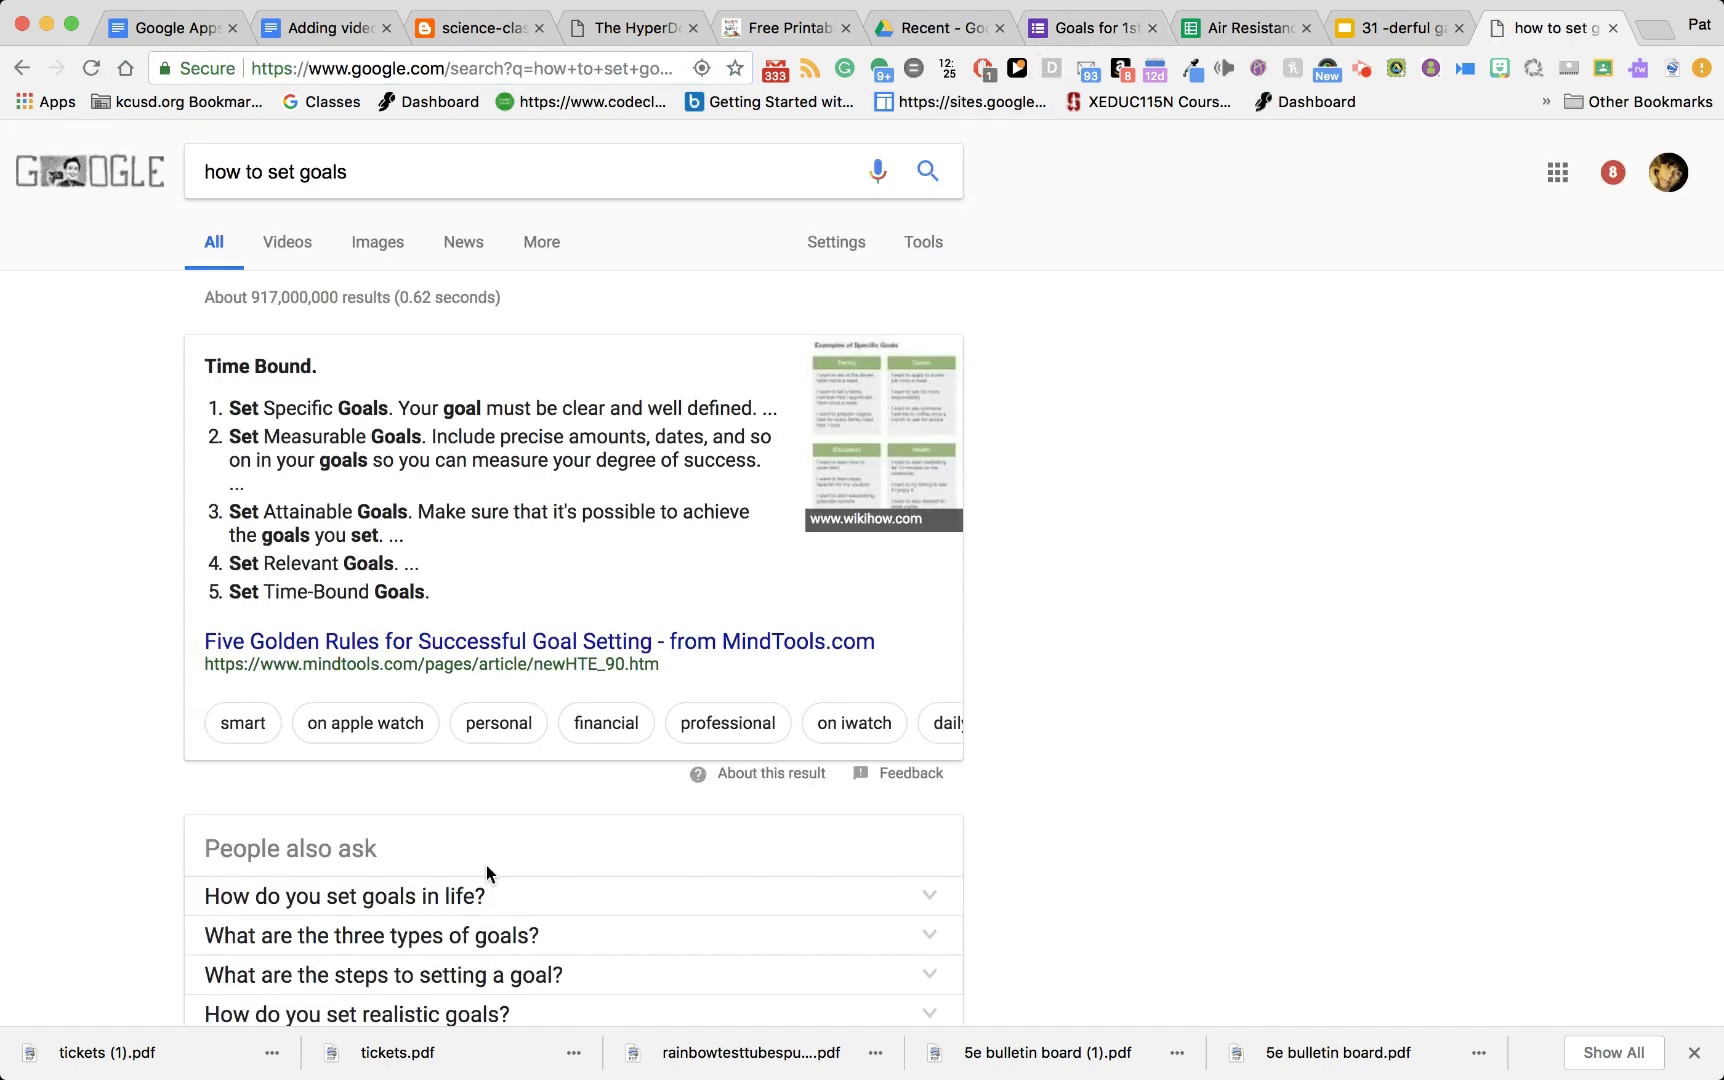
click(433, 948)
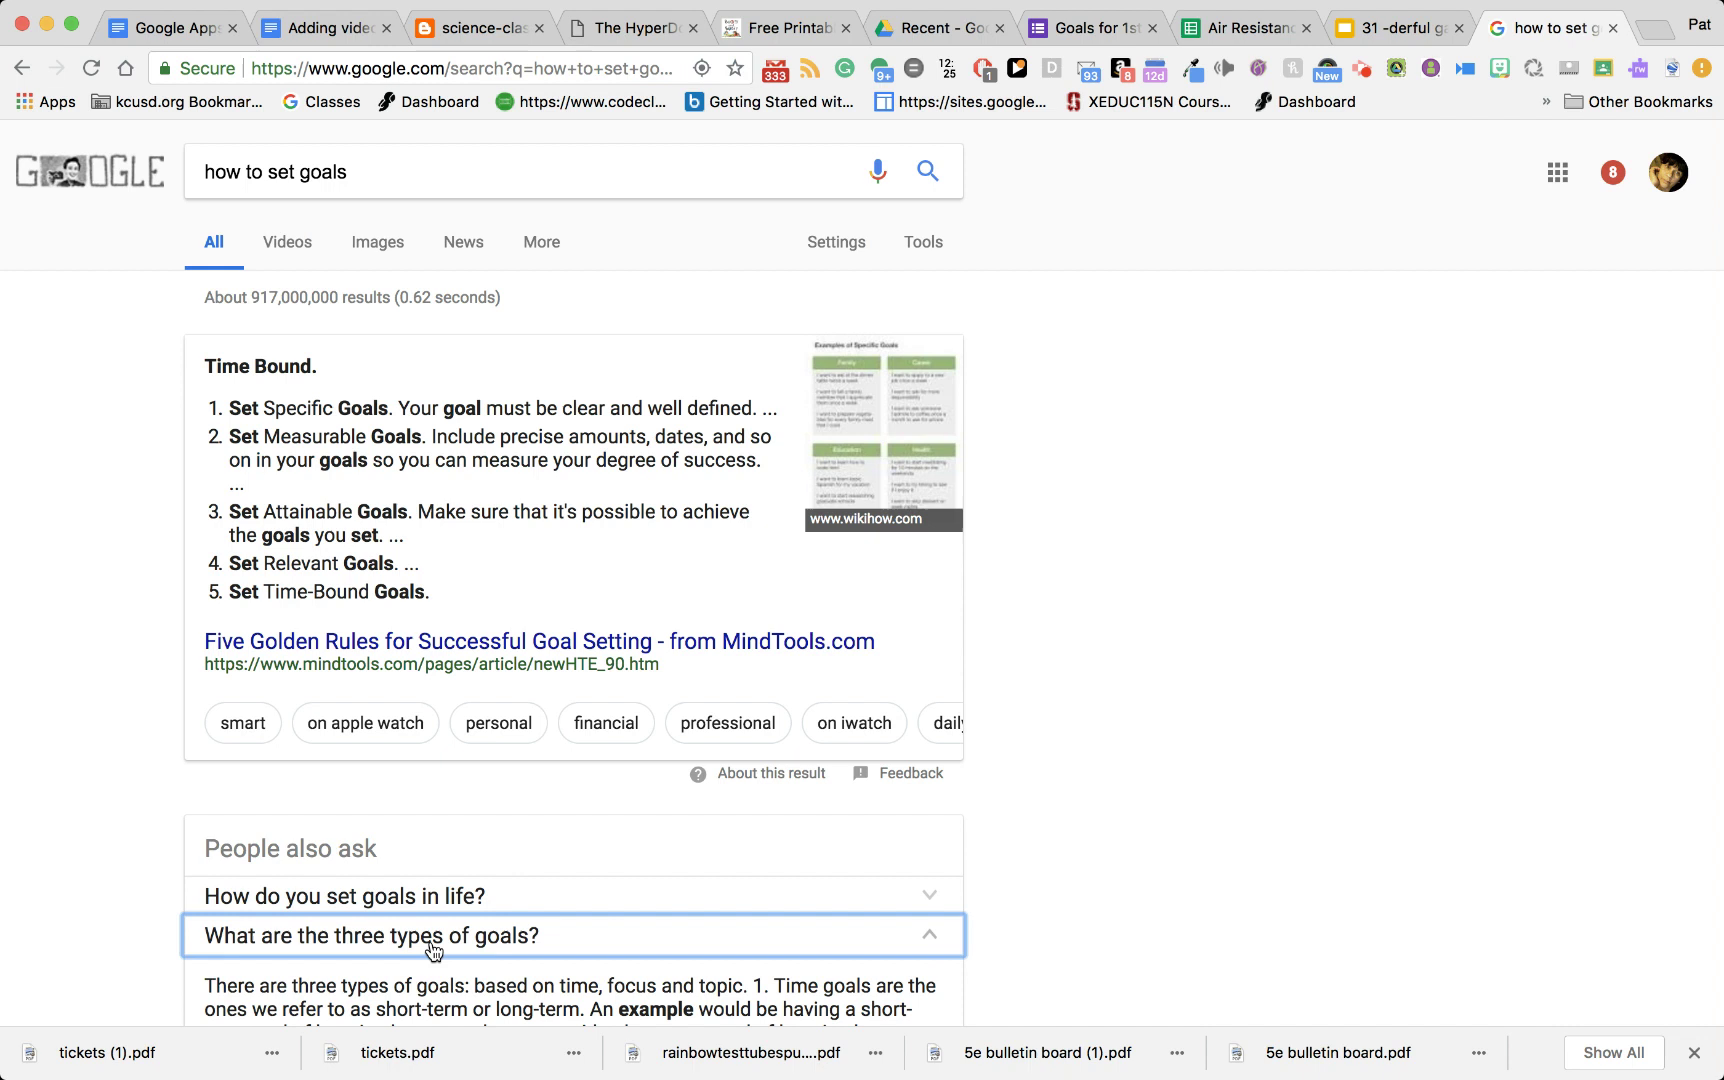
double_click(432, 946)
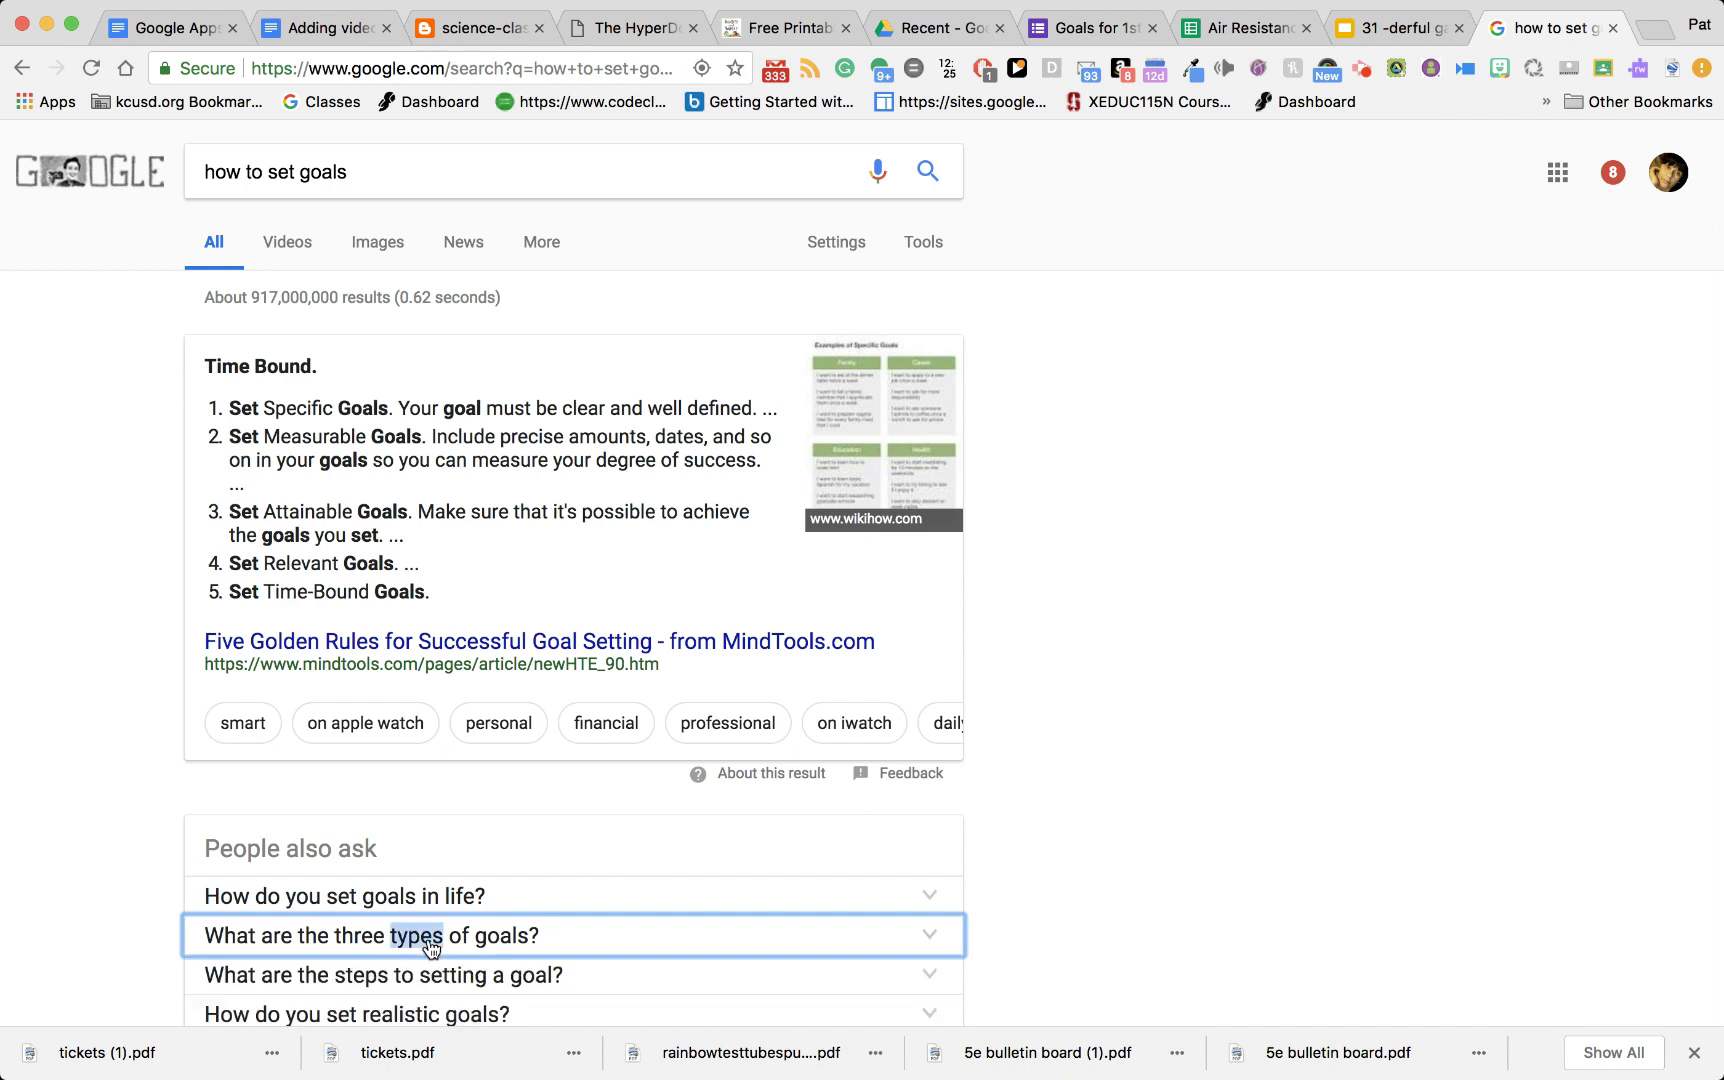
click(1226, 826)
Step: Open the MindTools Five Golden Rules of Goal Setting article and select its web address
scroll(1226, 826, down, 1)
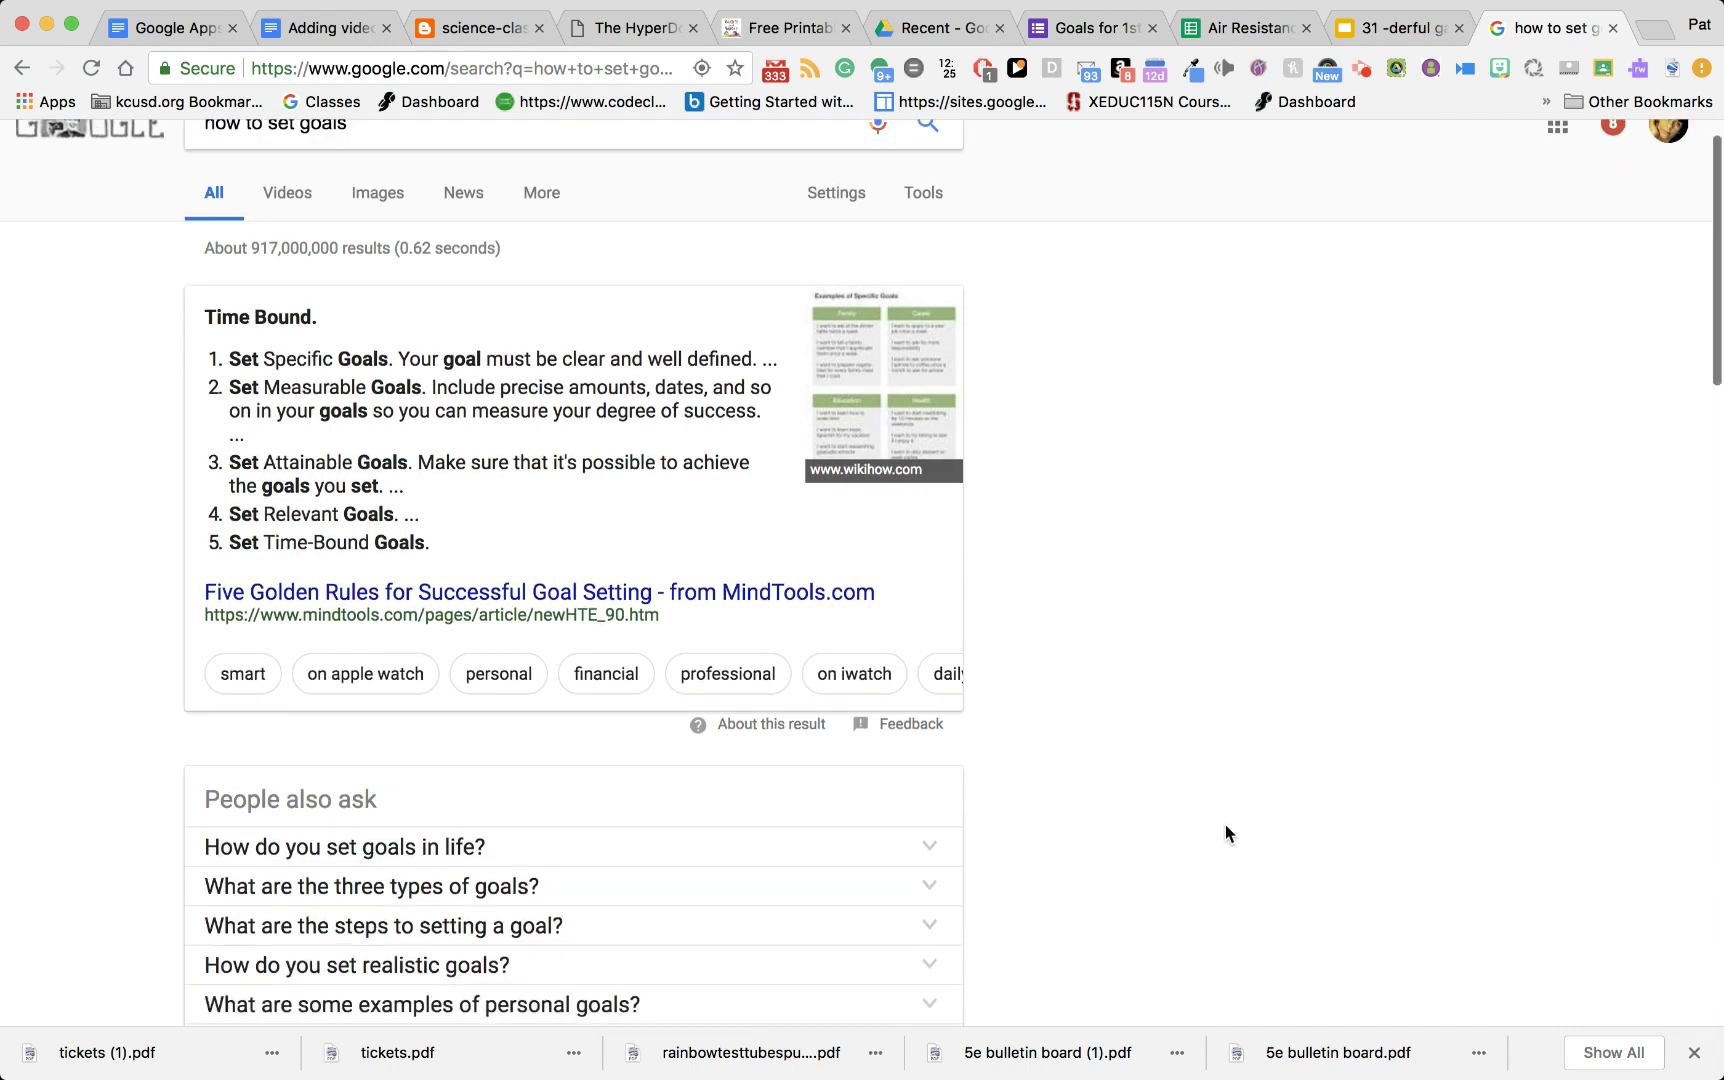
scroll(1226, 824, down, 5)
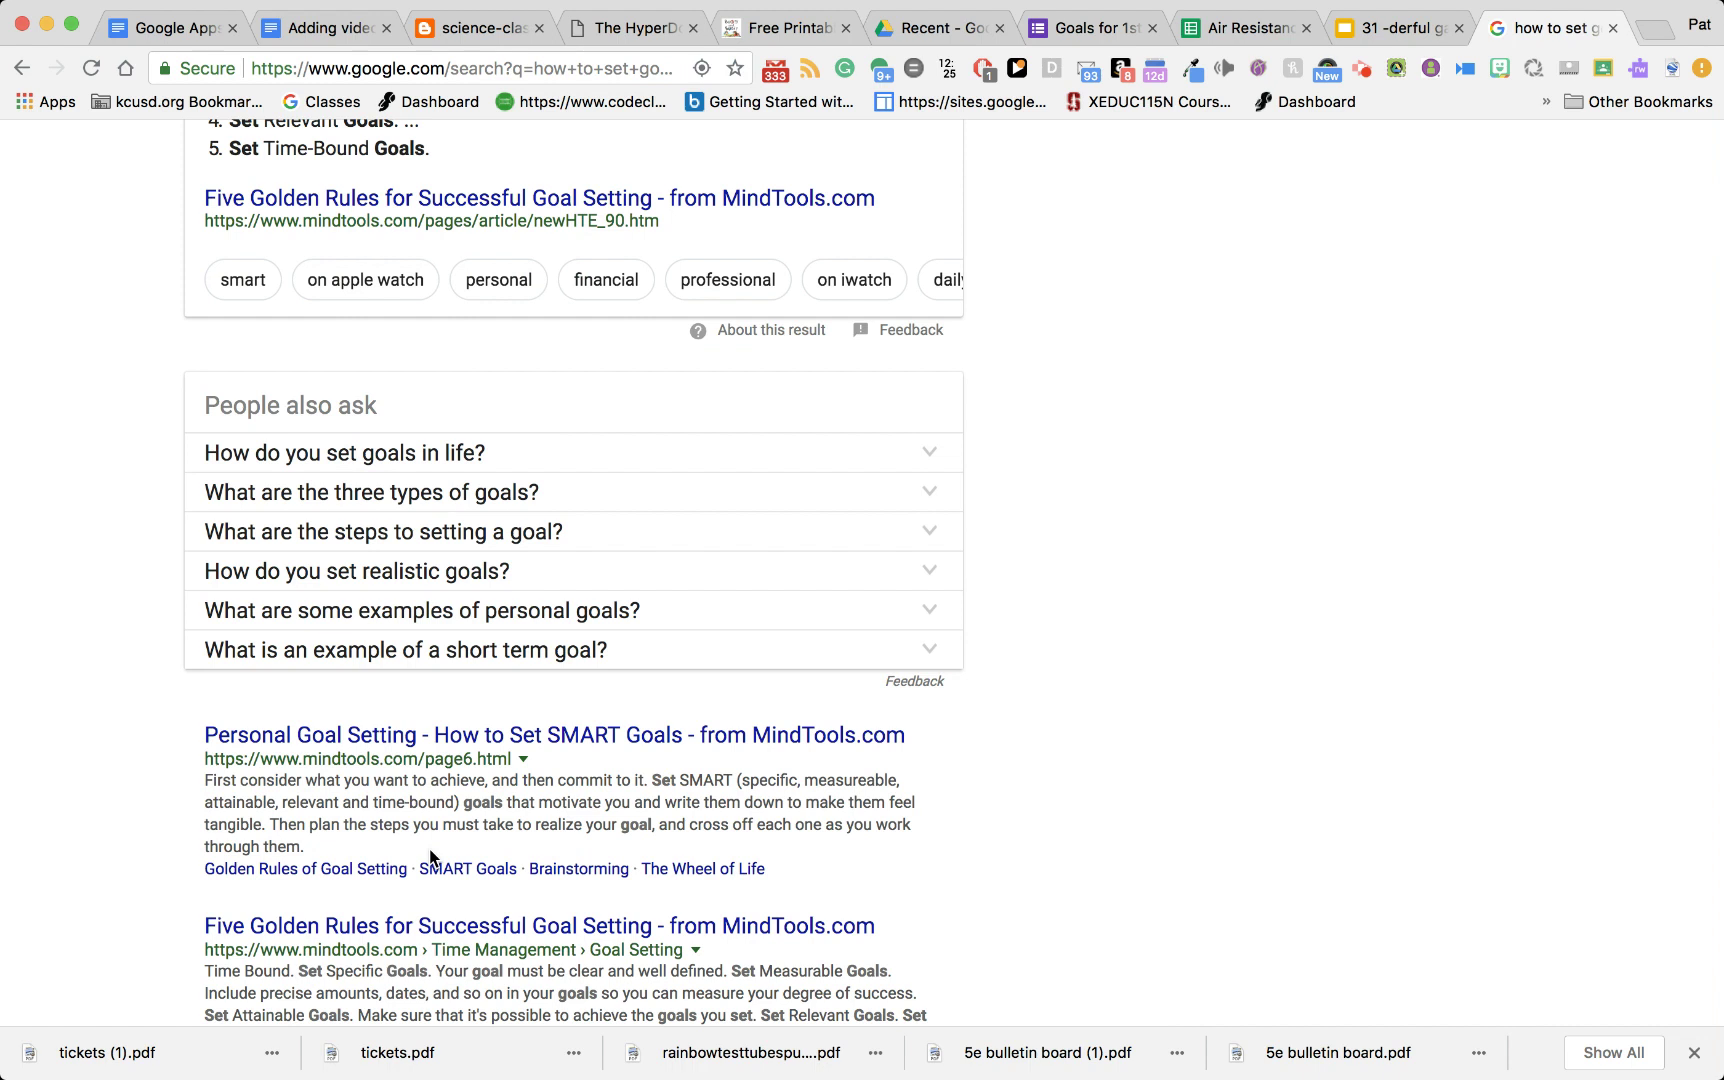
click(350, 935)
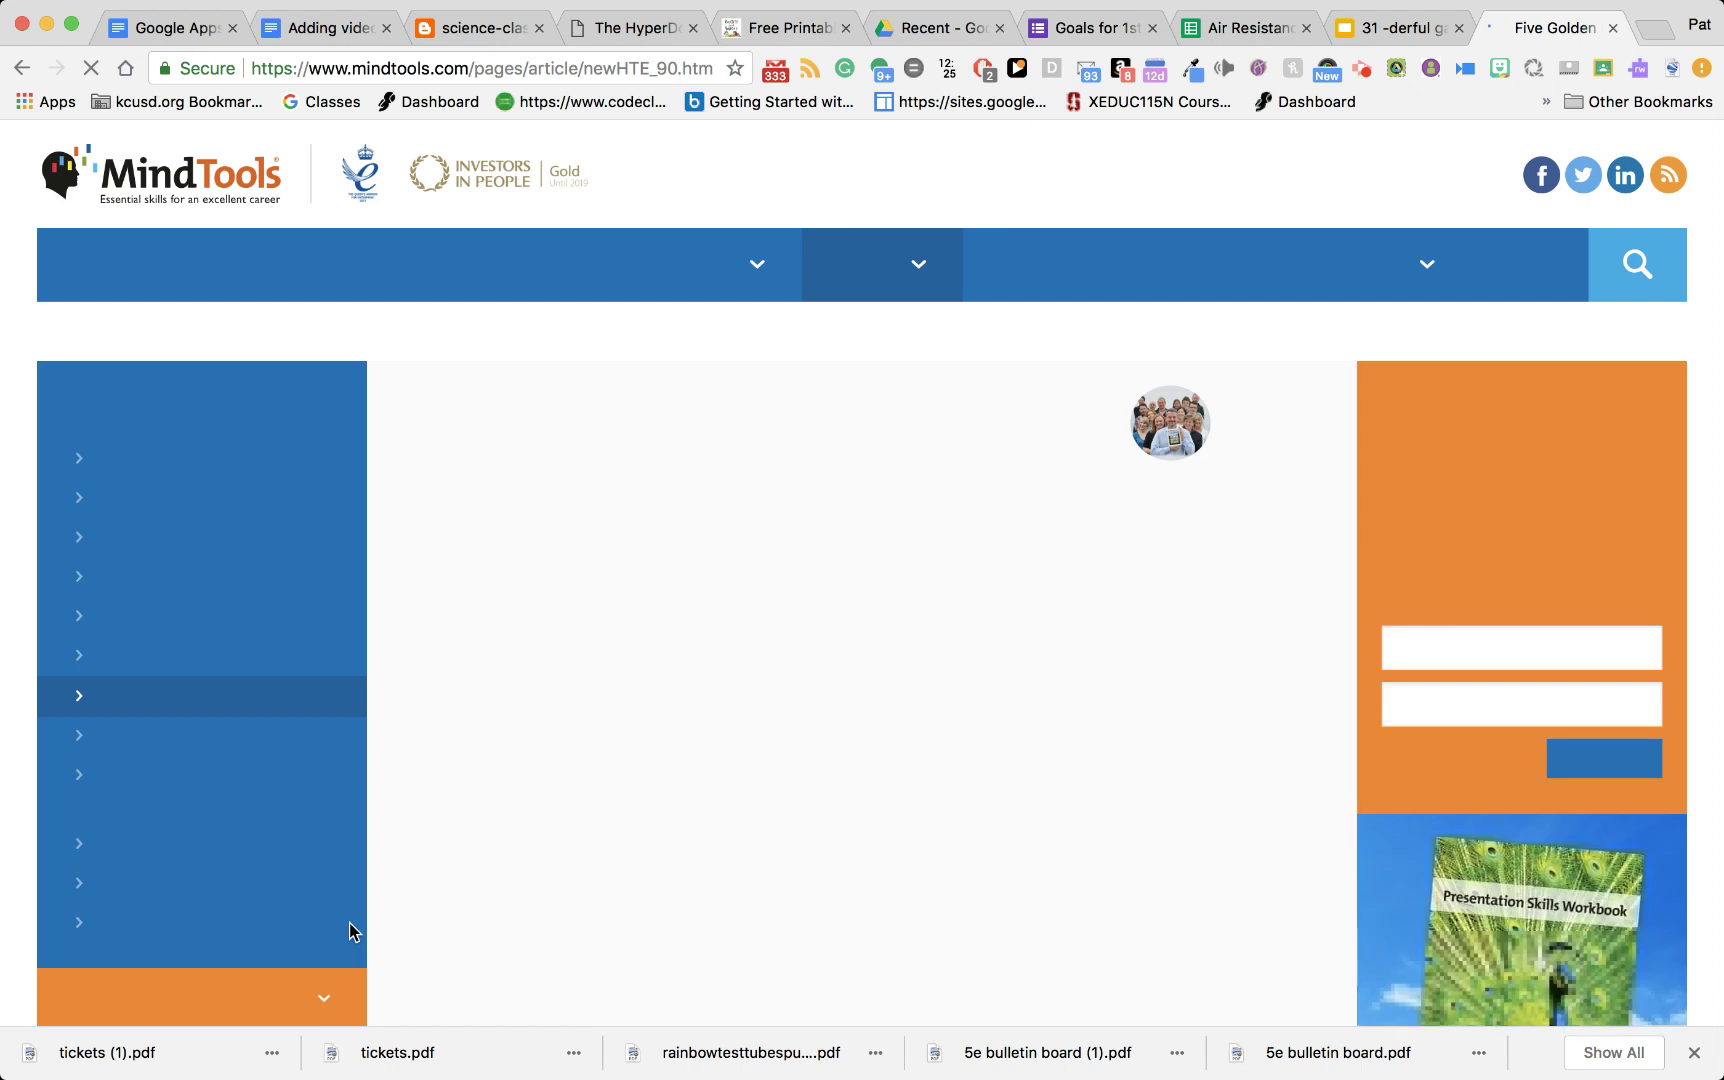
click(252, 66)
key(super+c)
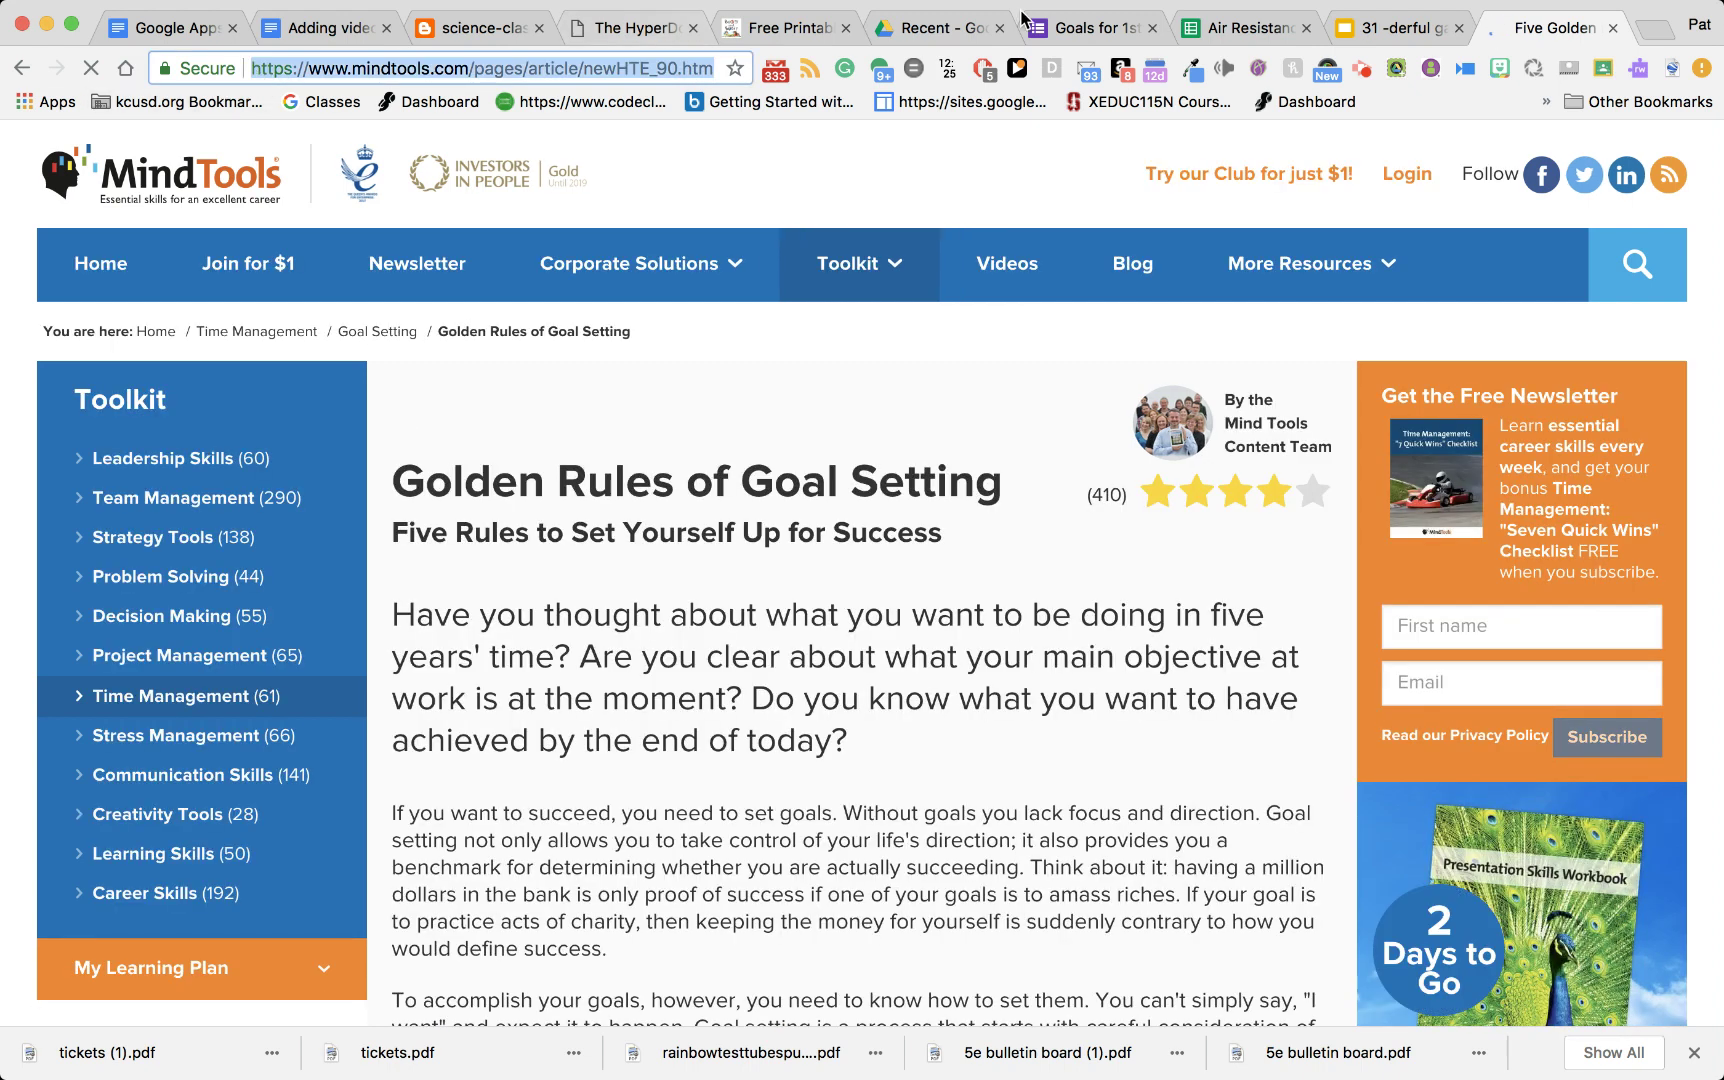
click(1058, 30)
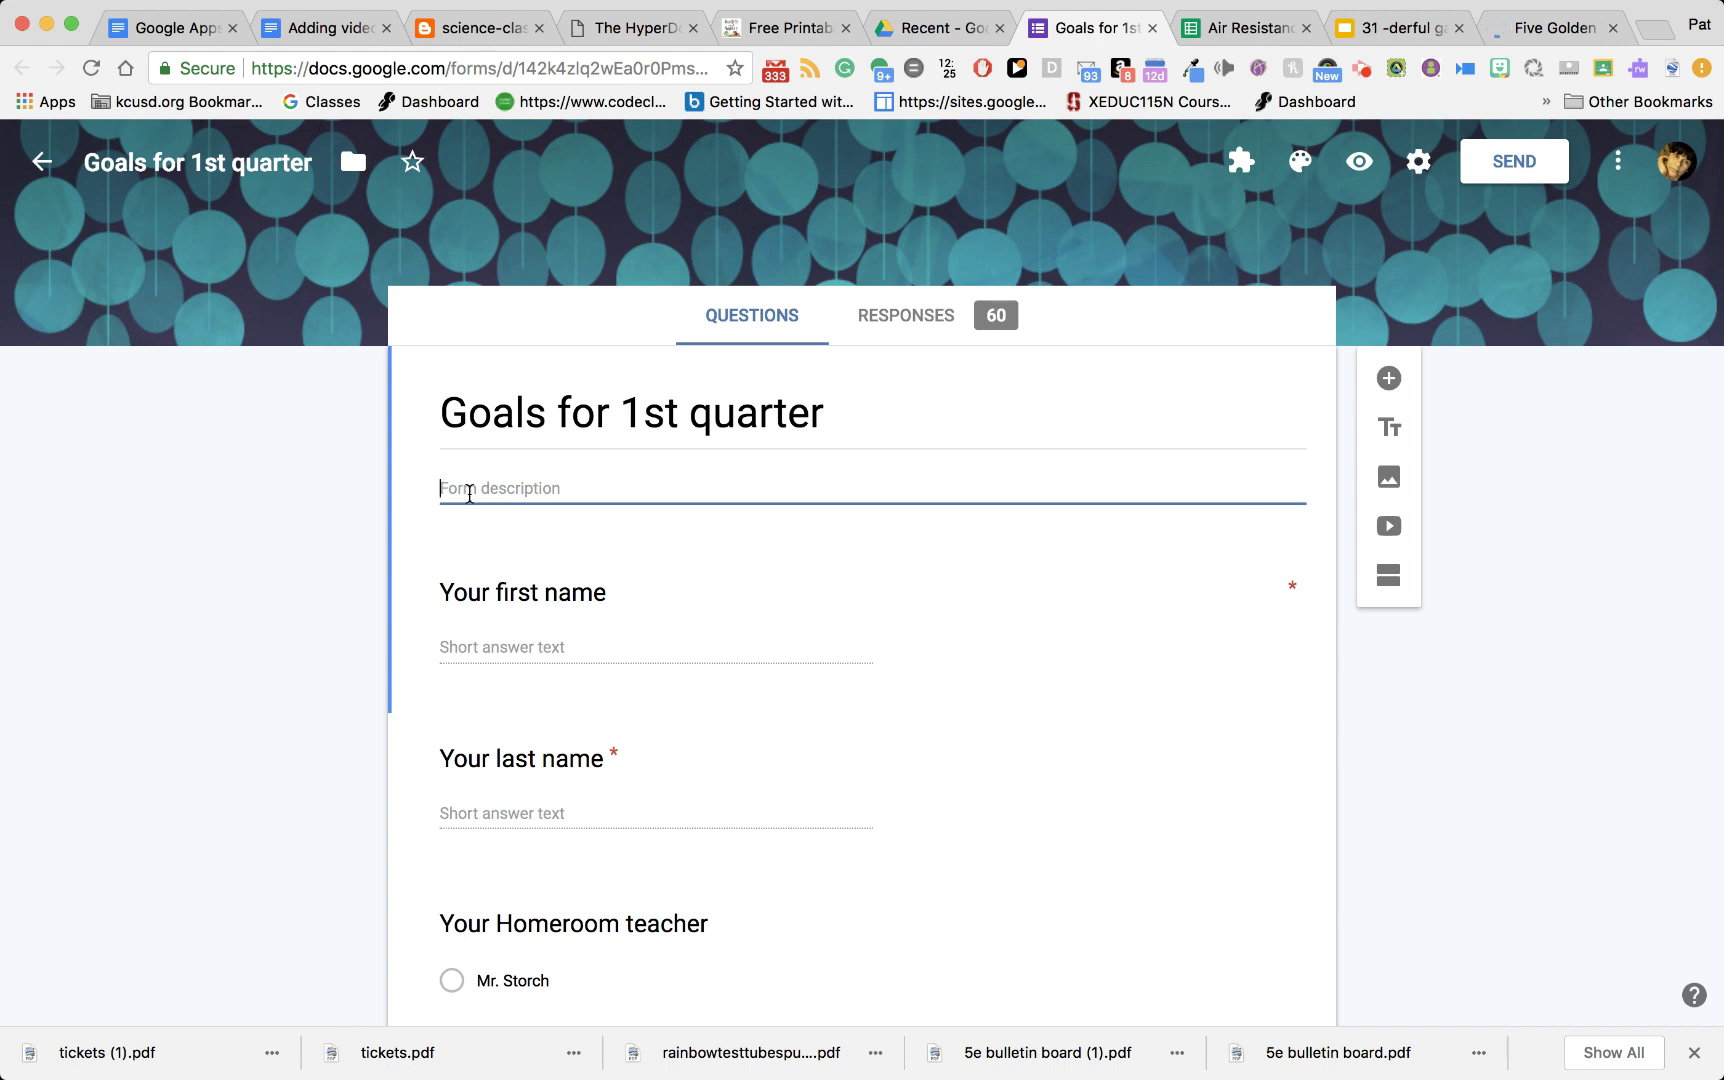
Step: Enter 'Use this link for more information:' in the form description, followed by the pasted MindTools URL
text(Use this link for more informat)
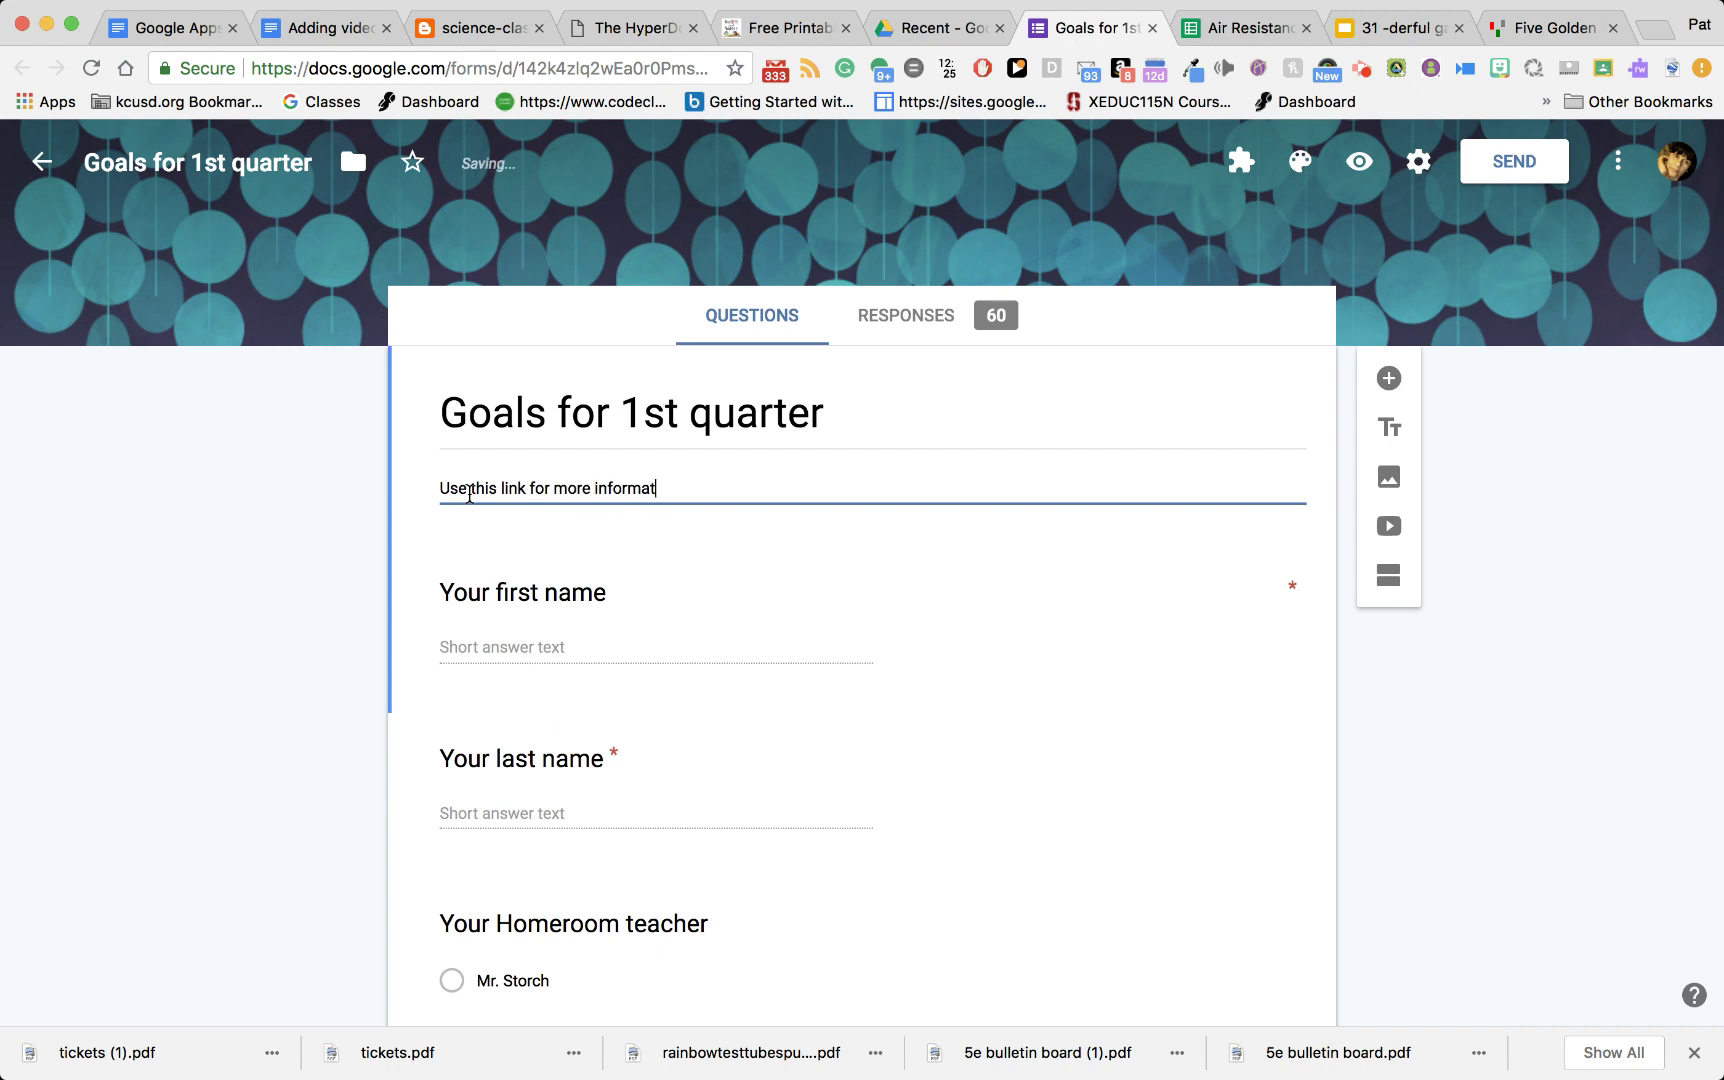
text(ion:)
key(super+v)
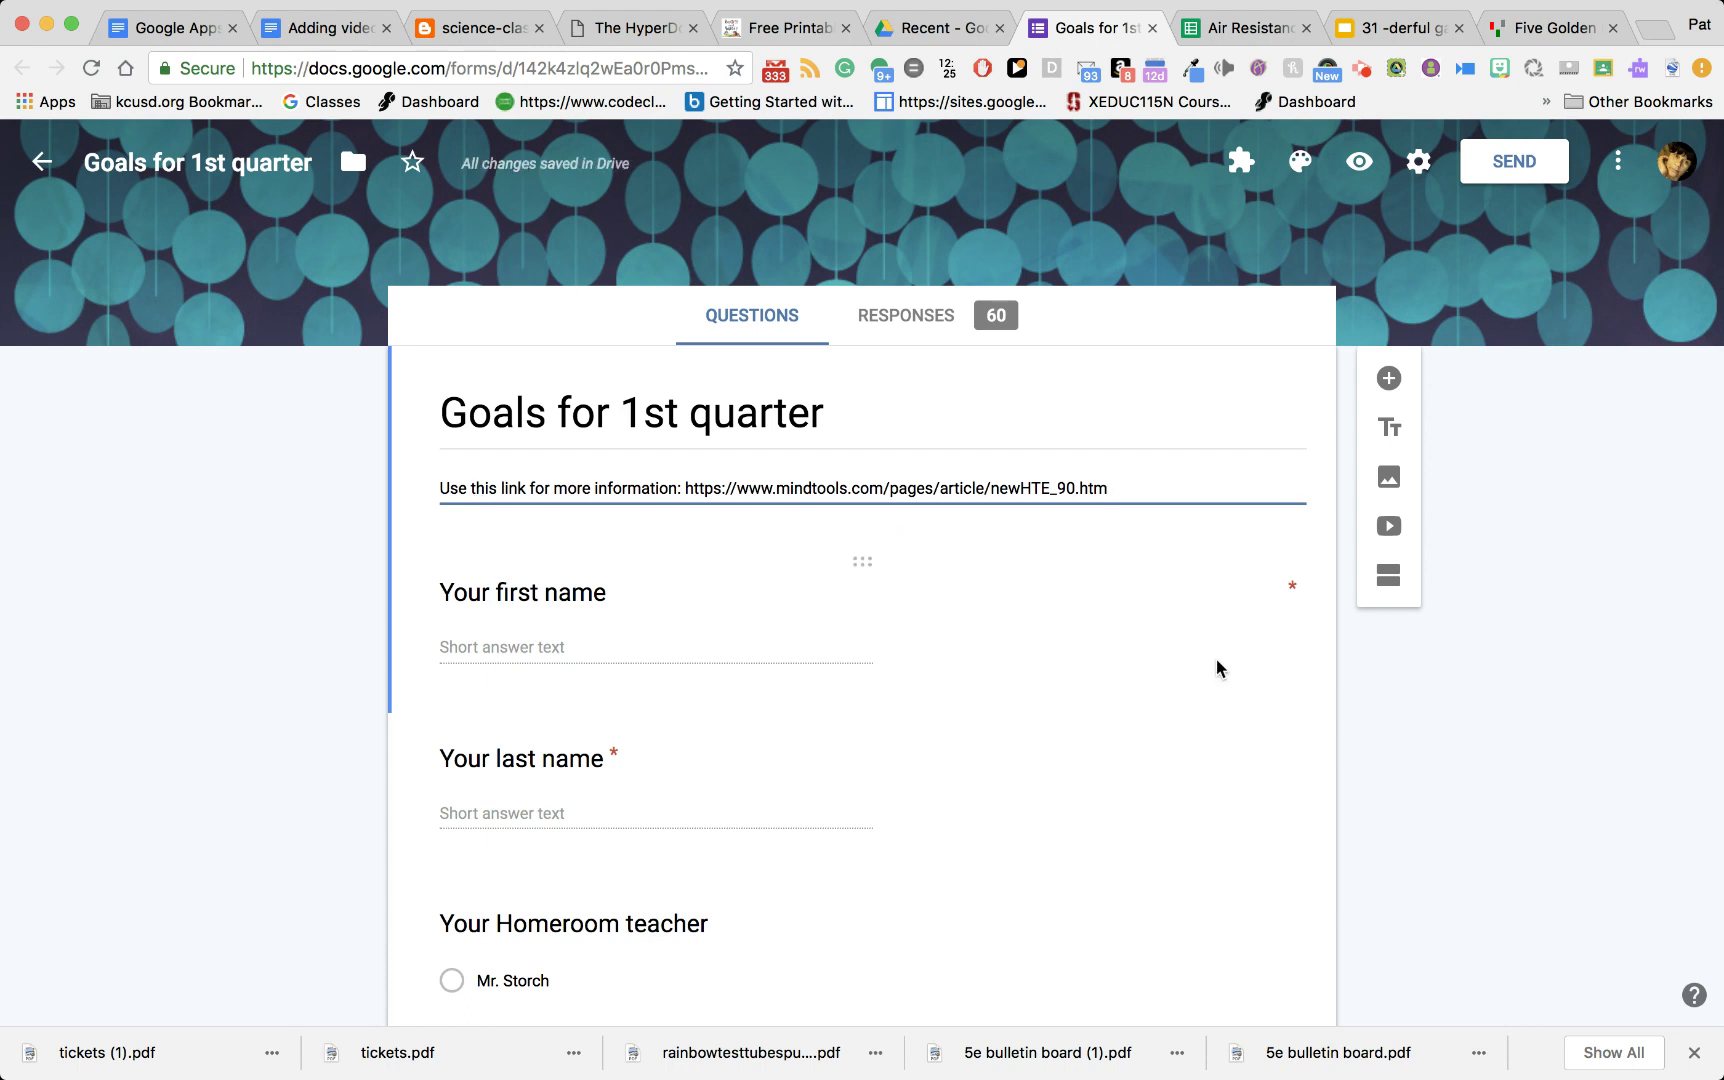
click(1240, 698)
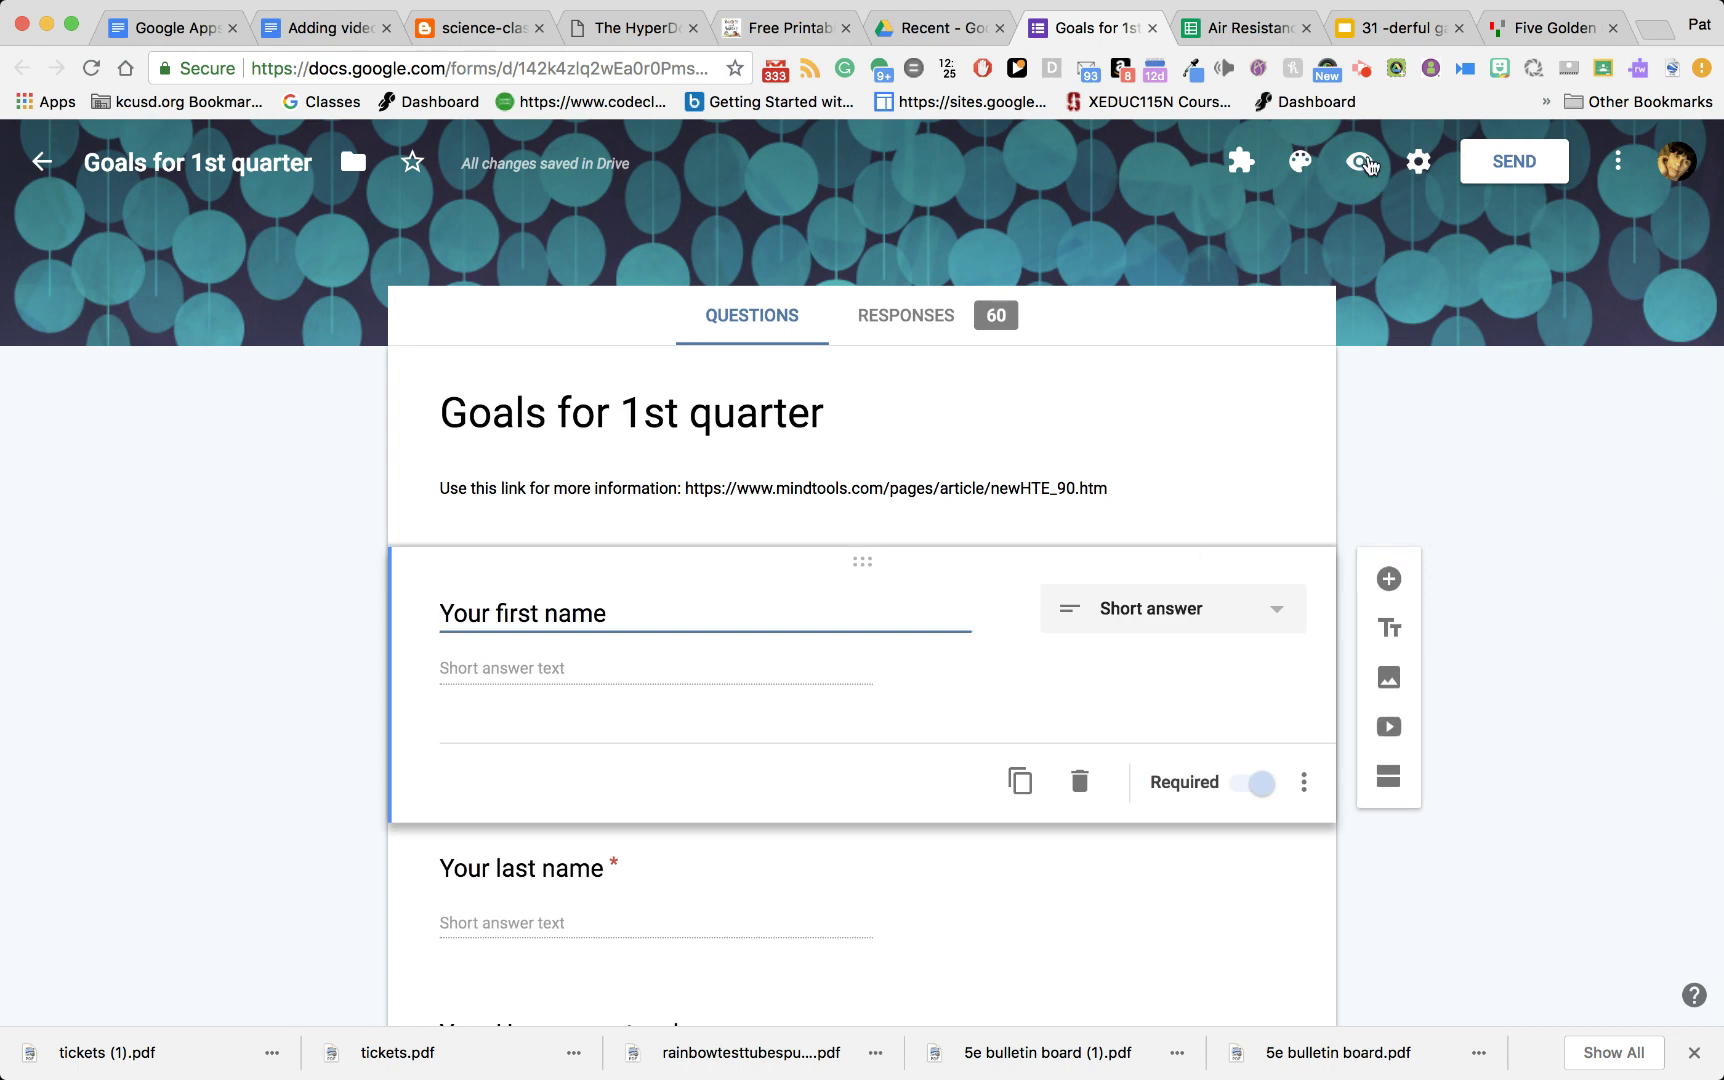
Step: Preview the Goals for 1st quarter form to see the MindTools address as a clickable link
click(1361, 162)
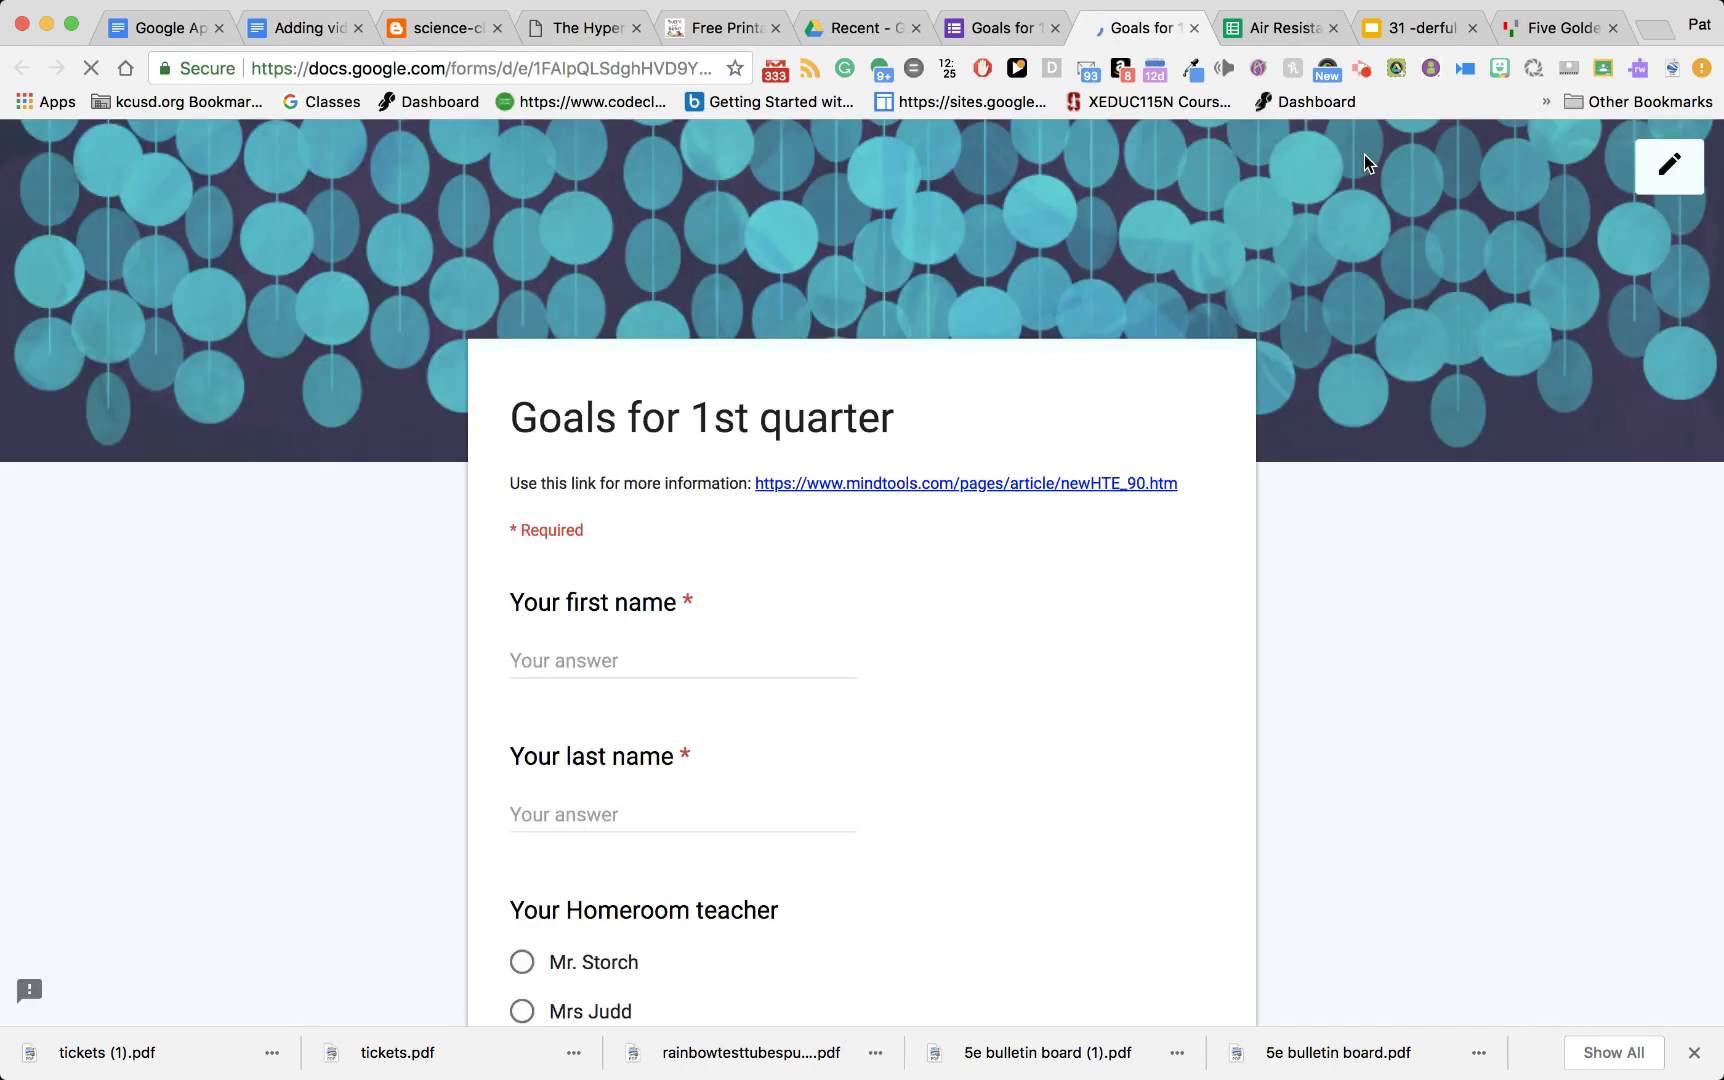